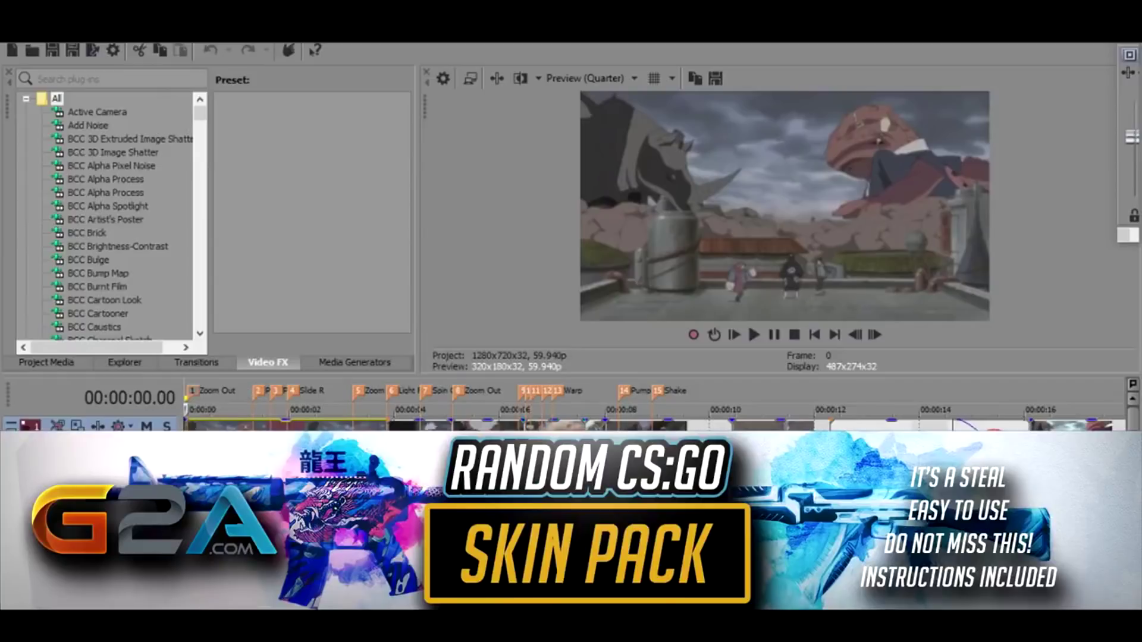
# Step: Apply the TwixtorPRO effect with the Anime Twixtor preset to the first video clip
pyautogui.scroll(3, 267, 446)
pyautogui.scroll(-2, 286, 458)
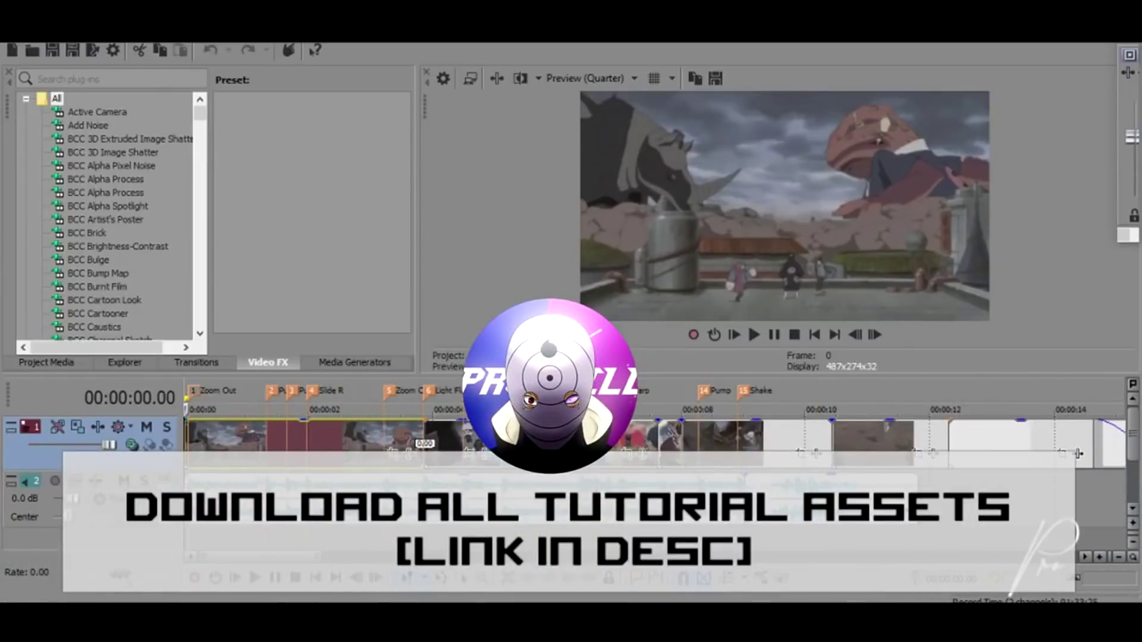
pyautogui.scroll(3, 297, 423)
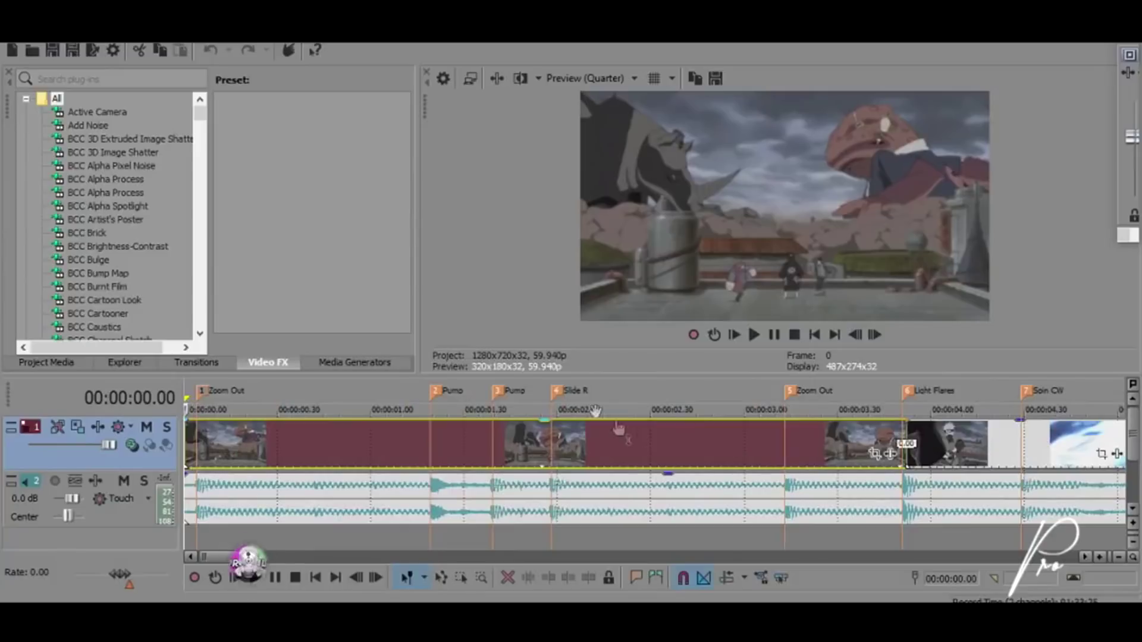
pyautogui.click(559, 392)
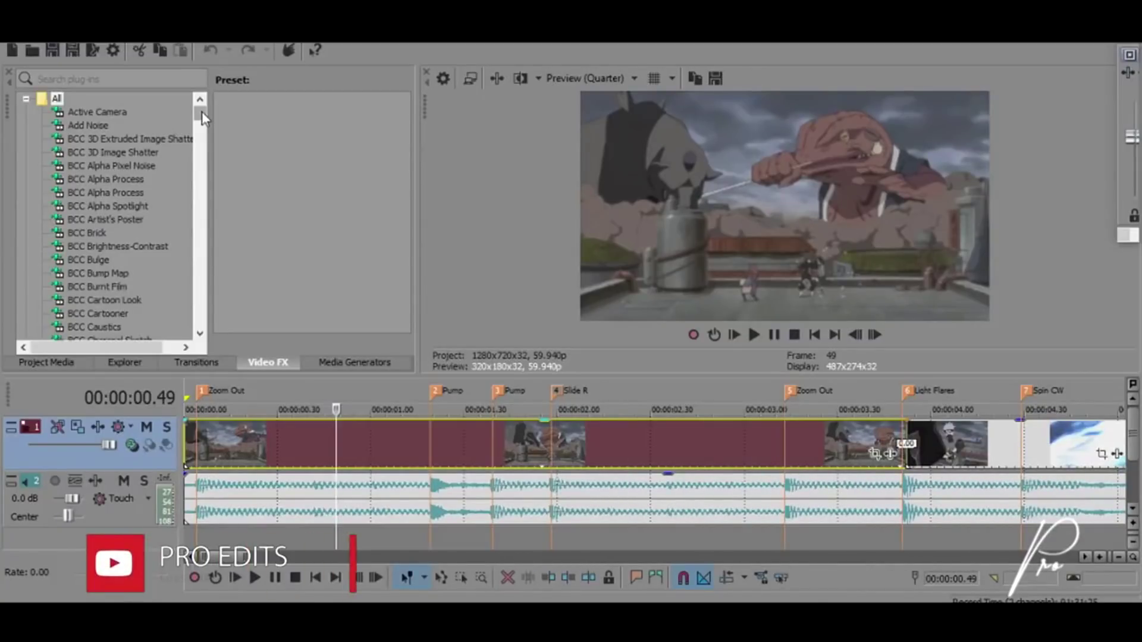
pyautogui.moveTo(201, 113); pyautogui.dragTo(198, 303)
pyautogui.moveTo(372, 63); pyautogui.dragTo(361, 28)
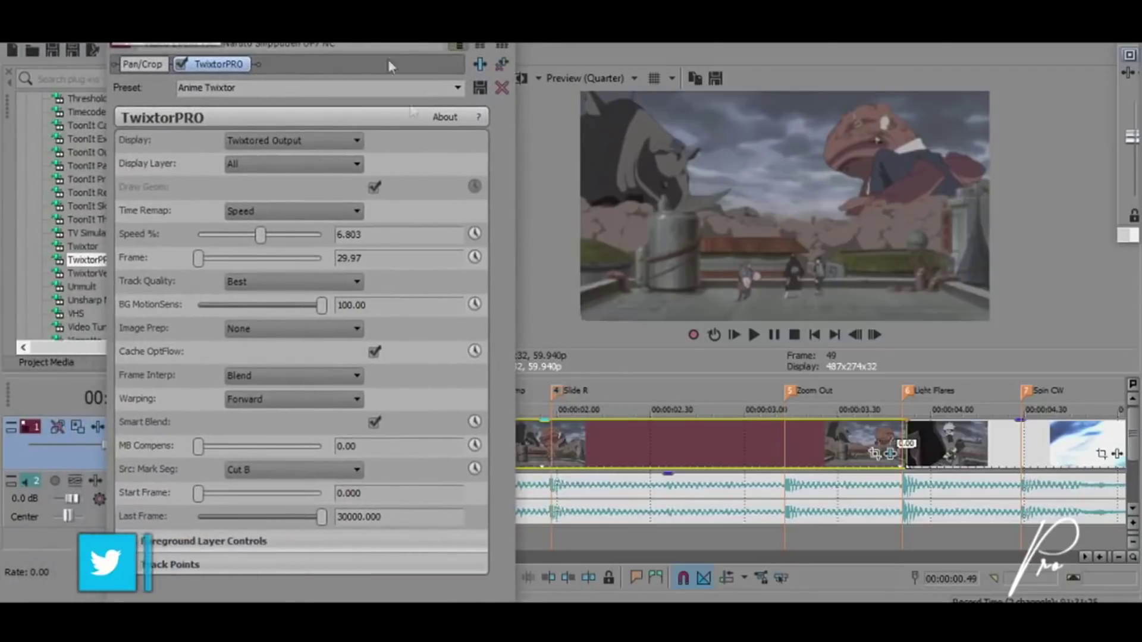
pyautogui.moveTo(429, 49); pyautogui.dragTo(385, 44)
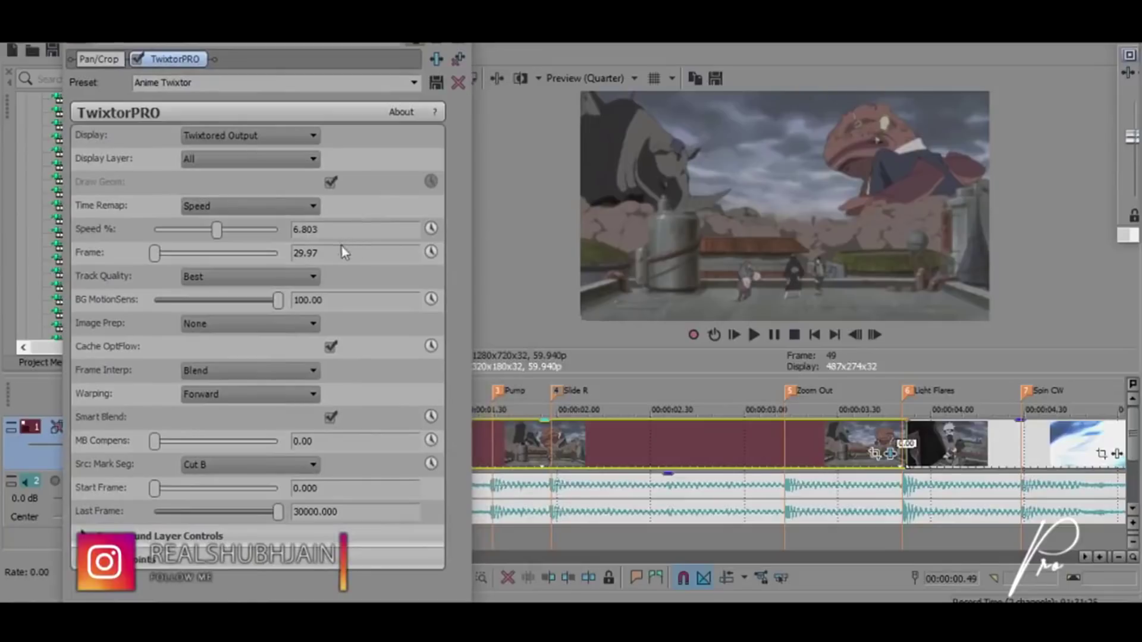
# Step: Set the TwixtorPRO Frame value to 59.94 and close the effect settings
pyautogui.moveTo(334, 253); pyautogui.dragTo(292, 253)
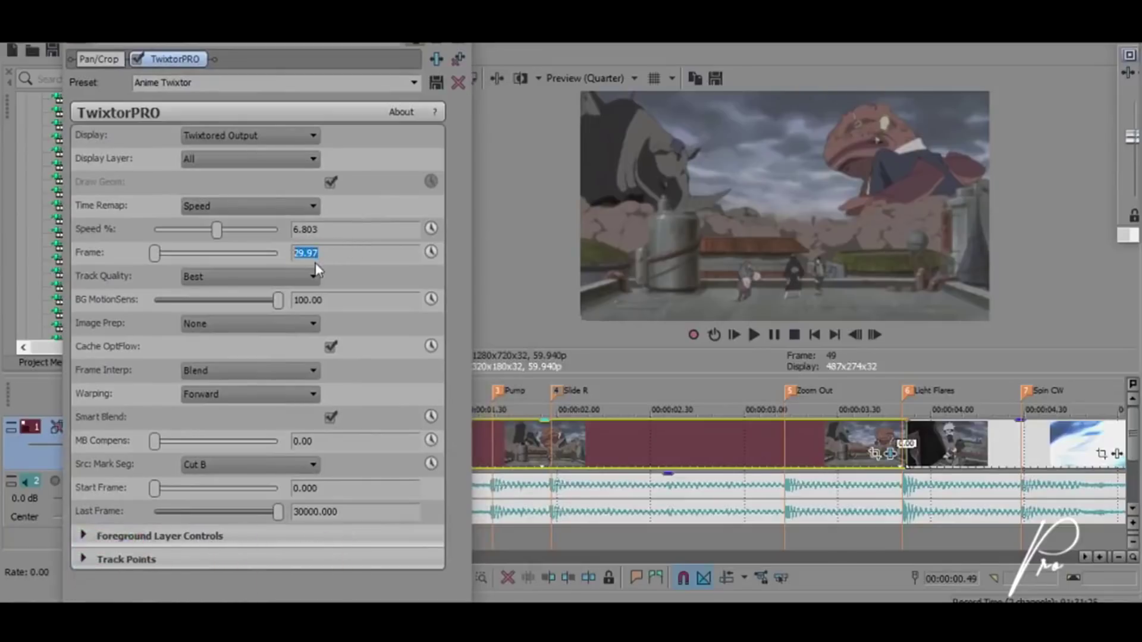
pyautogui.write('59.')
pyautogui.click(456, 46)
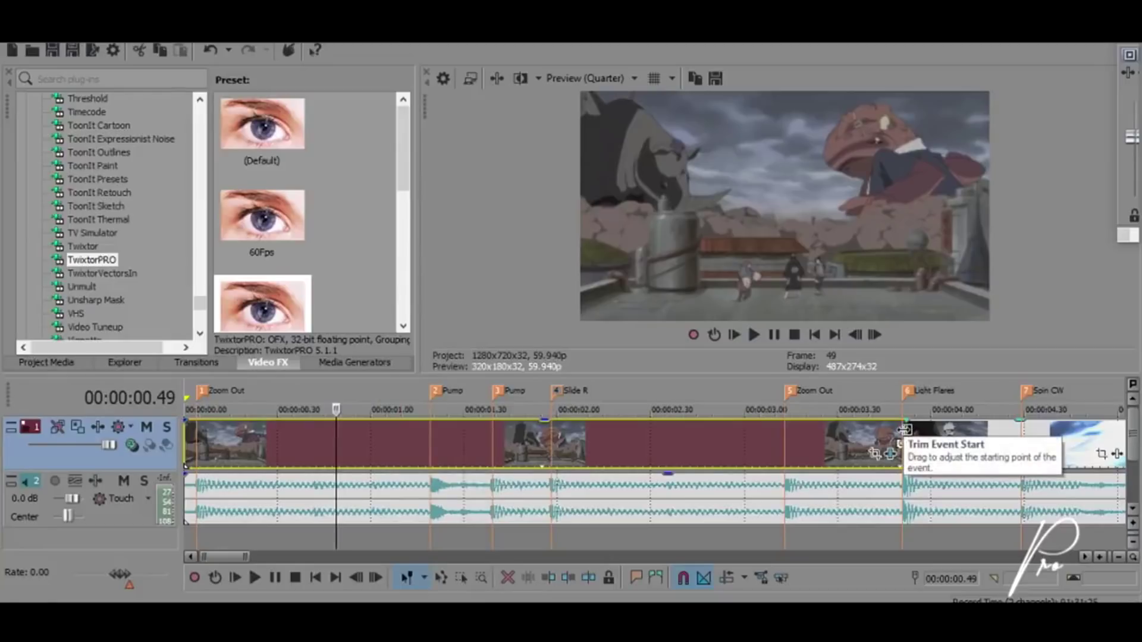
# Step: Trim the first clip's end to marker 4 (Slide R) and return the playhead to the project start
pyautogui.moveTo(900, 428); pyautogui.dragTo(364, 443)
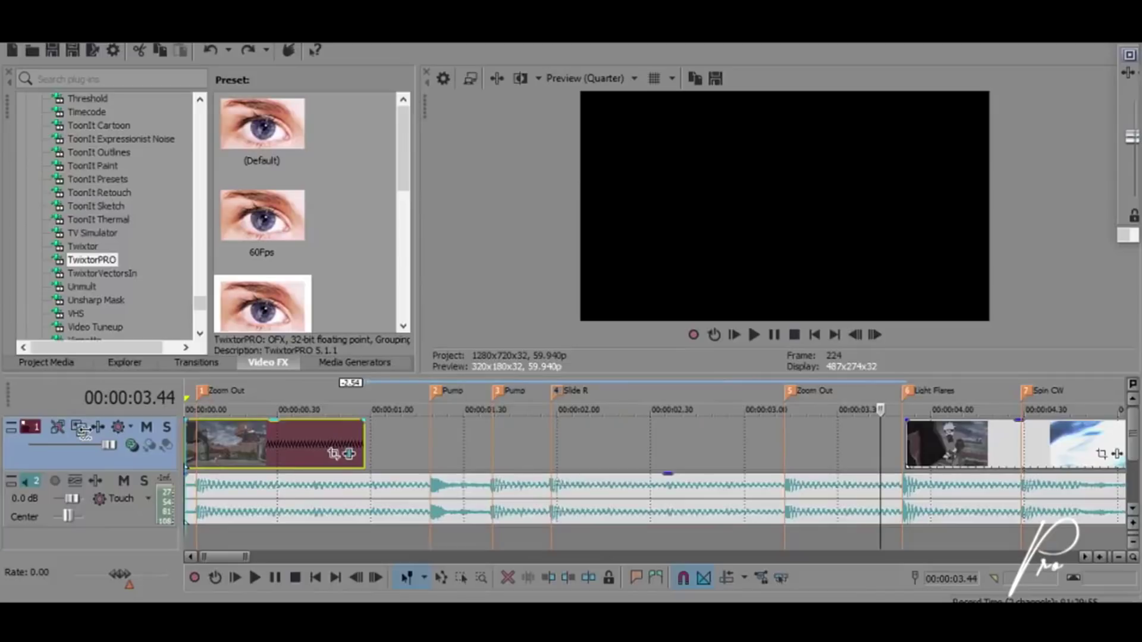
pyautogui.moveTo(364, 453); pyautogui.dragTo(544, 453)
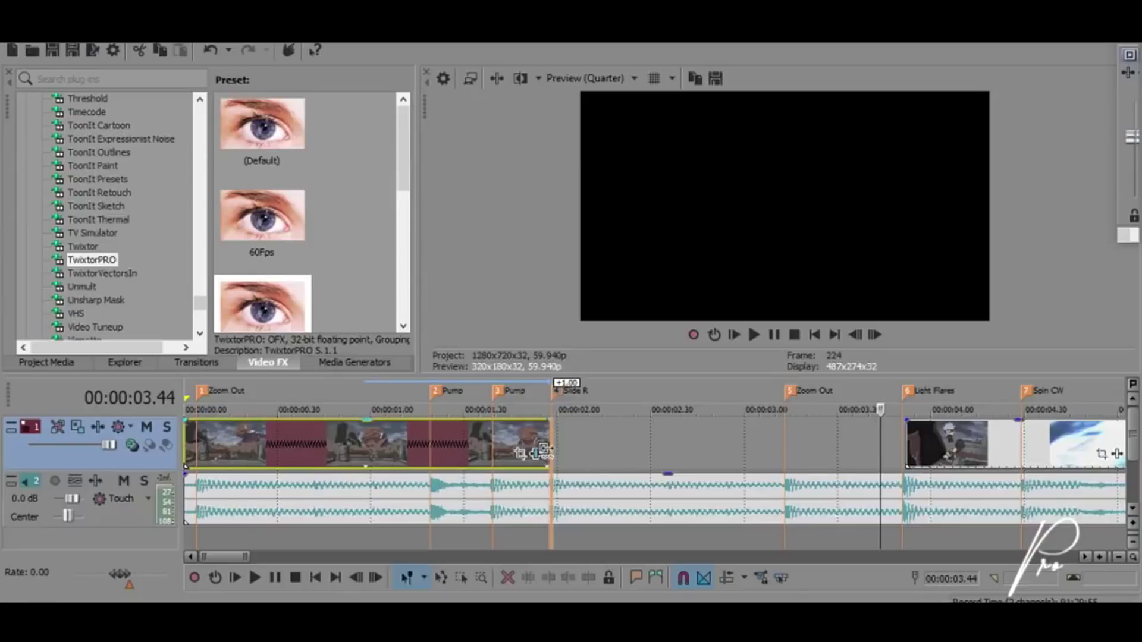
pyautogui.press('Home')
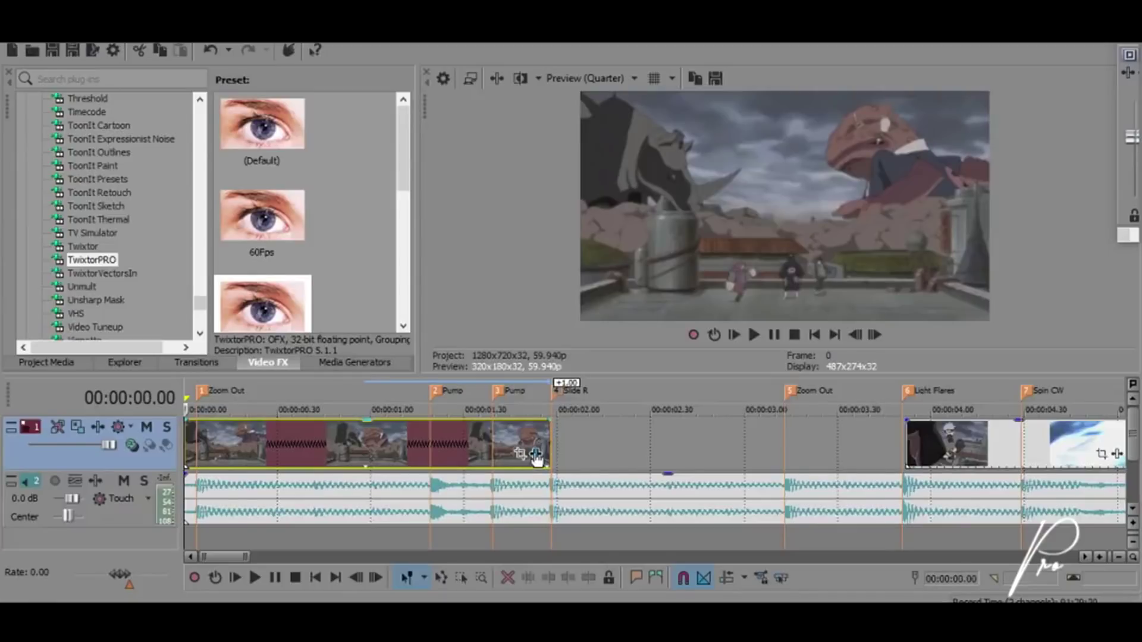
# Step: Animate the clip's TwixtorPRO speed, setting the keyframe at the start to 300 % with Fast Fade
pyautogui.click(535, 456)
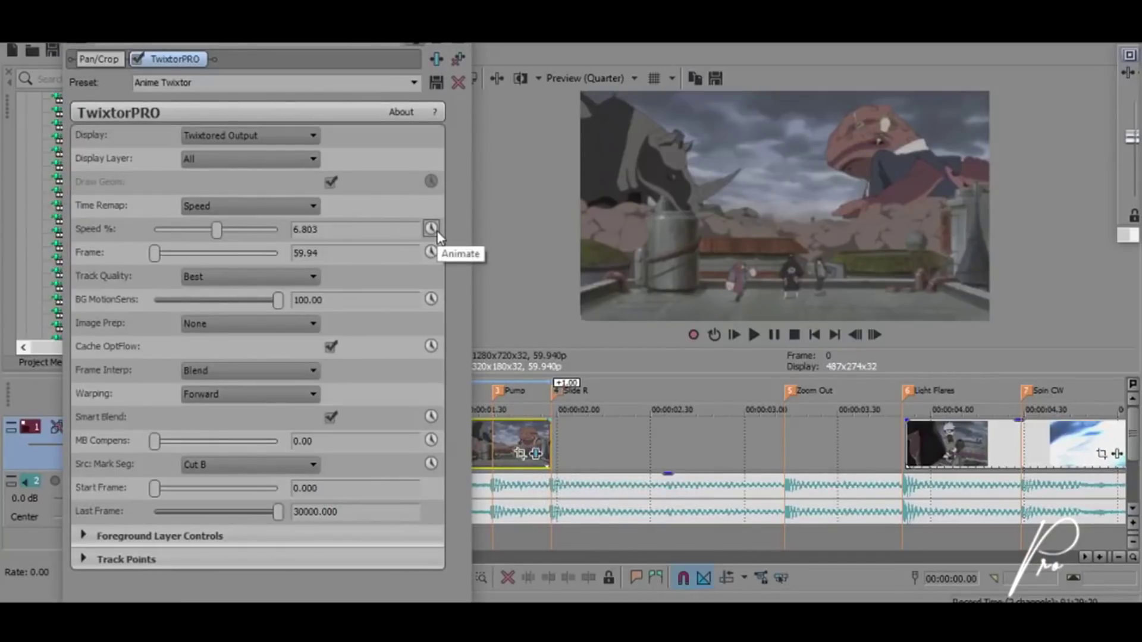
pyautogui.click(431, 228)
pyautogui.doubleClick(309, 229)
pyautogui.write('300')
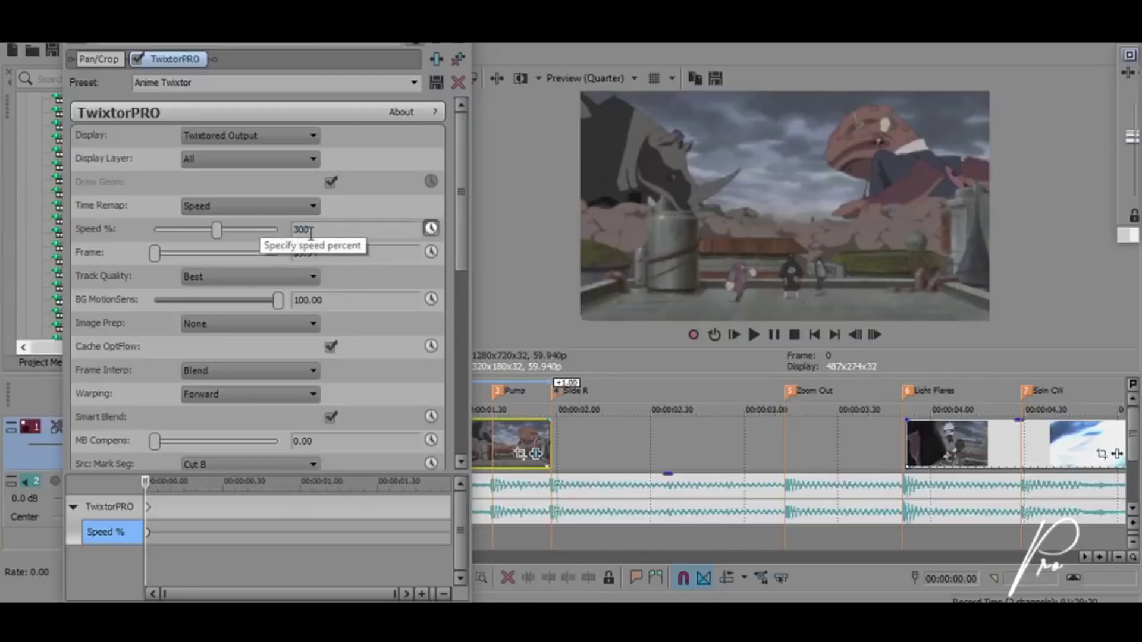
pyautogui.press('Return')
pyautogui.moveTo(149, 534)
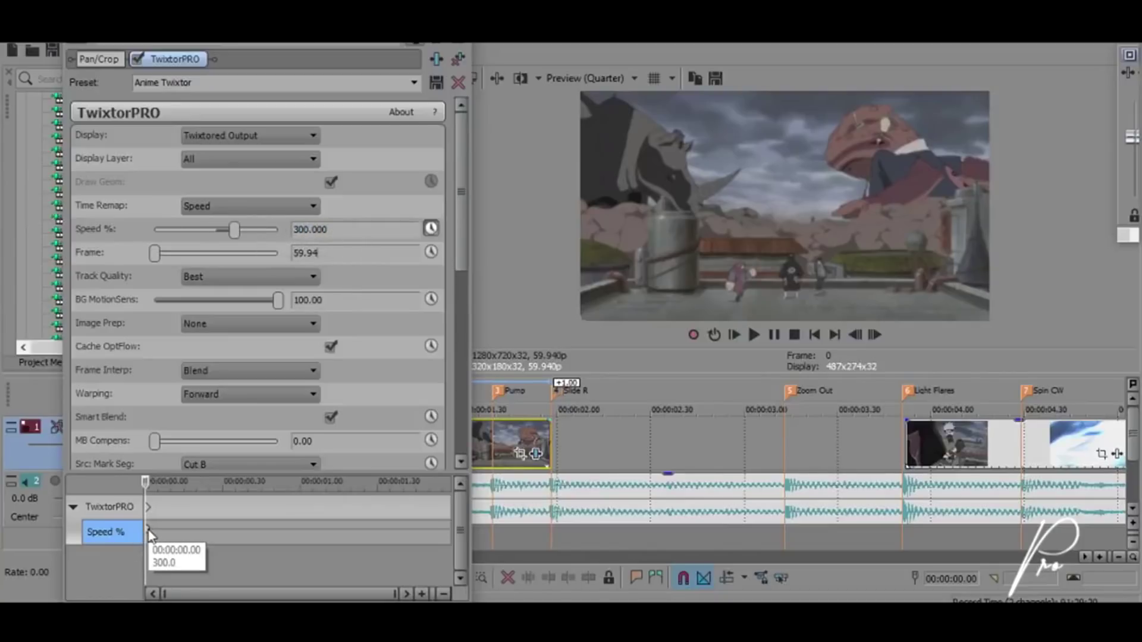
pyautogui.rightClick(148, 531)
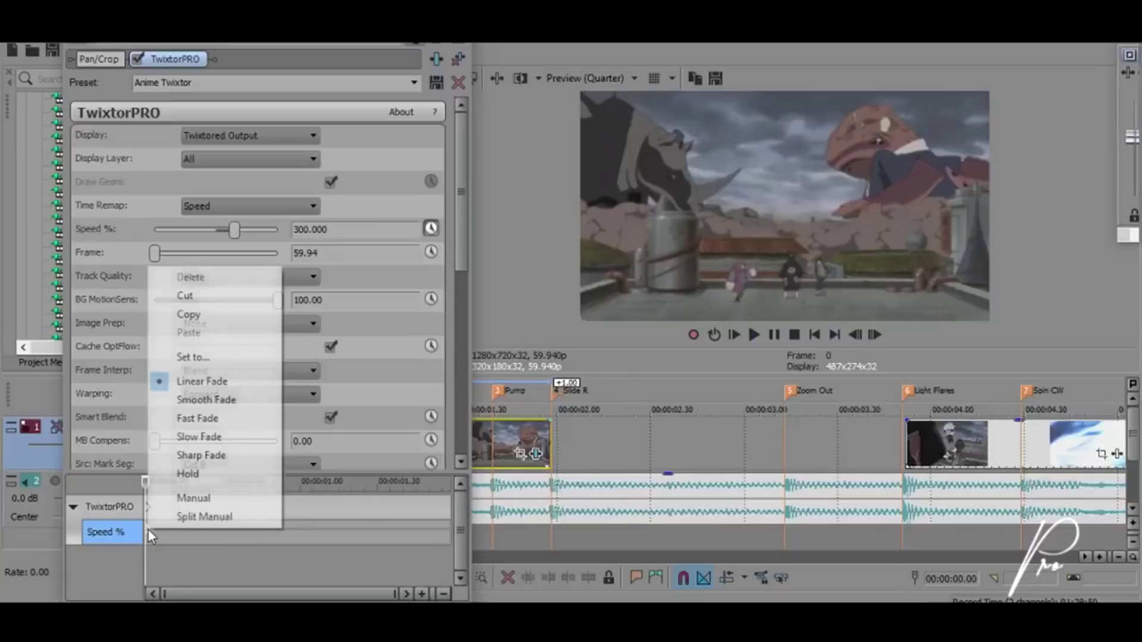
pyautogui.click(261, 435)
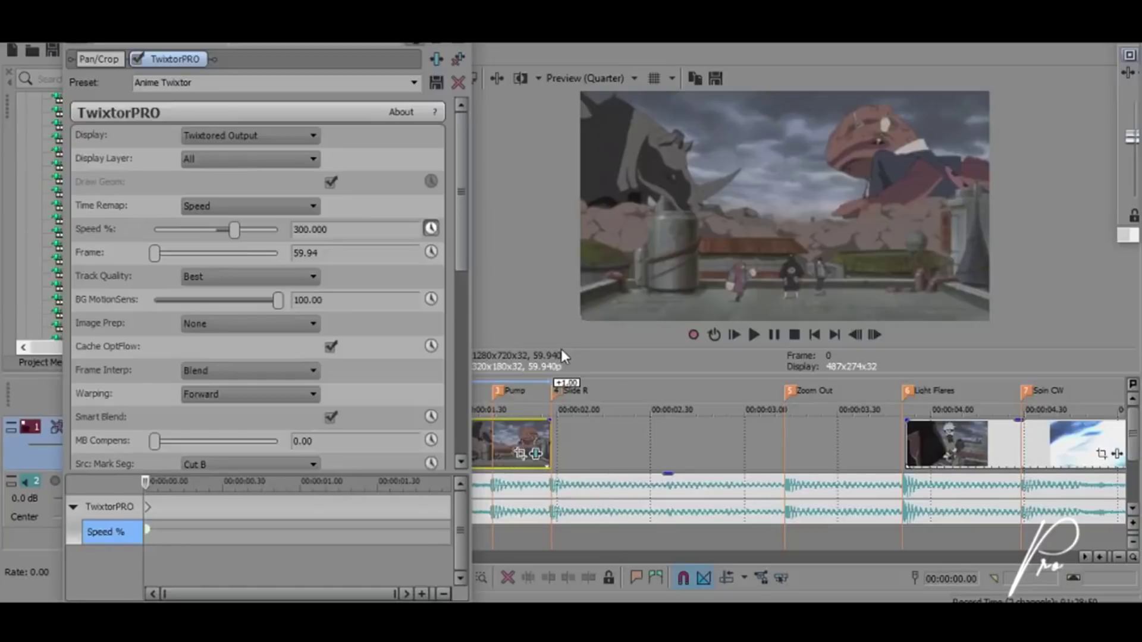
# Step: Play the beginning of the clip and choose Preview (Quarter) as the preview quality
pyautogui.press('space')
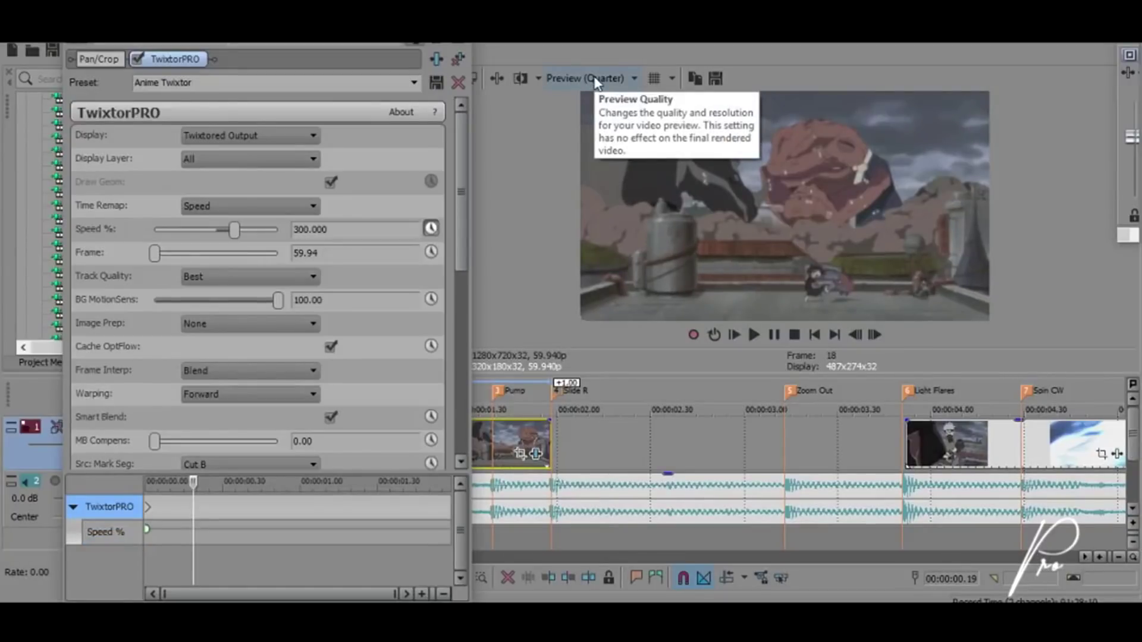
pyautogui.click(596, 80)
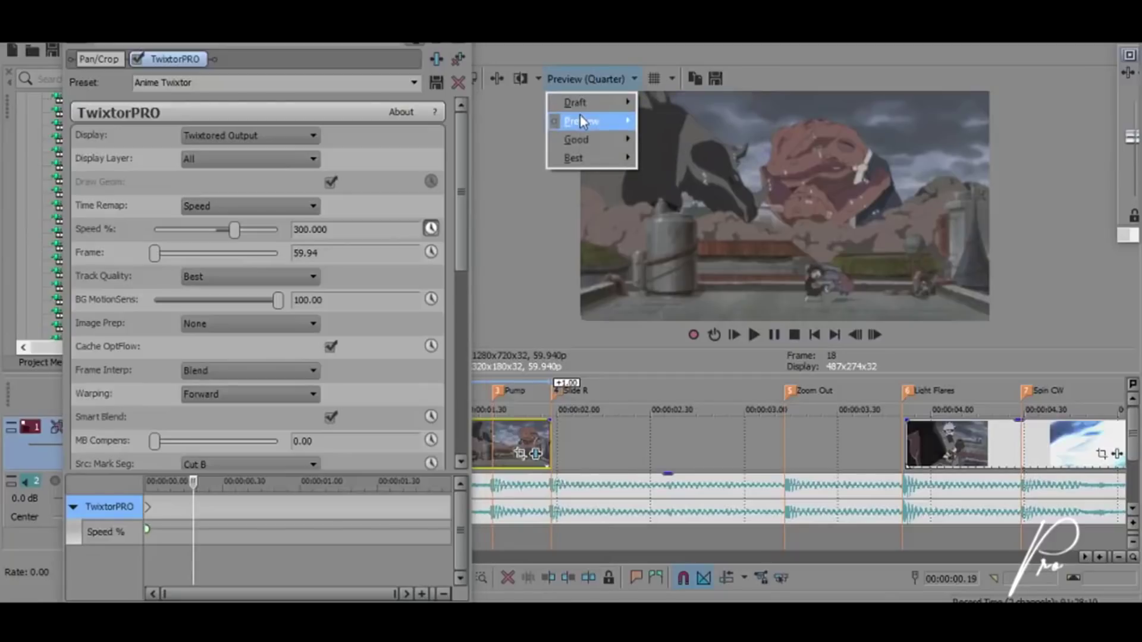
pyautogui.moveTo(580, 121)
pyautogui.click(669, 176)
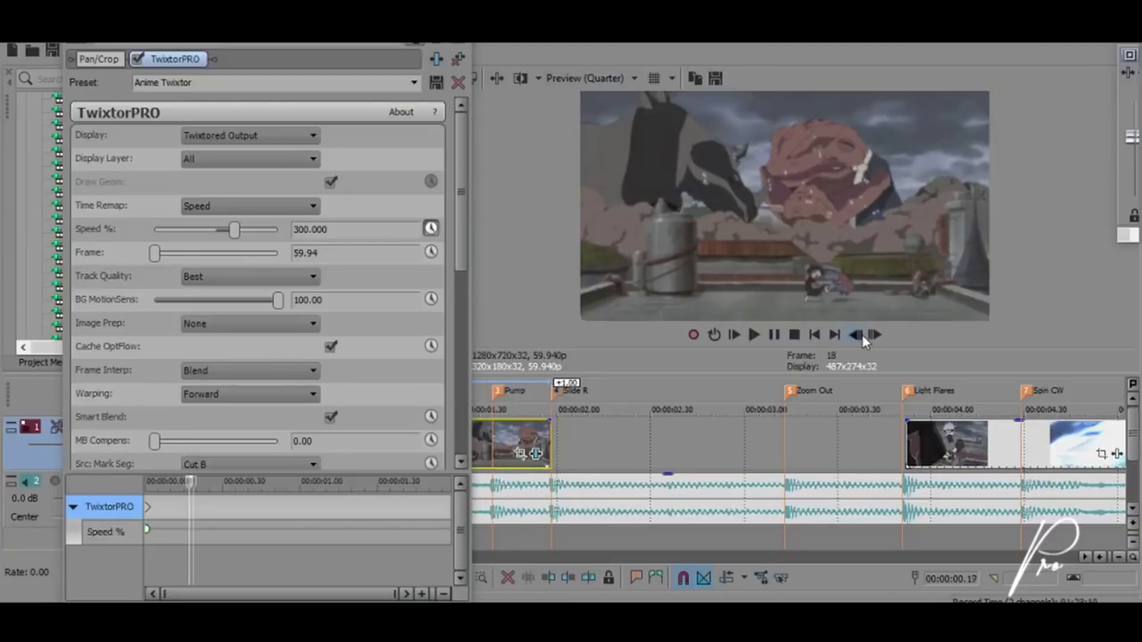
# Step: Add a speed keyframe of 10 % at 00:00:00.12 and set its interpolation to Slow Fade
pyautogui.click(855, 335)
pyautogui.click(862, 336)
pyautogui.click(862, 336)
pyautogui.click(862, 336)
pyautogui.moveTo(343, 236); pyautogui.dragTo(260, 231)
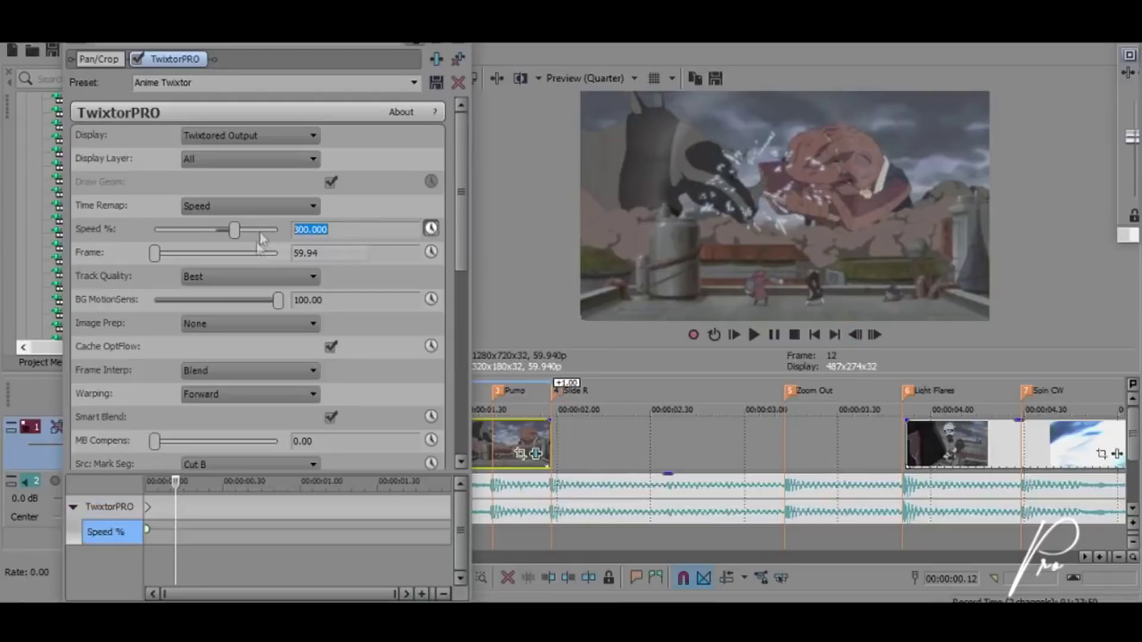
pyautogui.write('10')
pyautogui.press('Return')
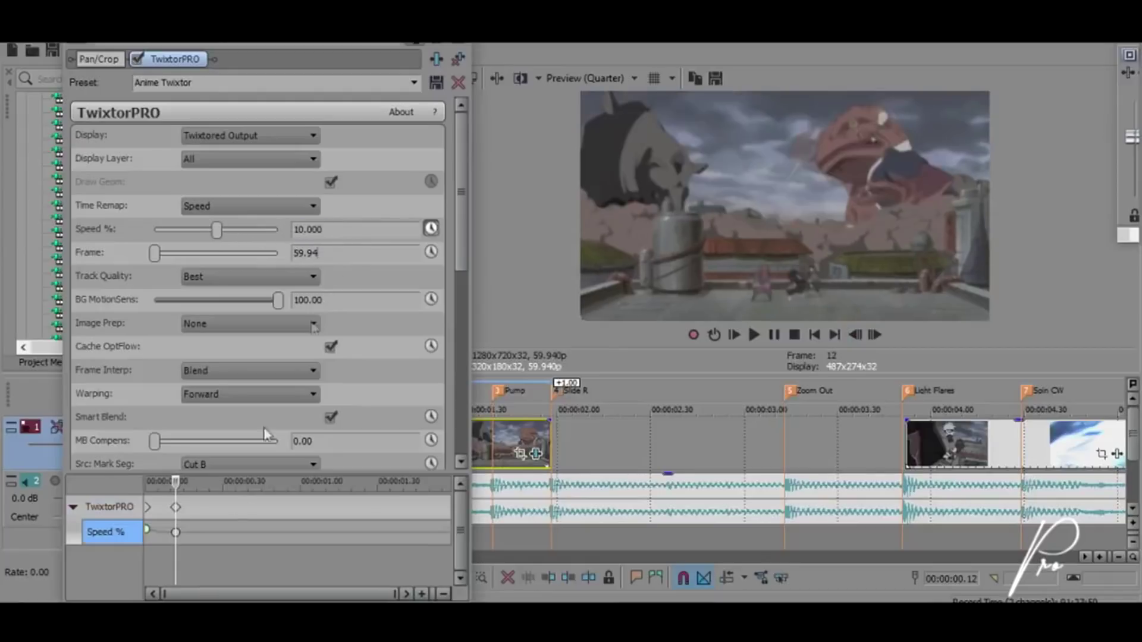
pyautogui.rightClick(175, 532)
pyautogui.click(256, 459)
# Step: Add a speed keyframe of 300 % at marker 2 (00:00:01.19) and set it to Fast Fade
pyautogui.moveTo(267, 21); pyautogui.dragTo(17, 20)
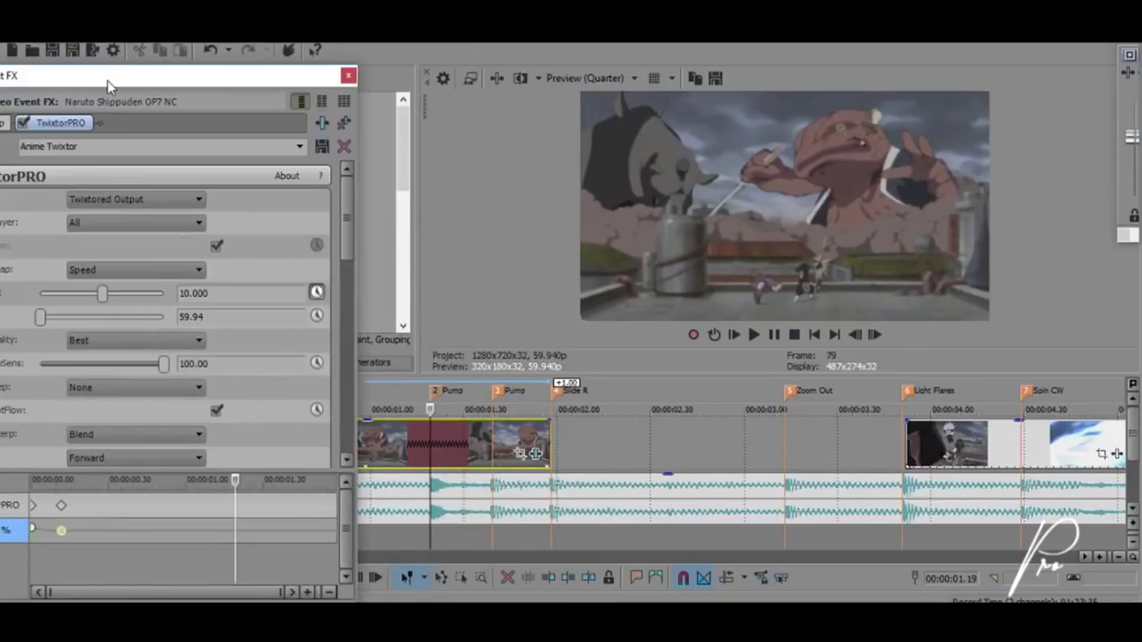
pyautogui.moveTo(107, 84); pyautogui.dragTo(487, 18)
pyautogui.doubleClick(574, 228)
pyautogui.write('300')
pyautogui.press('Return')
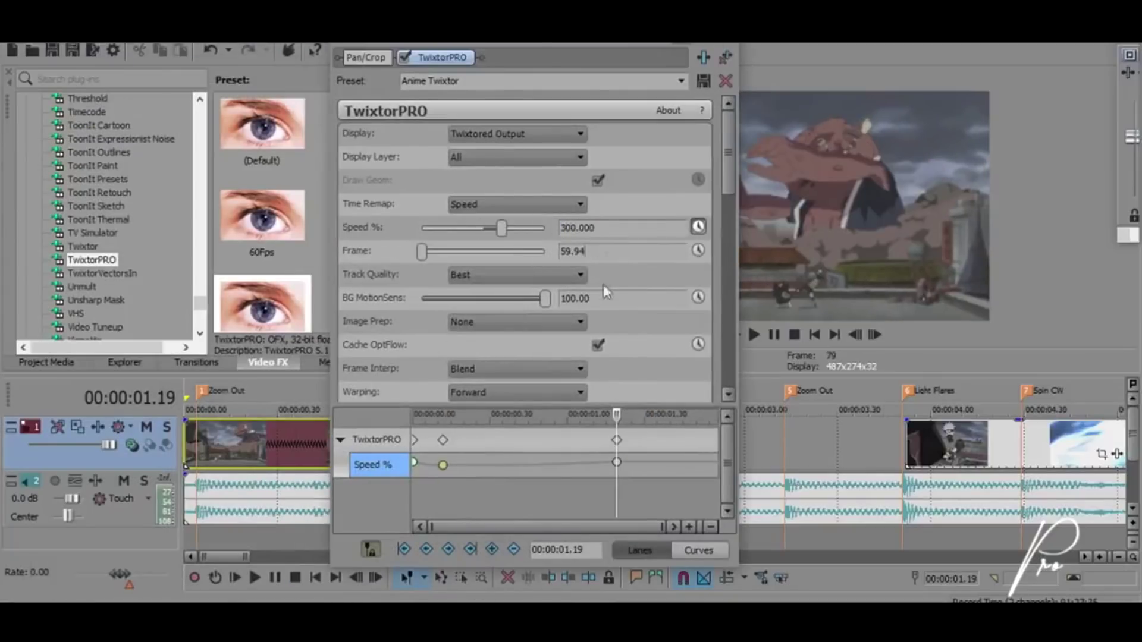
pyautogui.rightClick(616, 462)
pyautogui.click(667, 351)
# Step: Add a 300 % speed keyframe at marker 3 (00:00:01.39) with Fast Fade interpolation
pyautogui.moveTo(515, 37); pyautogui.dragTo(239, 37)
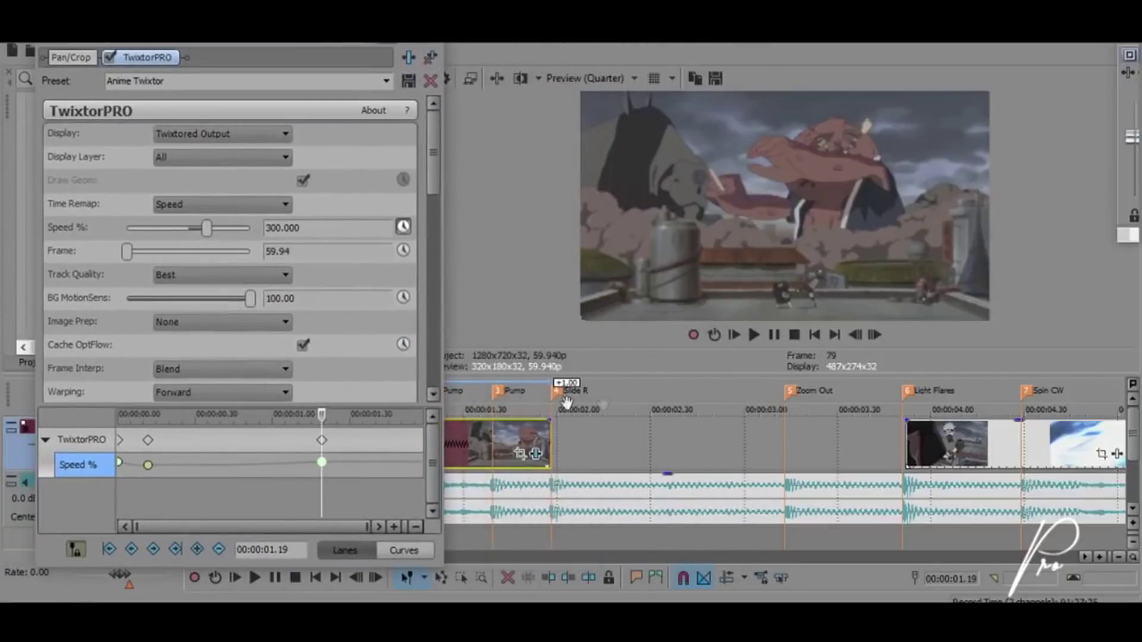
pyautogui.click(493, 408)
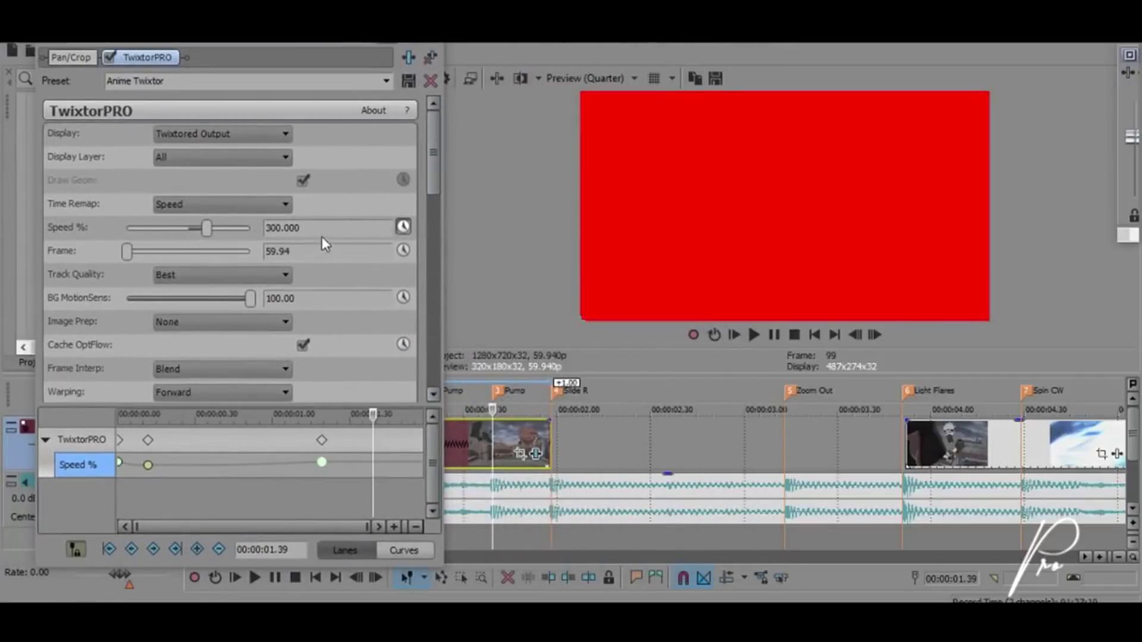
pyautogui.doubleClick(373, 462)
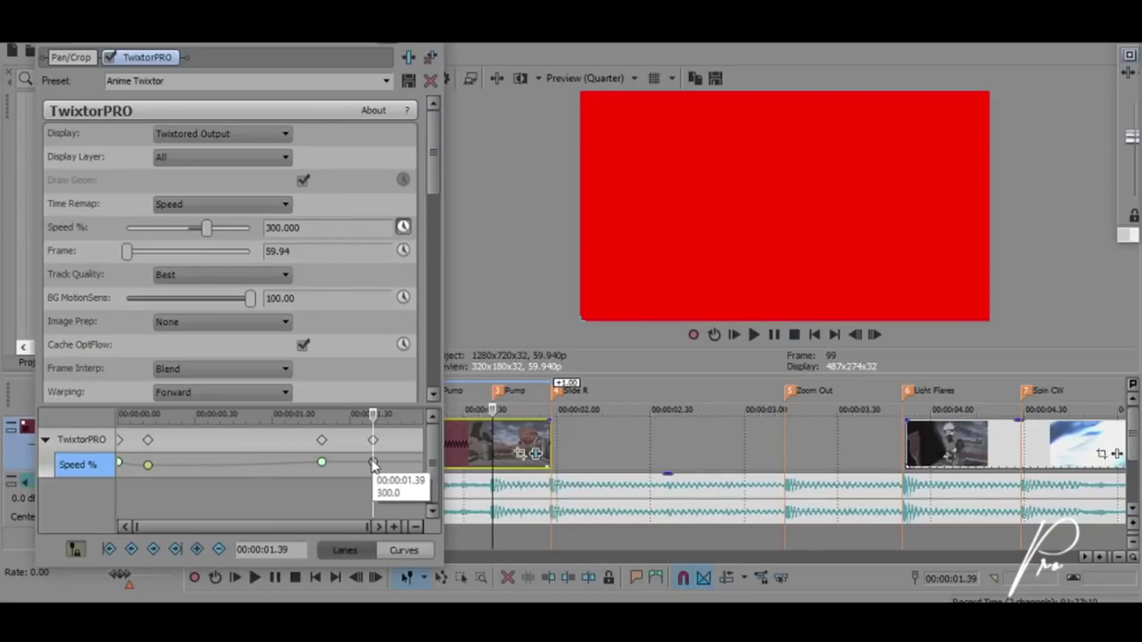
pyautogui.rightClick(373, 463)
pyautogui.click(417, 346)
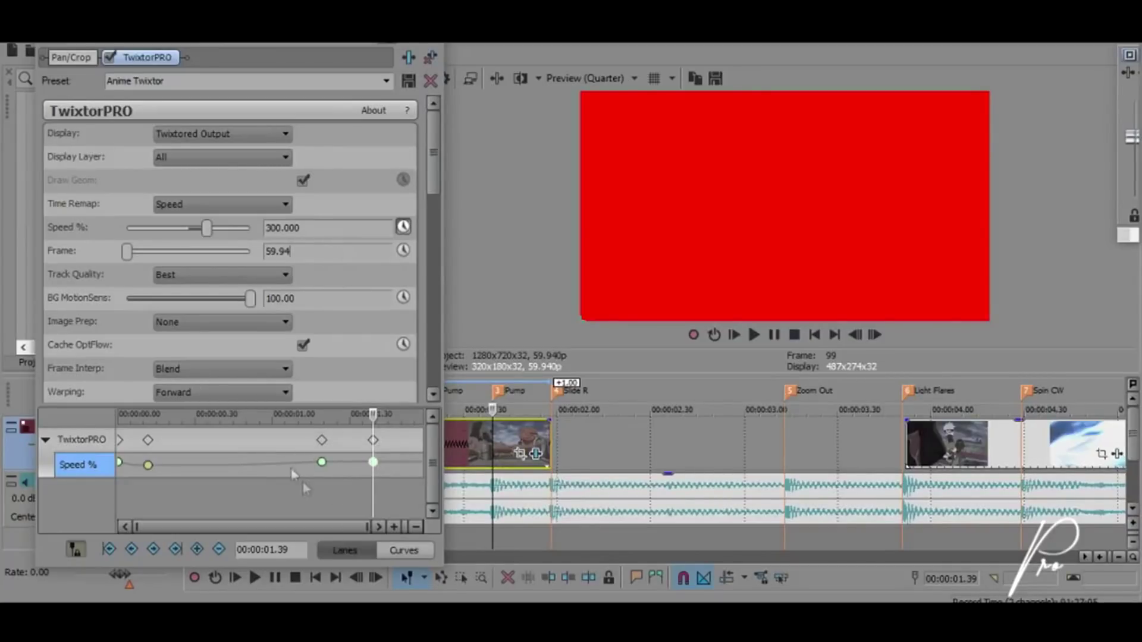
# Step: Between the keyframes at markers 2 and 3, add a 10 % speed keyframe at 00:00:01.29 with Slow Fade
pyautogui.click(345, 441)
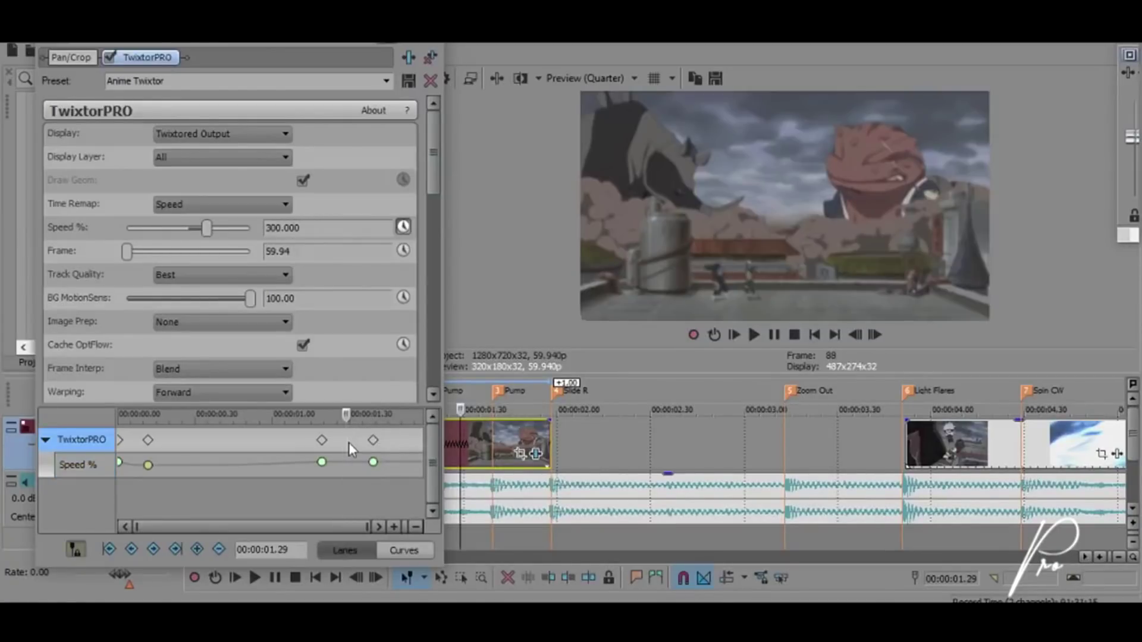
pyautogui.click(329, 231)
pyautogui.doubleClick(328, 231)
pyautogui.write('10')
pyautogui.press('Tab')
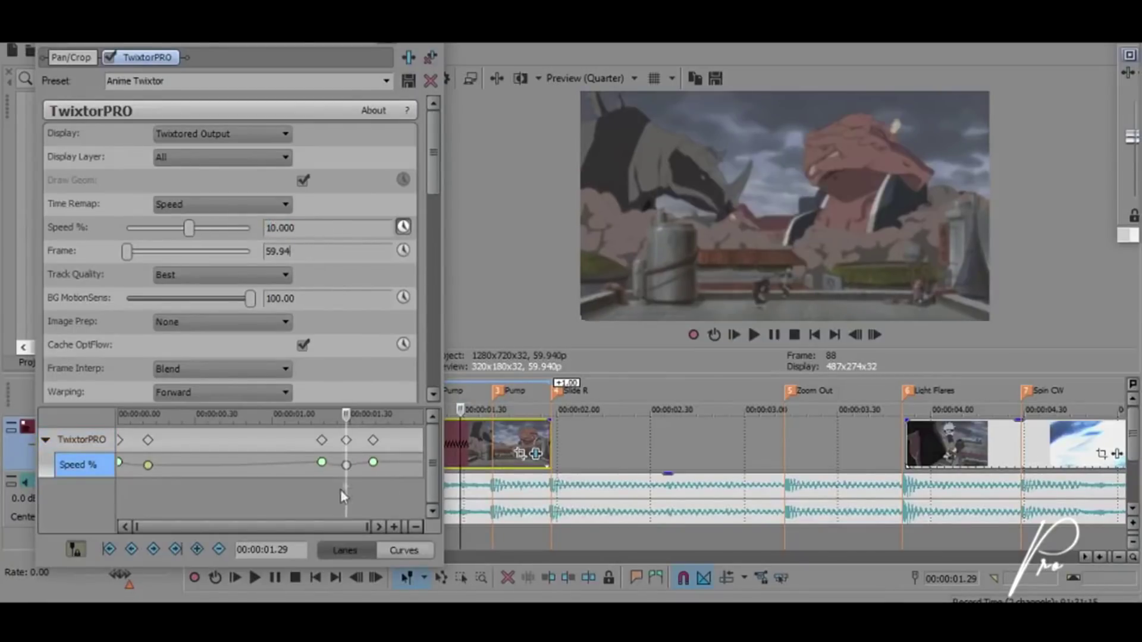
pyautogui.rightClick(345, 465)
pyautogui.click(383, 375)
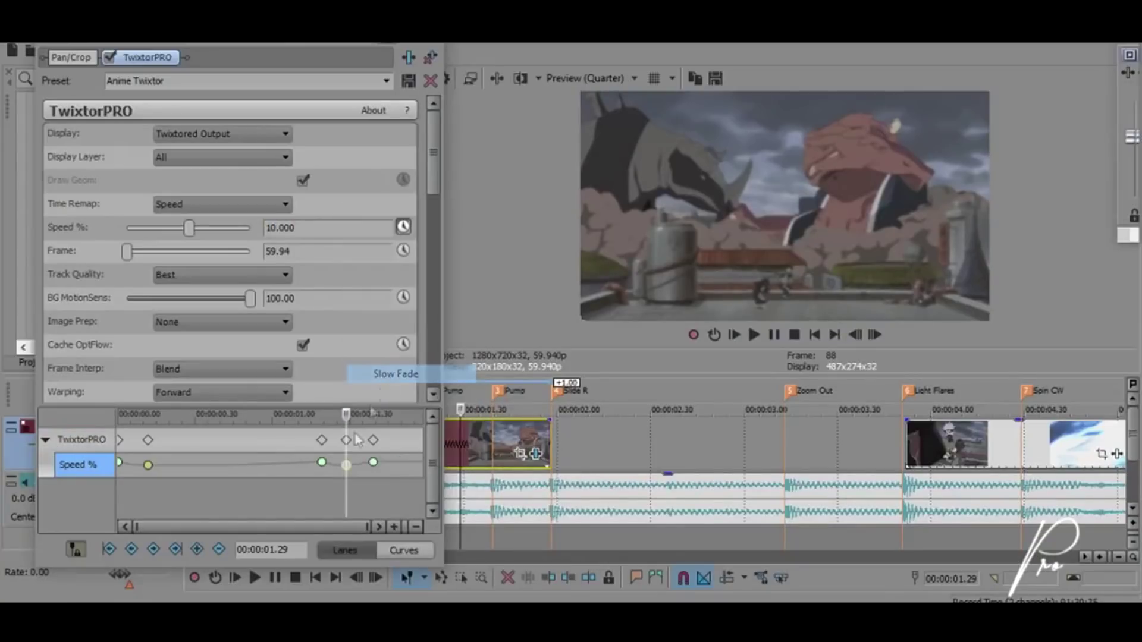
# Step: Add a 10 % speed keyframe with Slow Fade at 00:00:01.07, shortly before the marker 2 keyframe
pyautogui.click(321, 440)
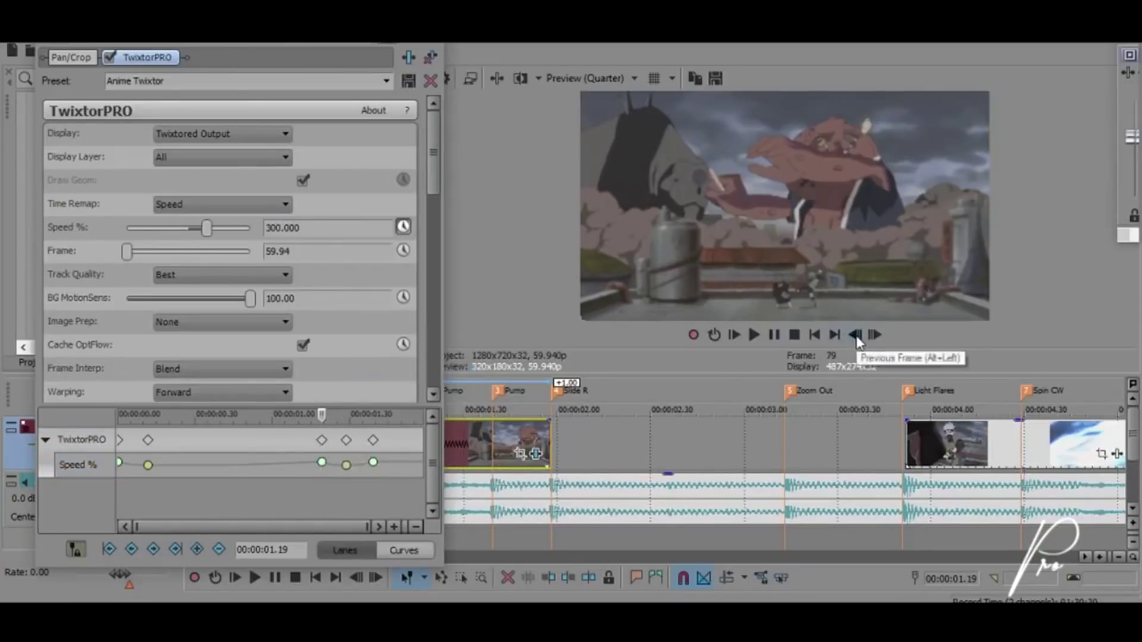
pyautogui.click(855, 335)
pyautogui.click(855, 335)
pyautogui.click(855, 334)
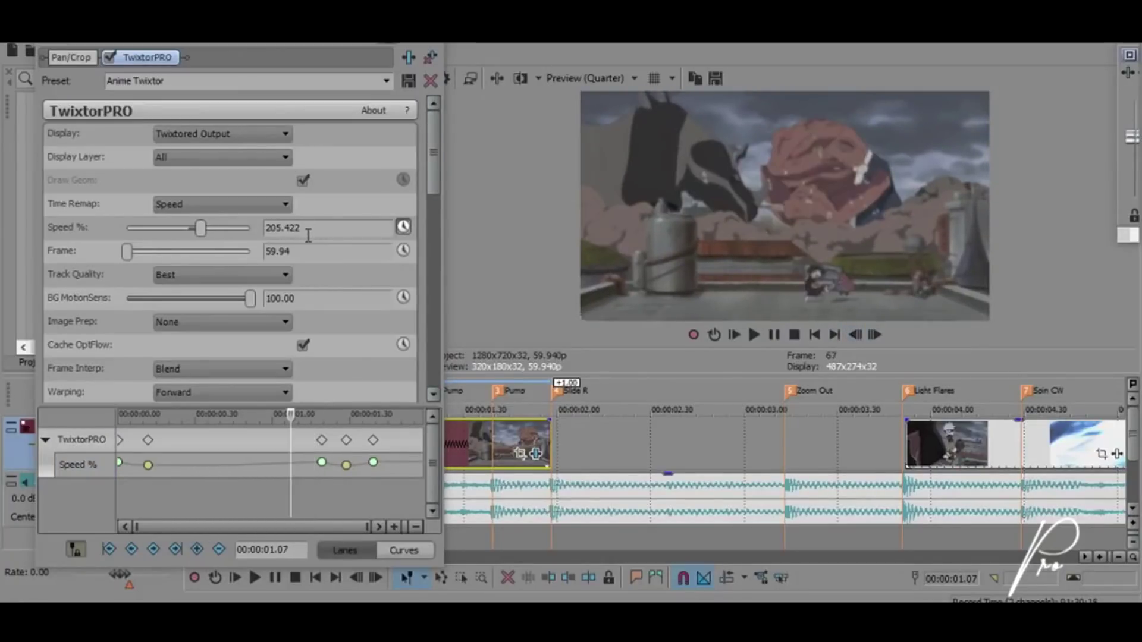
pyautogui.moveTo(308, 235); pyautogui.dragTo(270, 233)
pyautogui.write('30')
pyautogui.press('Return')
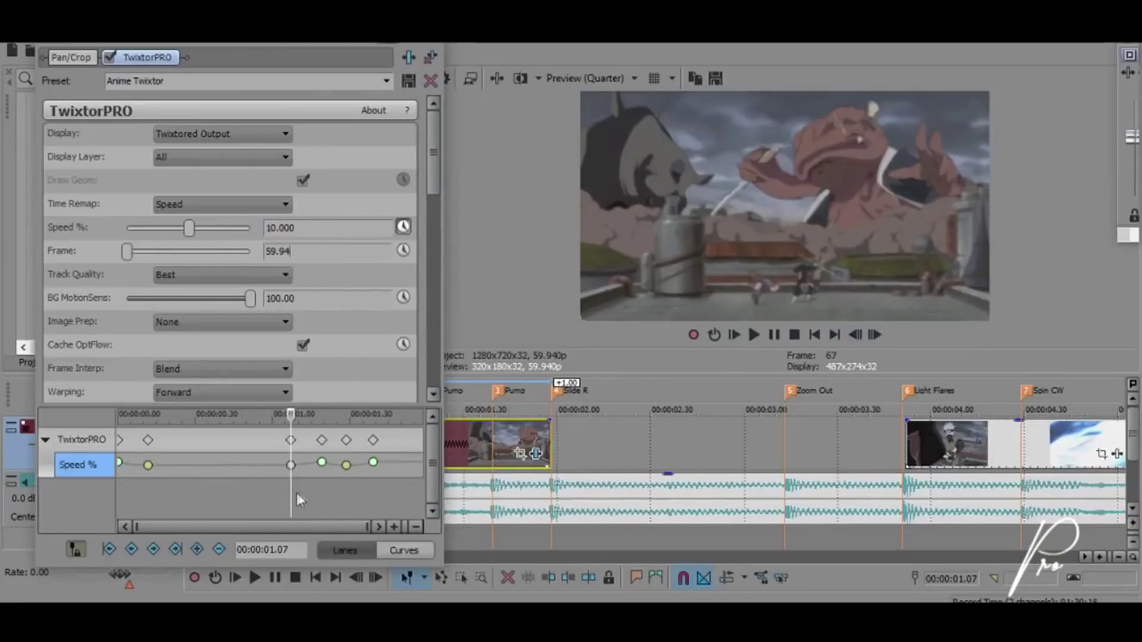
# Step: Add a 300 % speed keyframe at marker 4 (00:00:01.58) and a 10 % Slow Fade keyframe just after 00:00:01.47
pyautogui.click(376, 440)
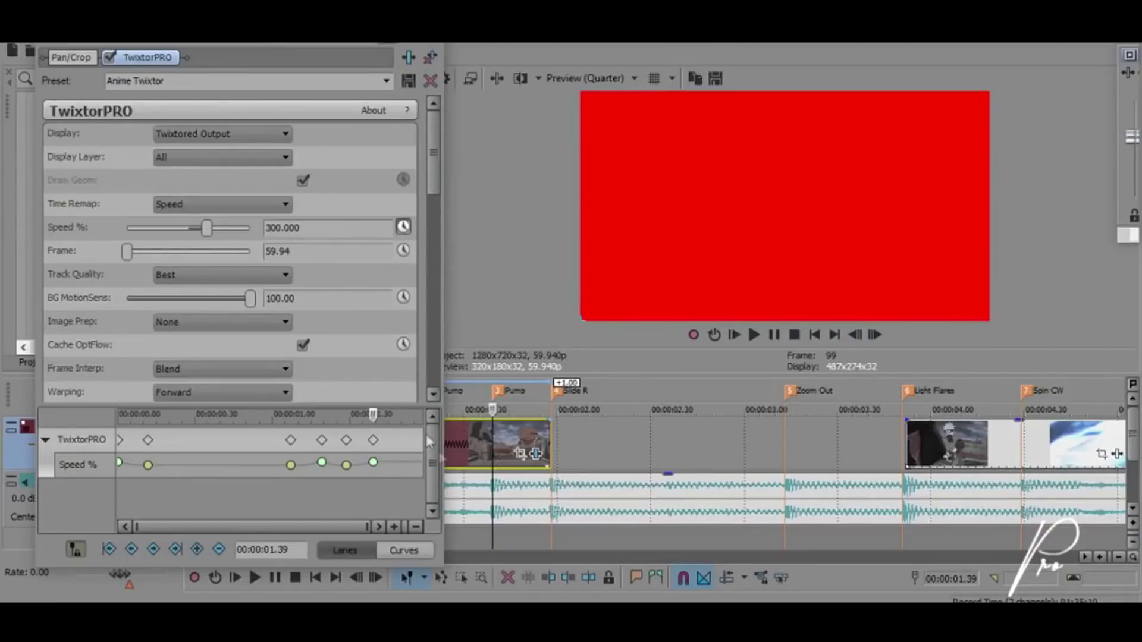
pyautogui.click(569, 399)
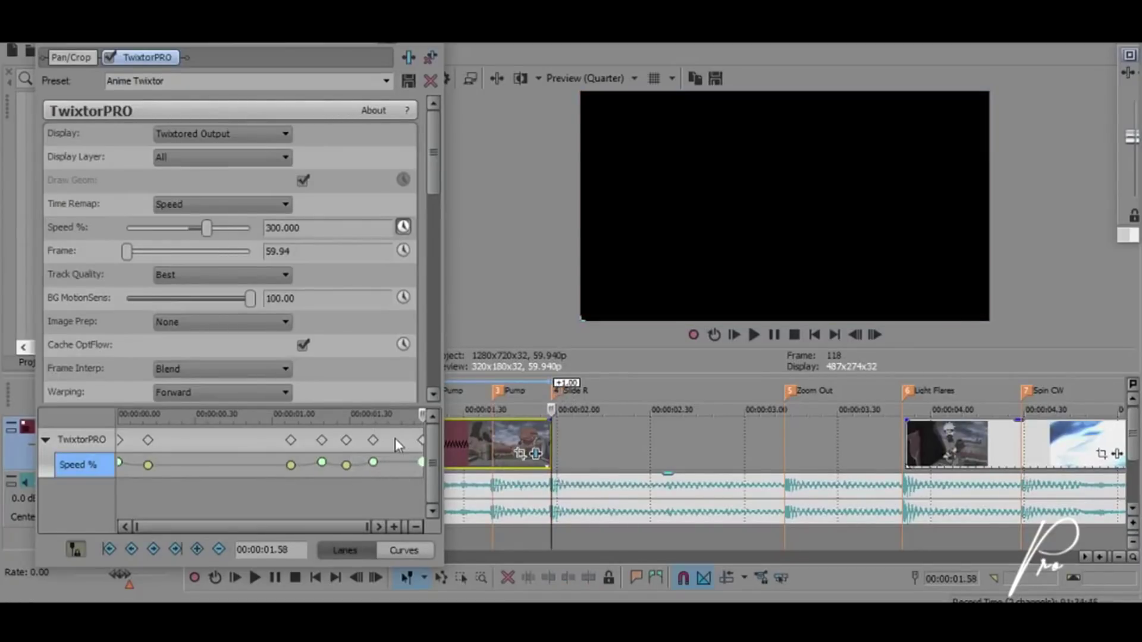
pyautogui.click(395, 440)
pyautogui.rightClick(395, 467)
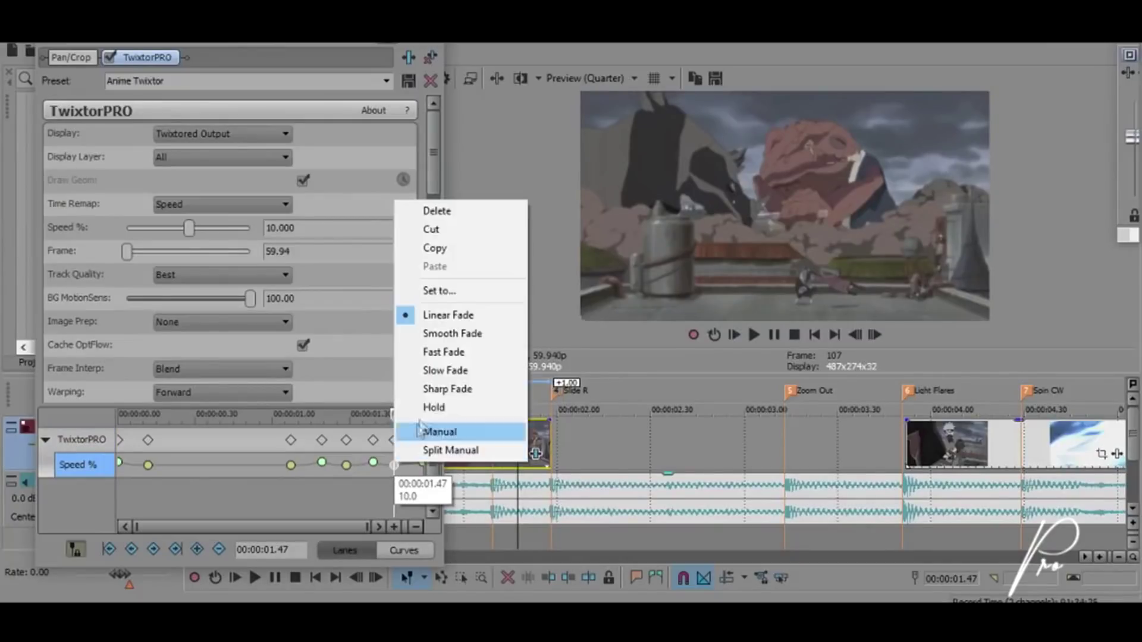
pyautogui.click(459, 387)
pyautogui.click(319, 250)
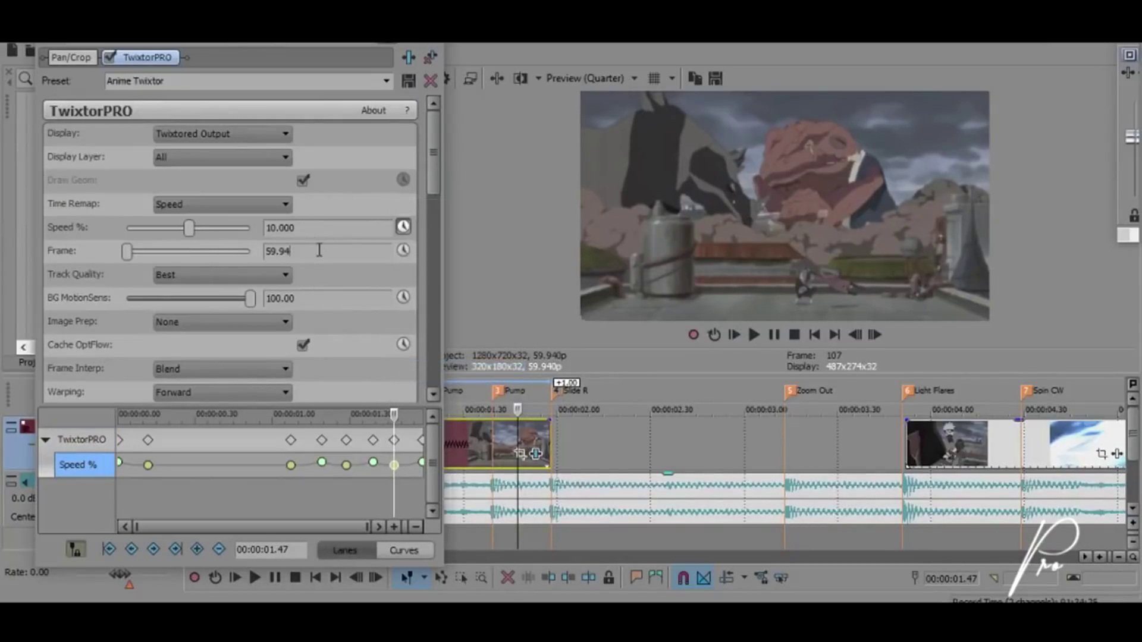
pyautogui.moveTo(394, 440); pyautogui.dragTo(396, 440)
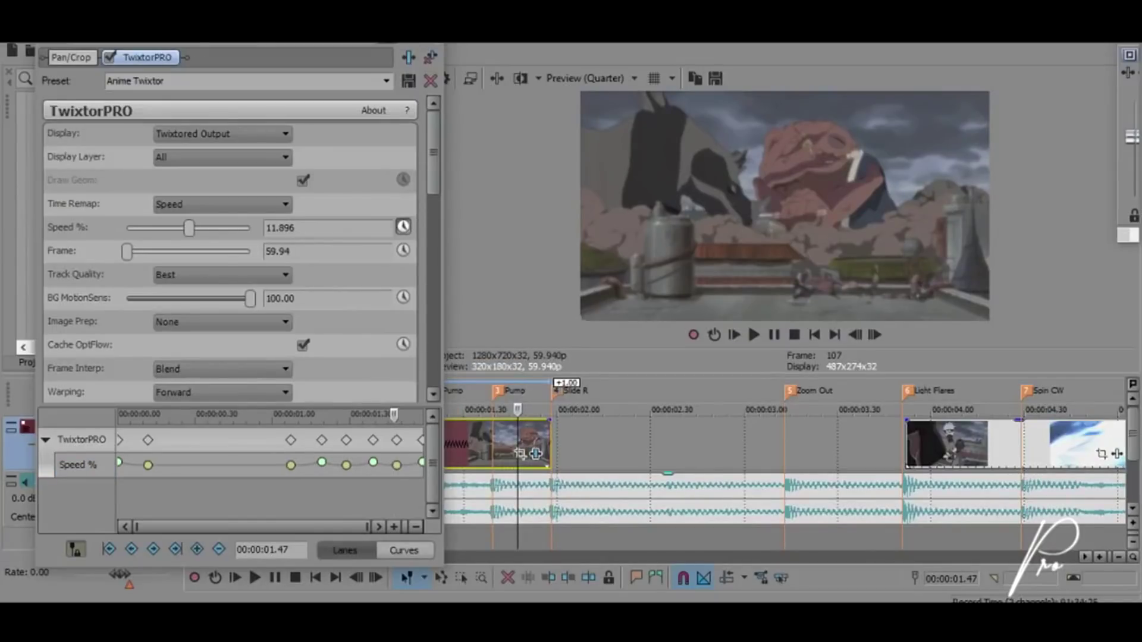
pyautogui.click(429, 37)
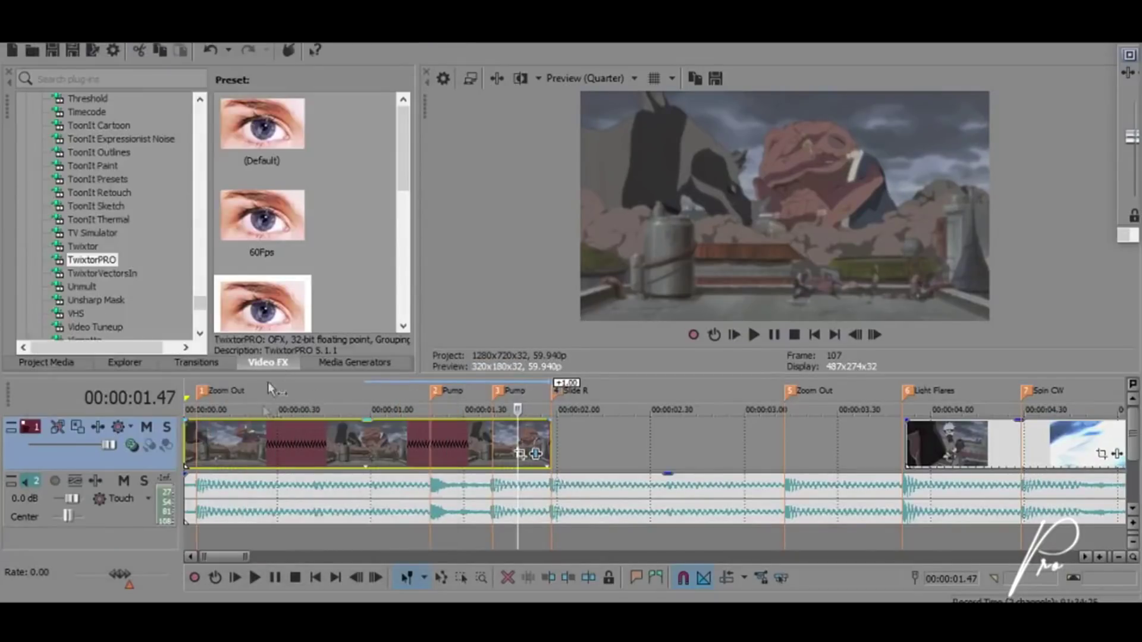
# Step: Insert a velocity envelope on the anime clip and return the playhead to 00:00:00.00
pyautogui.rightClick(256, 447)
pyautogui.moveTo(400, 441)
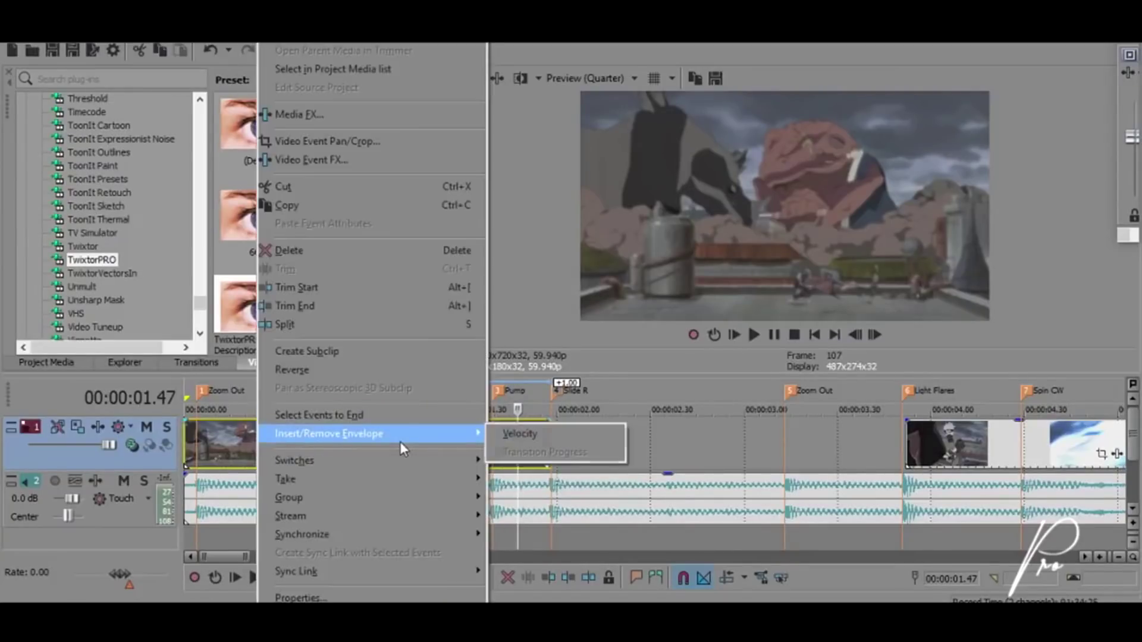
pyautogui.click(502, 437)
pyautogui.click(200, 391)
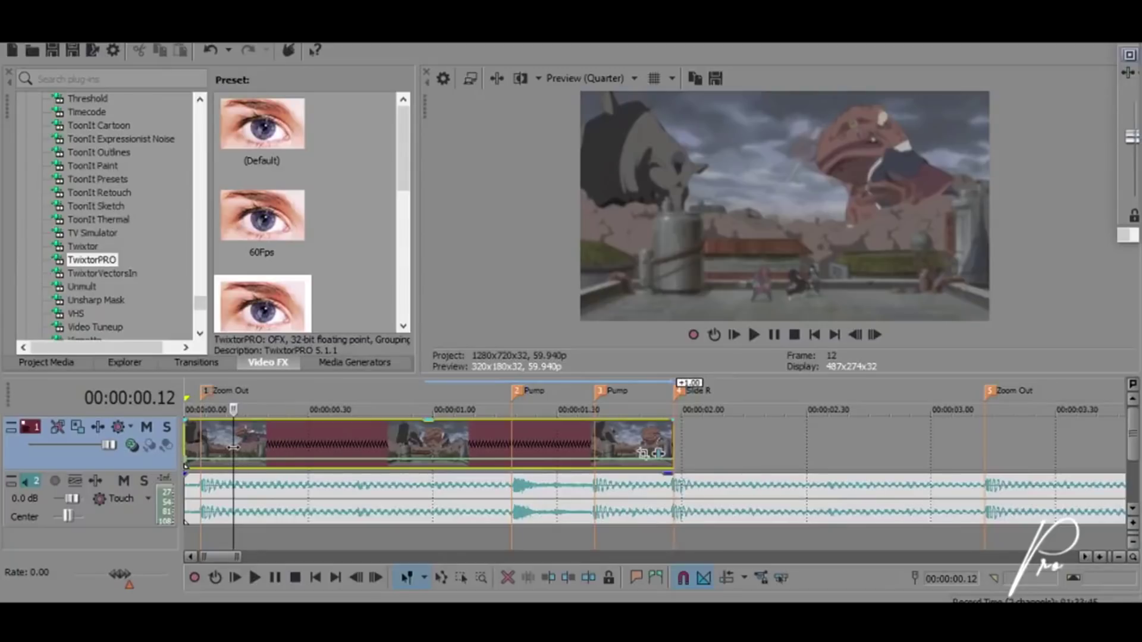
pyautogui.click(658, 453)
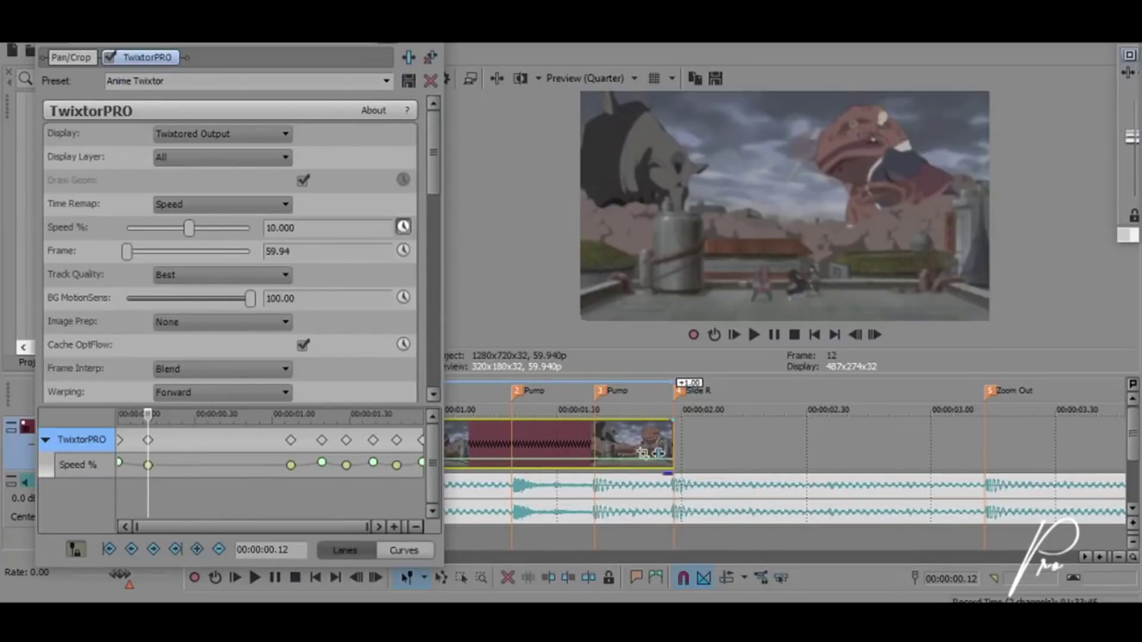
pyautogui.click(432, 42)
pyautogui.click(186, 409)
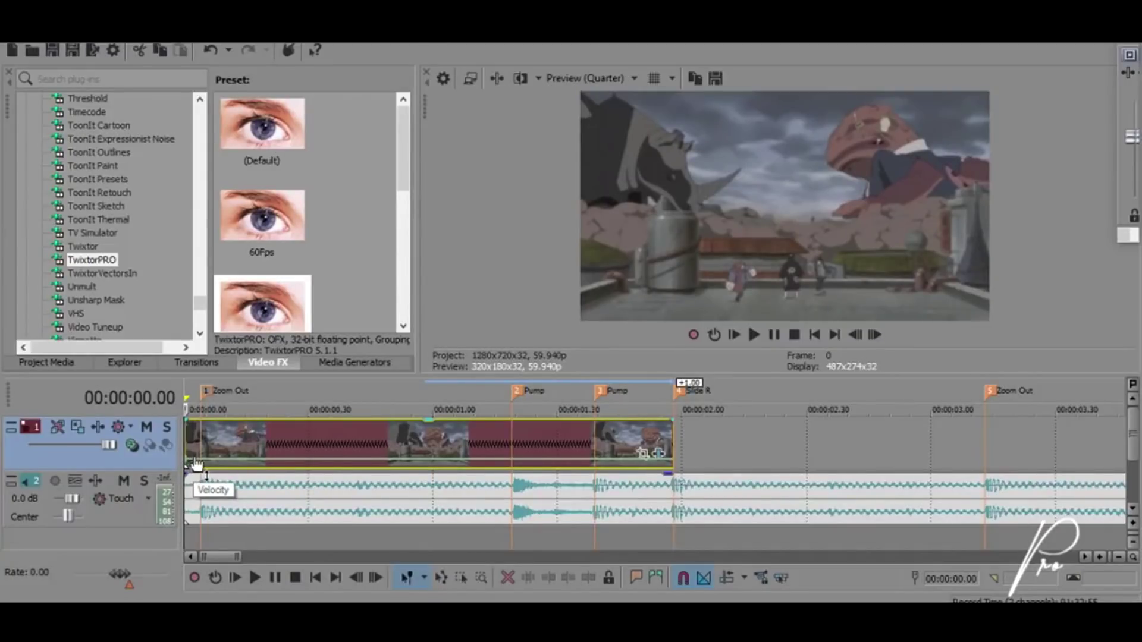
# Step: Add velocity envelope points at markers 2 and 3 and at the clip's end near marker 4
pyautogui.rightClick(515, 464)
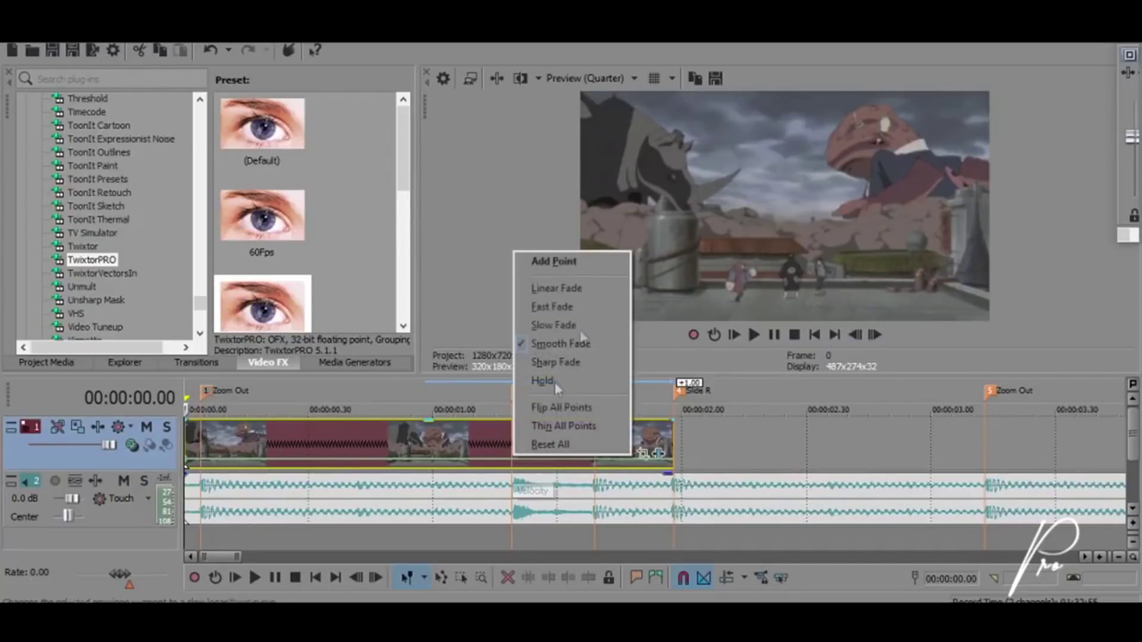
pyautogui.click(573, 262)
pyautogui.doubleClick(594, 461)
pyautogui.doubleClick(670, 460)
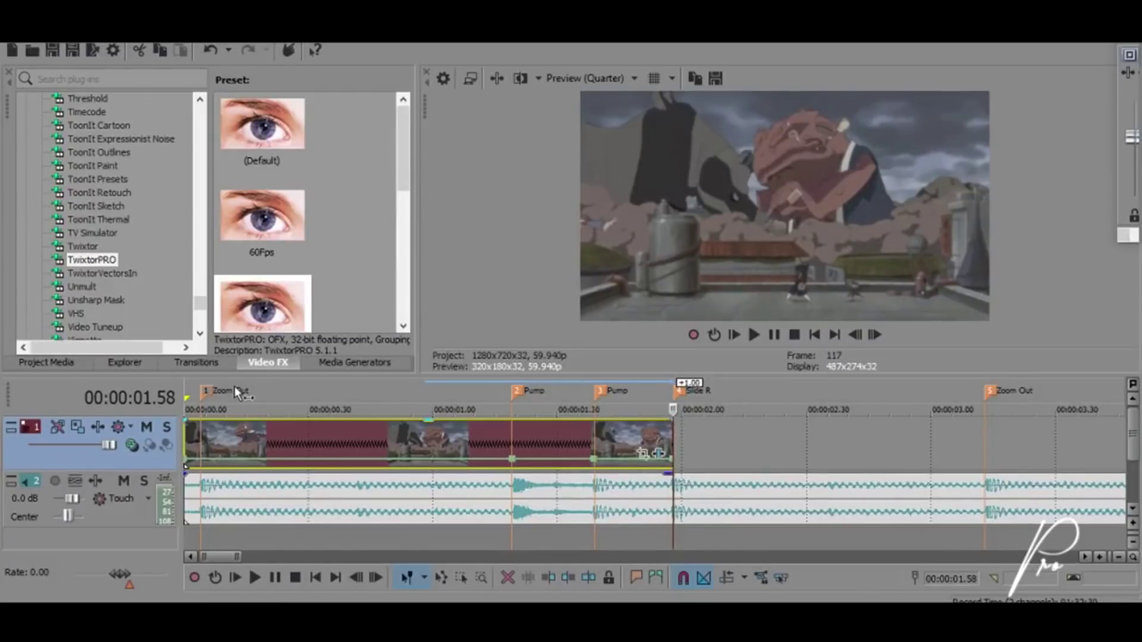
# Step: Set the velocity points at markers 2, 3 and 4 and the envelope's opening segment to Fast Fade
pyautogui.rightClick(513, 461)
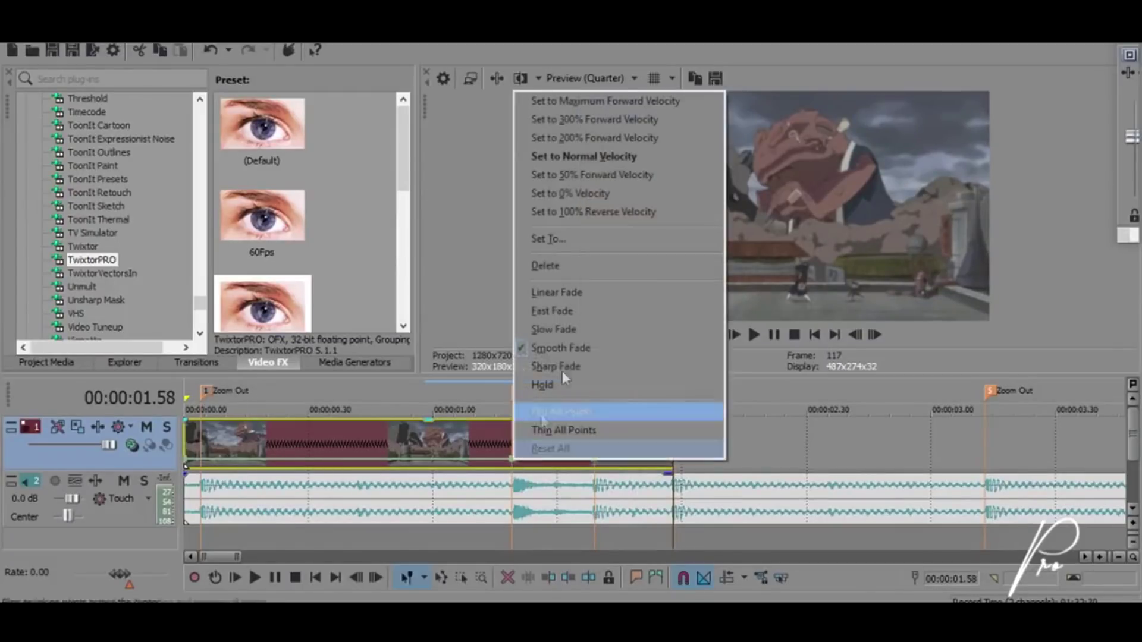
pyautogui.click(584, 308)
pyautogui.rightClick(590, 459)
pyautogui.click(619, 310)
pyautogui.rightClick(670, 458)
pyautogui.click(708, 310)
pyautogui.rightClick(198, 463)
pyautogui.click(253, 312)
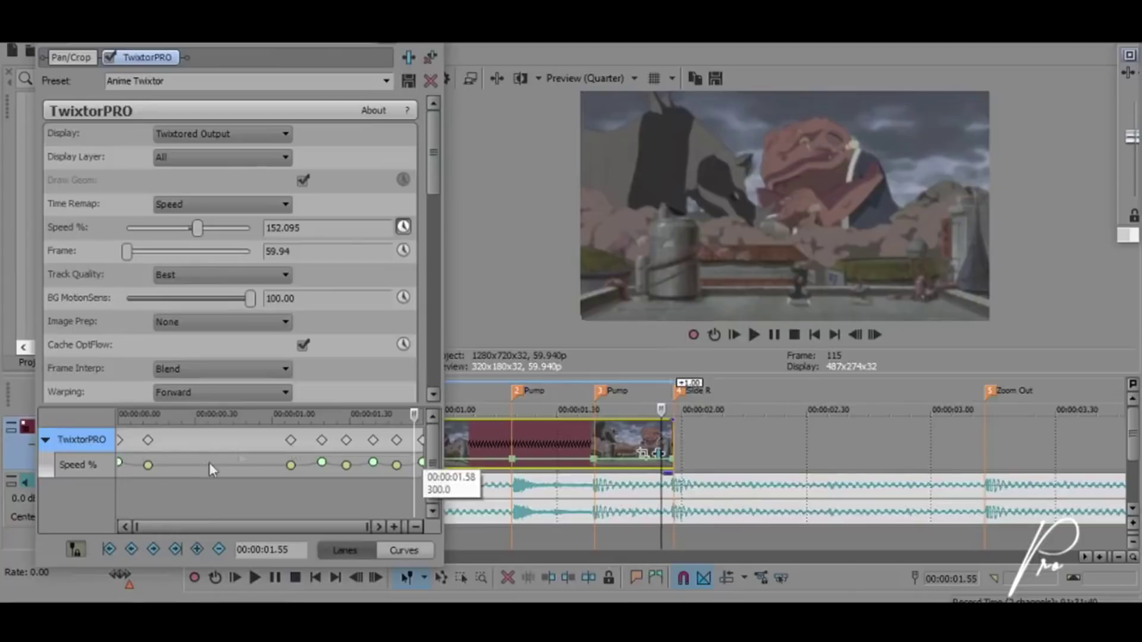
# Step: Add a velocity point at 00:00:00.12, matching the first slow TwixtorPRO keyframe, and set it to Slow Fade
pyautogui.click(146, 438)
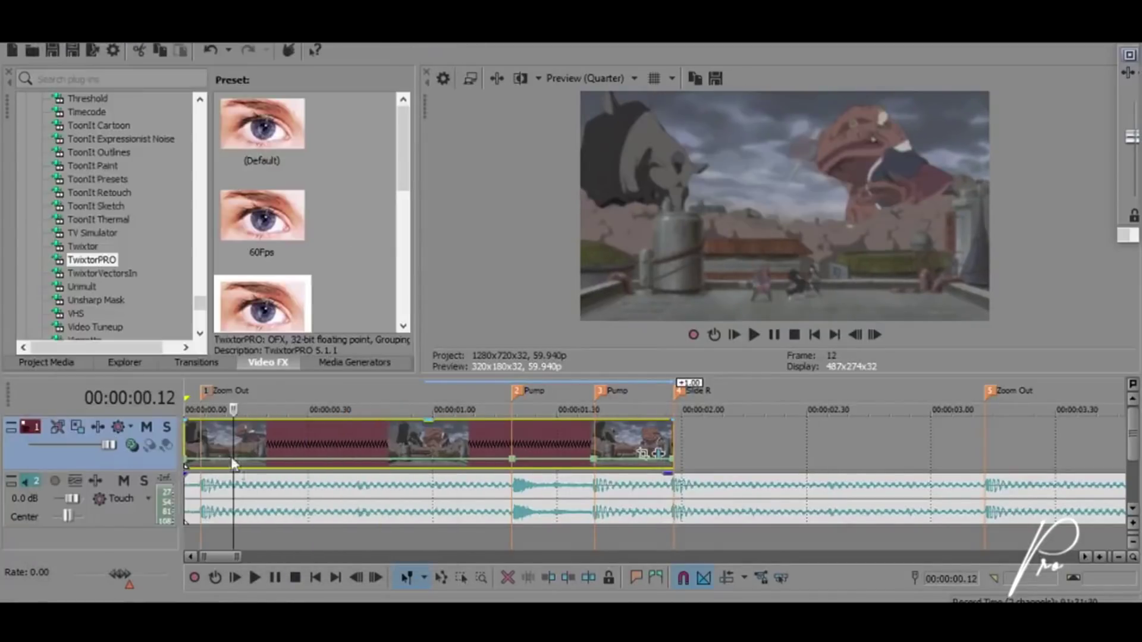
pyautogui.rightClick(235, 254)
pyautogui.click(256, 265)
pyautogui.click(506, 428)
pyautogui.rightClick(230, 458)
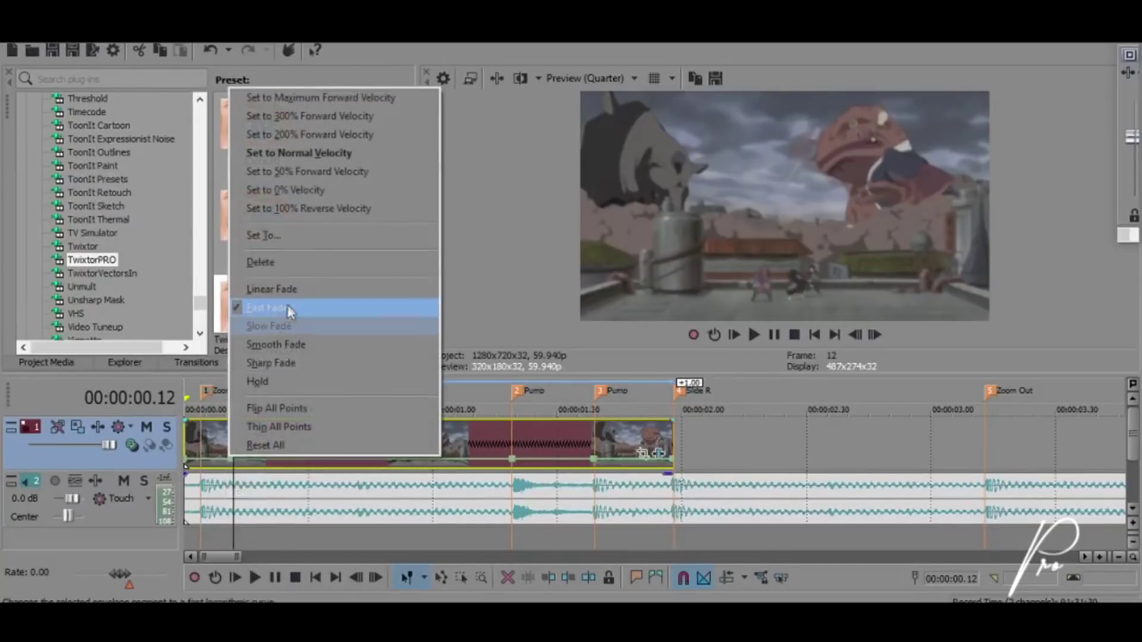
pyautogui.click(280, 327)
# Step: Add a velocity point at 00:00:01.07, twelve frames before marker 2, and set it to Slow Fade
pyautogui.click(516, 391)
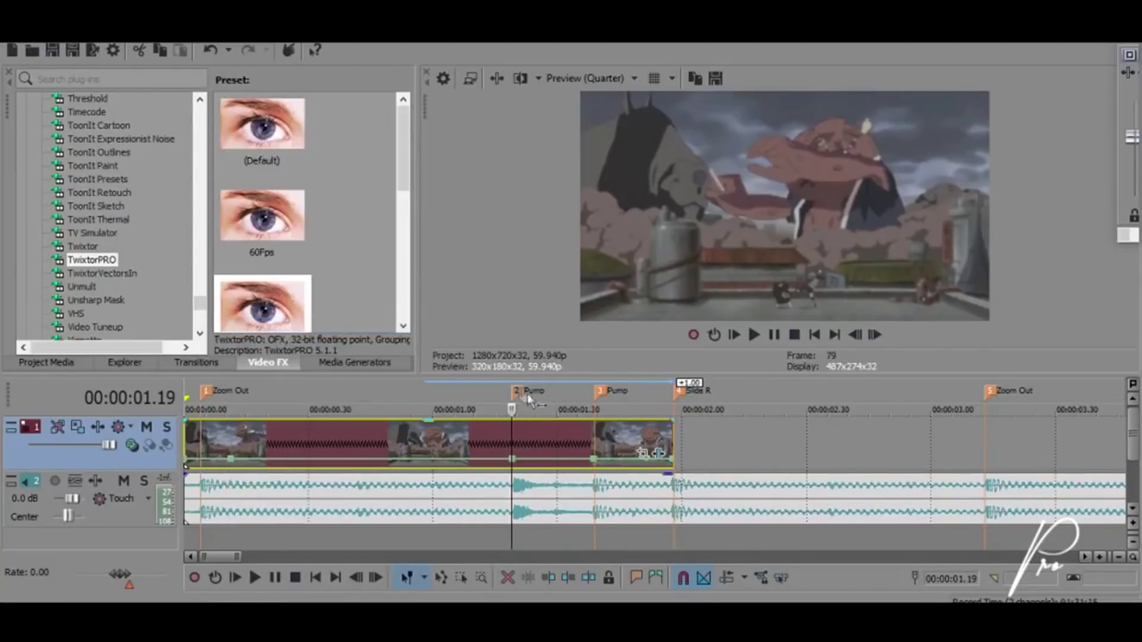
pyautogui.click(857, 336)
pyautogui.click(856, 336)
pyautogui.click(856, 336)
pyautogui.click(856, 335)
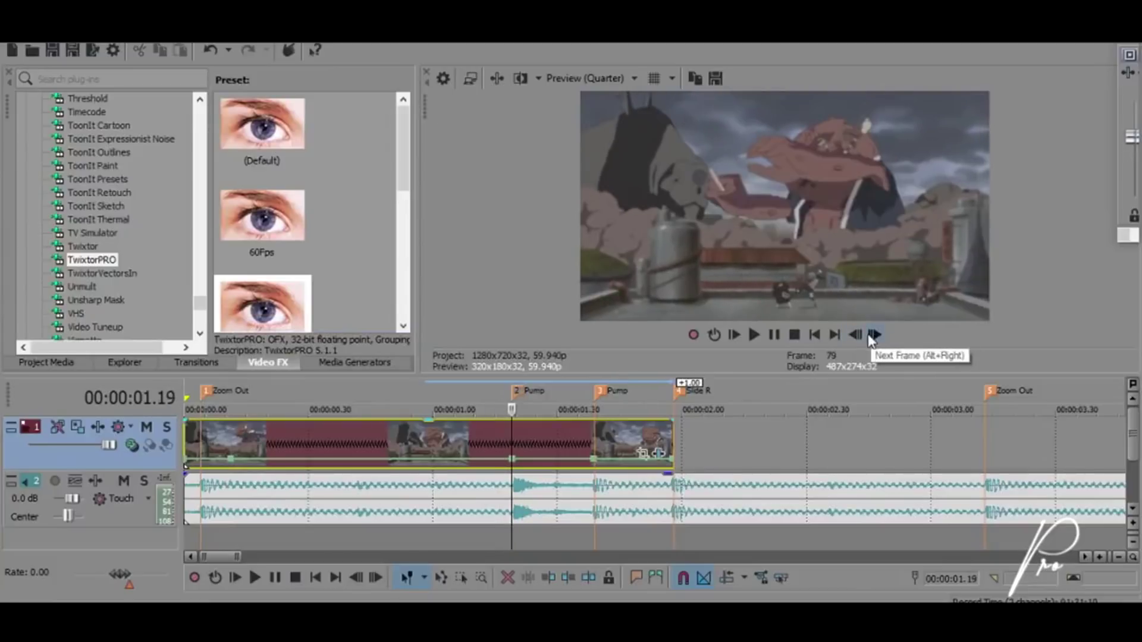
pyautogui.click(856, 336)
pyautogui.click(856, 335)
pyautogui.click(856, 336)
pyautogui.doubleClick(461, 458)
pyautogui.rightClick(461, 458)
pyautogui.click(511, 327)
# Step: Add a velocity point midway between markers 2 and 3, a few frames past the marker 2 beat
pyautogui.click(516, 391)
pyautogui.click(875, 336)
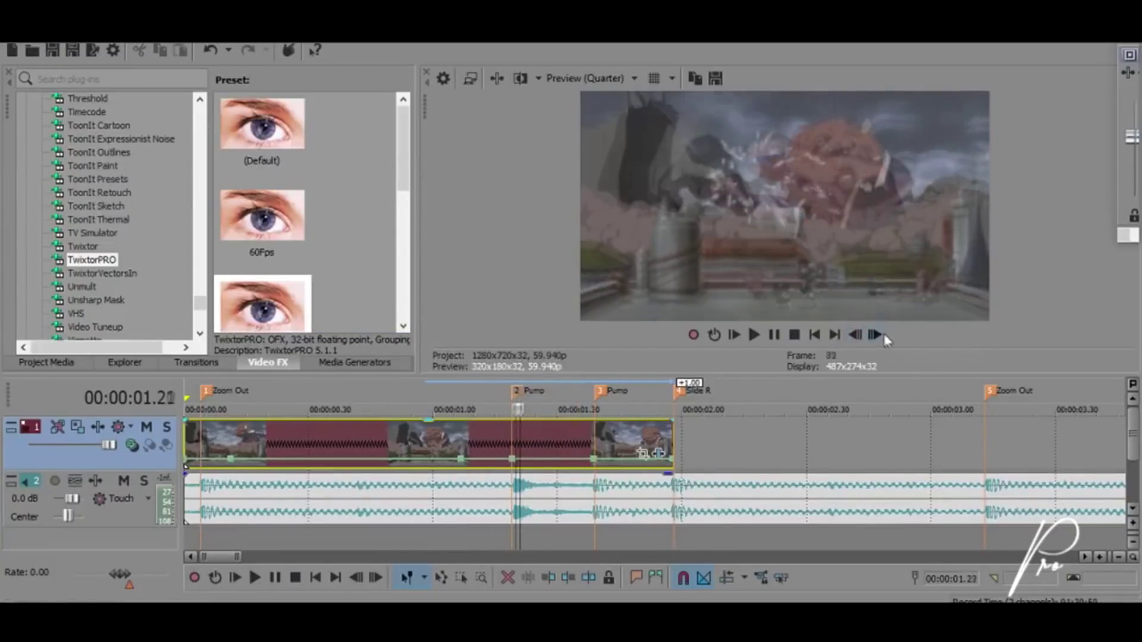
pyautogui.click(875, 336)
pyautogui.click(874, 336)
pyautogui.rightClick(552, 459)
pyautogui.click(586, 263)
# Step: Add a velocity point at 00:00:01.48, between markers 3 and 4, and set it to Slow Fade
pyautogui.click(598, 390)
pyautogui.click(874, 335)
pyautogui.click(874, 335)
pyautogui.click(874, 334)
pyautogui.click(874, 335)
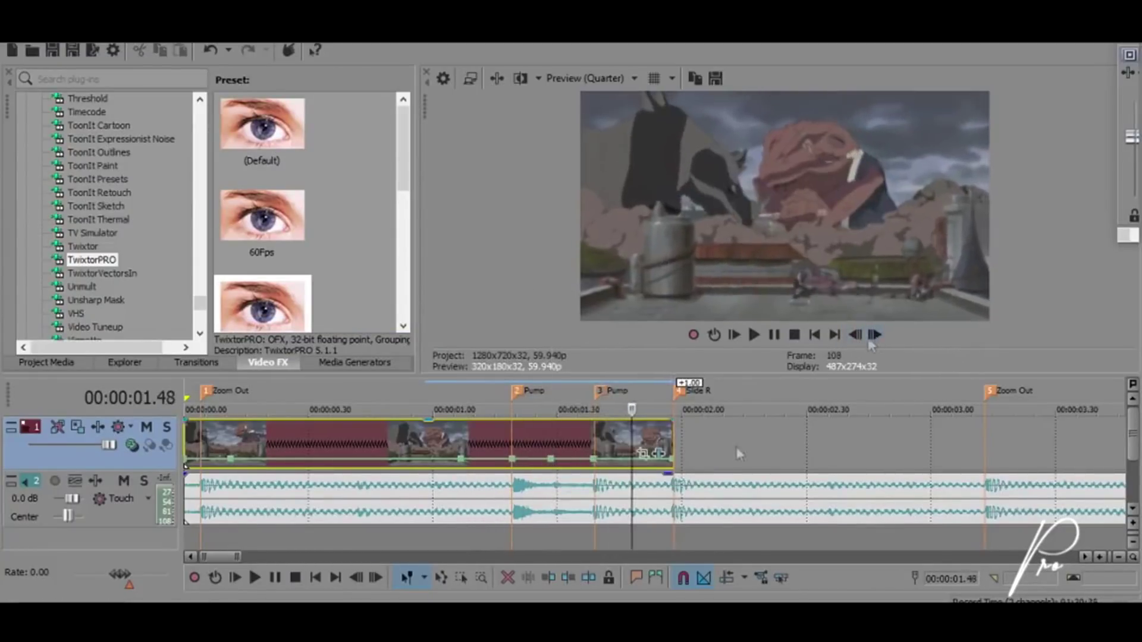
pyautogui.rightClick(631, 458)
pyautogui.click(663, 263)
pyautogui.rightClick(631, 458)
pyautogui.click(690, 329)
# Step: Set the velocity points between markers 2 and 3, before marker 2 and near 00:00:00.12 to Slow Fade
pyautogui.rightClick(550, 458)
pyautogui.click(591, 328)
pyautogui.rightClick(461, 458)
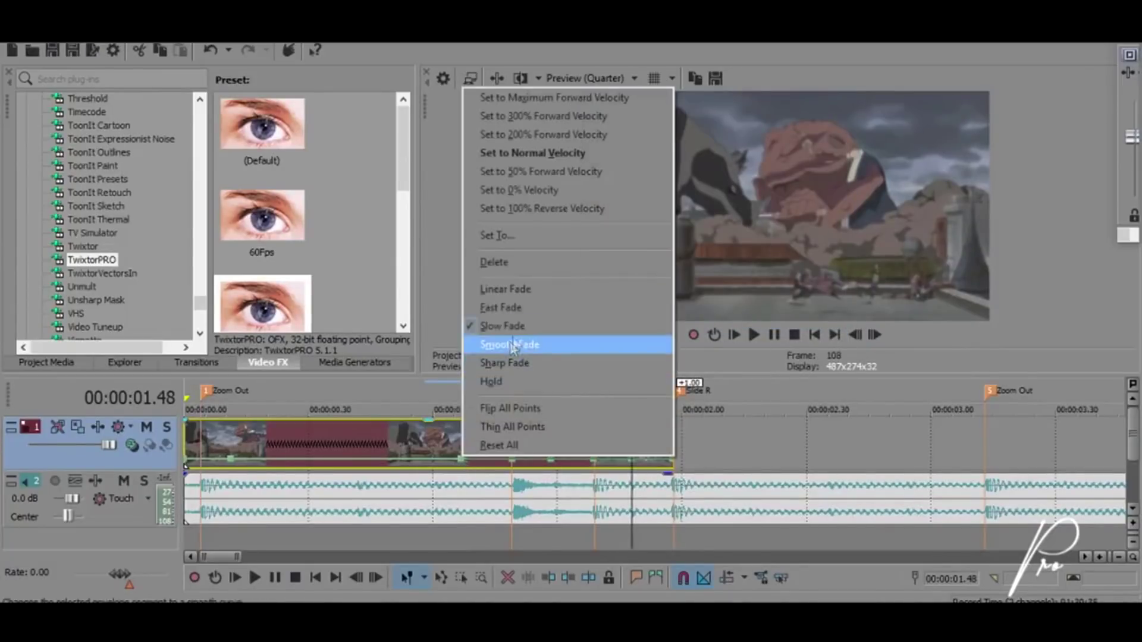
pyautogui.click(514, 330)
pyautogui.rightClick(231, 459)
pyautogui.click(297, 326)
# Step: Raise the velocity point at the clip's start above 100 % and the marker 2 point to the top of the envelope
pyautogui.click(230, 380)
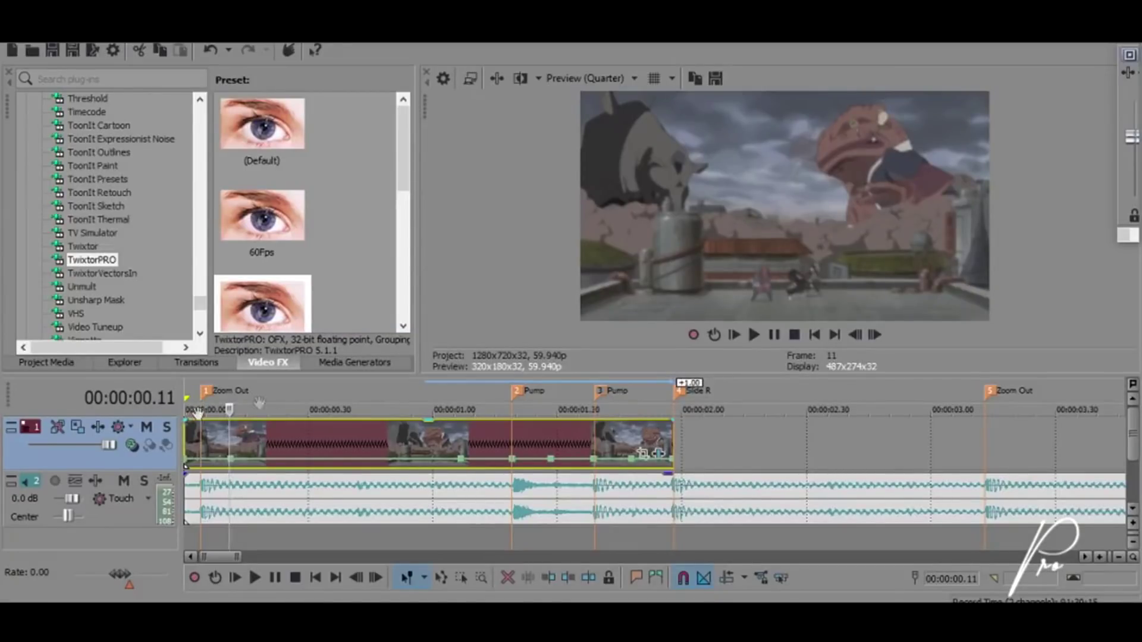
pyautogui.moveTo(228, 427)
pyautogui.moveTo(186, 467)
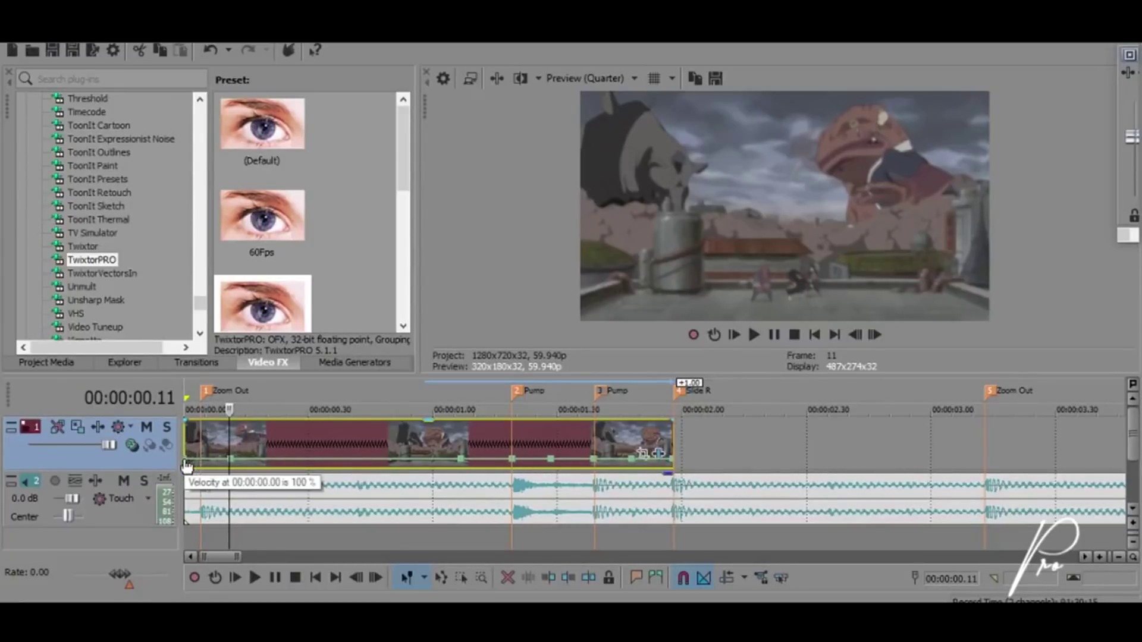
pyautogui.moveTo(186, 466)
pyautogui.mouseDown()
pyautogui.moveTo(184, 447)
pyautogui.moveTo(186, 458)
pyautogui.mouseUp()
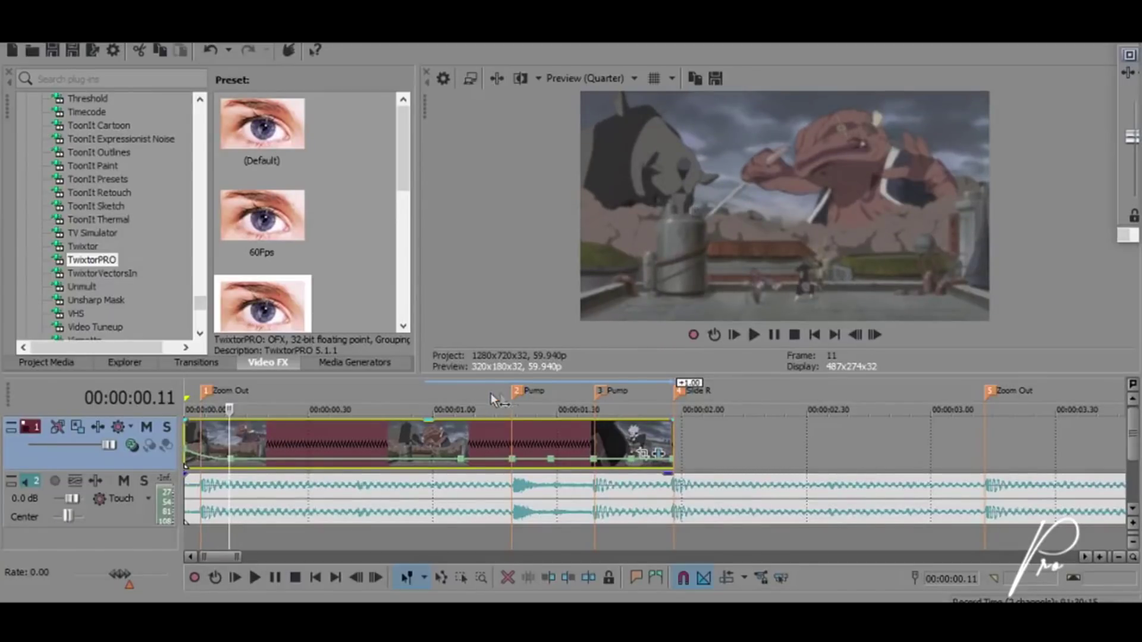
pyautogui.click(516, 393)
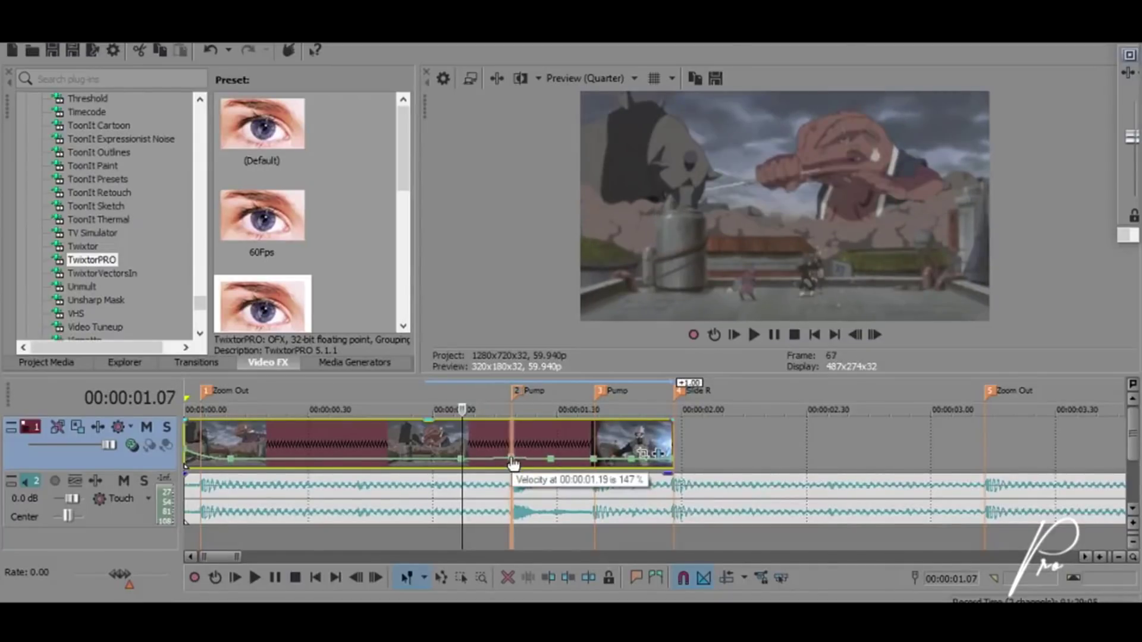
pyautogui.moveTo(512, 463); pyautogui.dragTo(511, 421)
# Step: Step frame by frame around marker 2 to examine how the velocity peak affects the clip
pyautogui.click(873, 336)
pyautogui.click(873, 335)
pyautogui.click(873, 335)
pyautogui.click(873, 337)
pyautogui.click(872, 337)
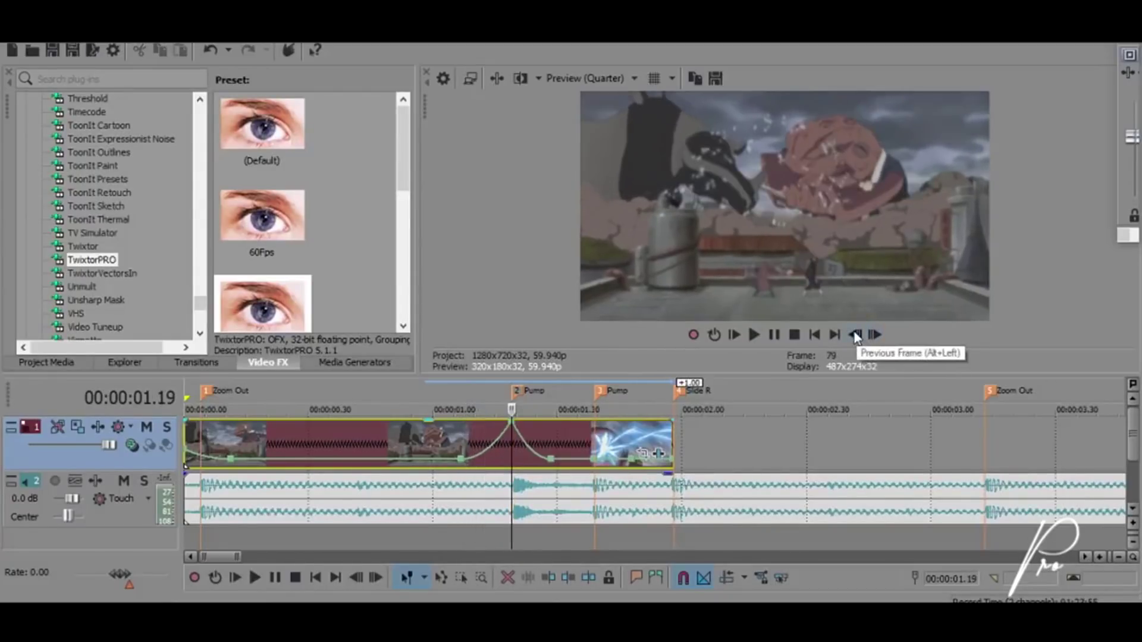
pyautogui.click(854, 333)
pyautogui.click(854, 333)
pyautogui.click(854, 333)
pyautogui.click(854, 333)
pyautogui.click(854, 333)
pyautogui.click(854, 333)
pyautogui.click(855, 334)
pyautogui.click(872, 335)
pyautogui.click(872, 336)
pyautogui.click(872, 335)
pyautogui.click(872, 335)
pyautogui.click(871, 336)
pyautogui.click(871, 336)
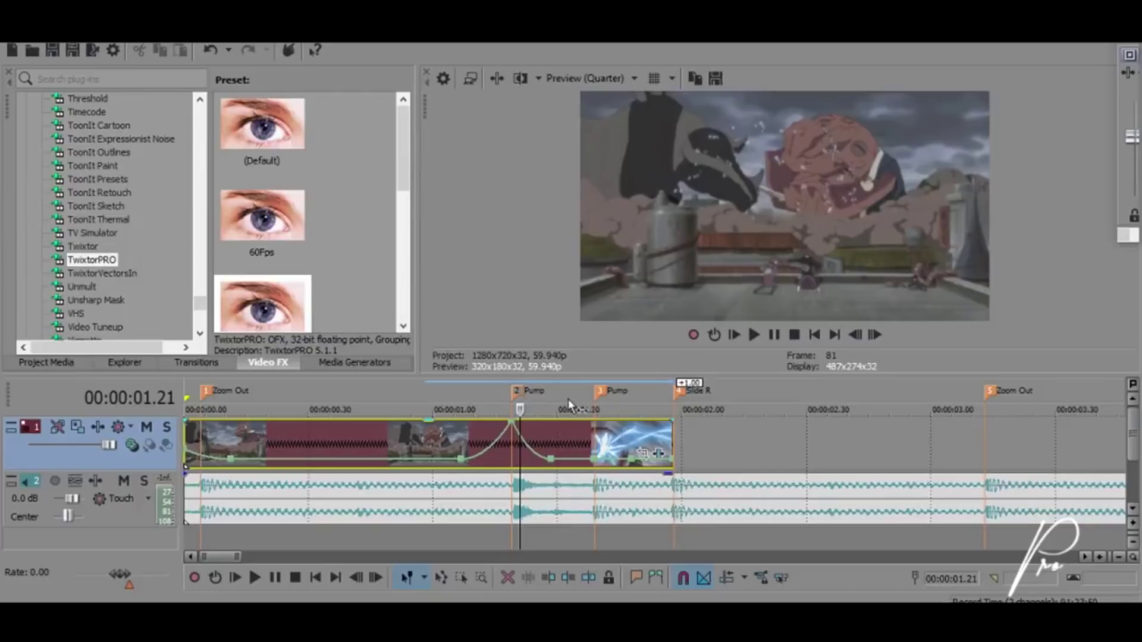
# Step: Apply the default S_BlurMoCurves effect to the clip and set Wrap X and Wrap Y to Reflect
pyautogui.moveTo(199, 302); pyautogui.dragTo(194, 241)
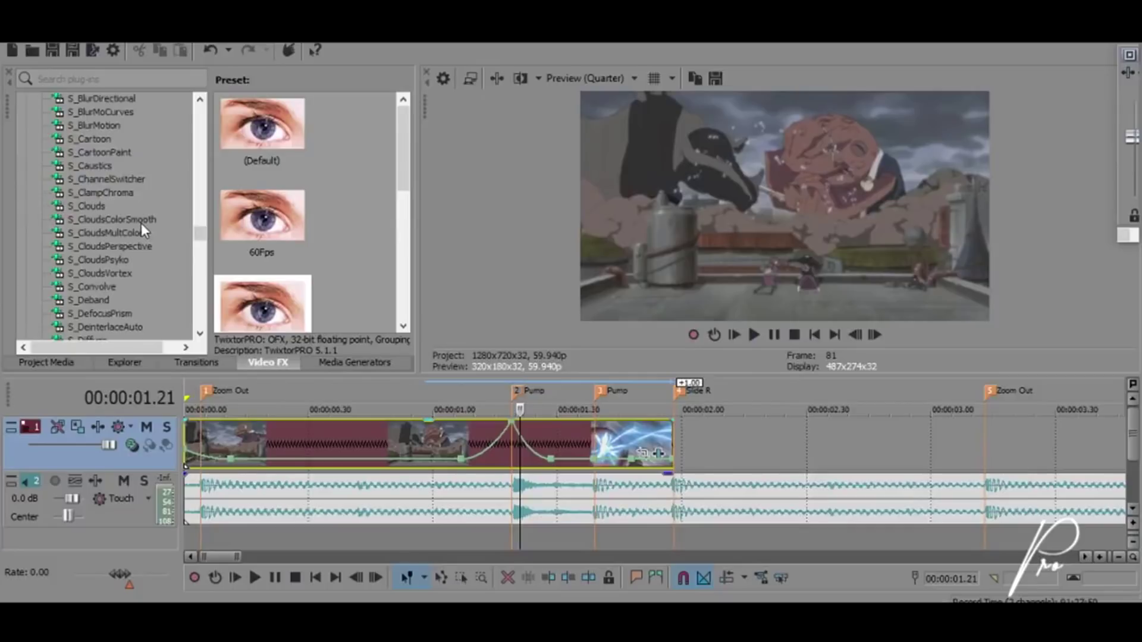
pyautogui.click(102, 112)
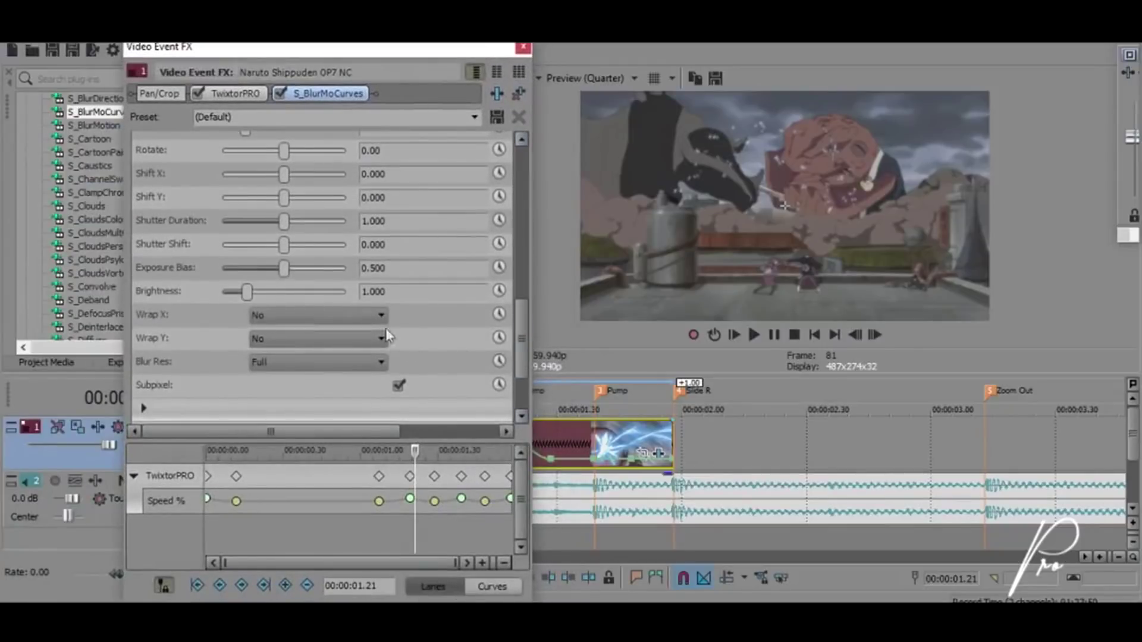
pyautogui.click(381, 315)
pyautogui.click(299, 352)
pyautogui.click(299, 339)
pyautogui.click(278, 377)
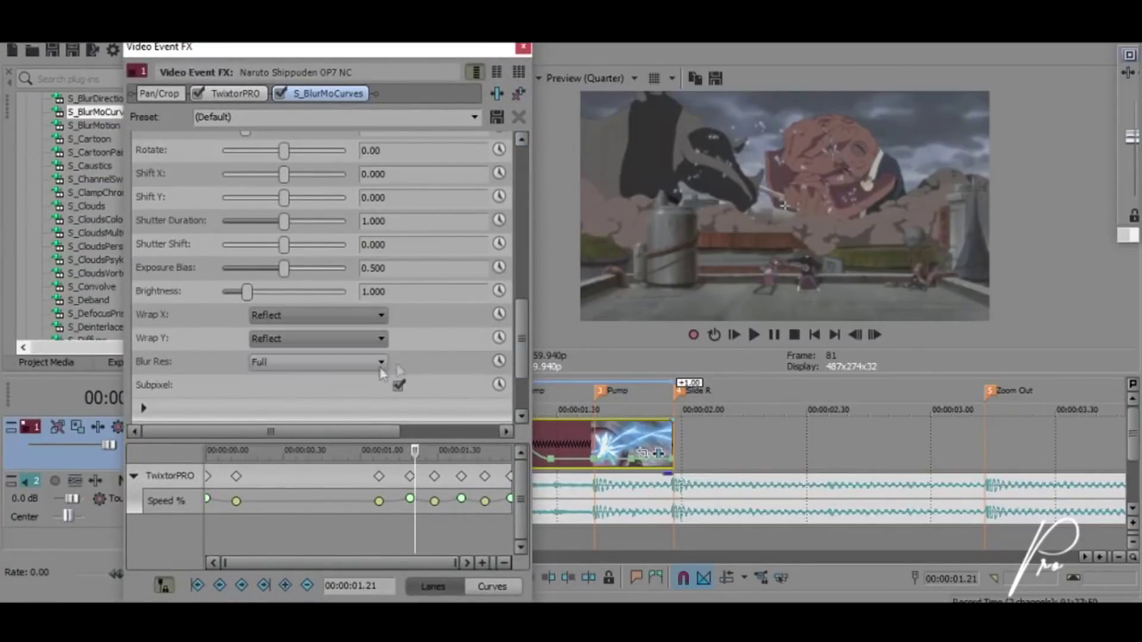
# Step: Animate S_BlurMoCurves Z Dist, setting its first keyframe at 00:00:00.00 to Fast Fade with a value of 0.5
pyautogui.scroll(2, 523, 301)
pyautogui.moveTo(524, 300); pyautogui.dragTo(525, 217)
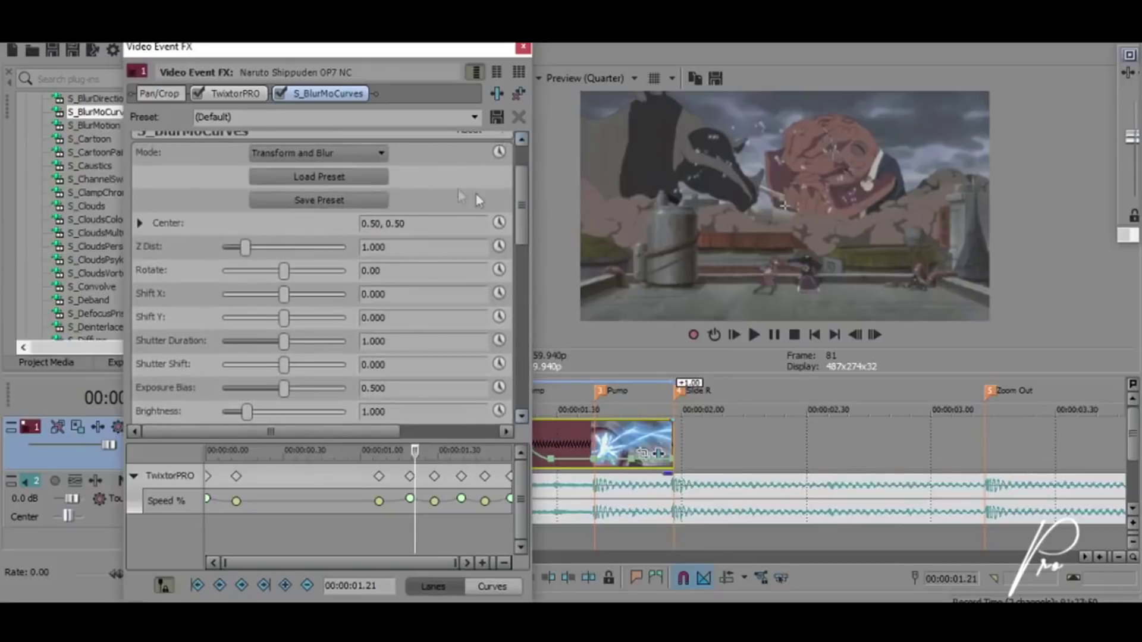
pyautogui.click(499, 246)
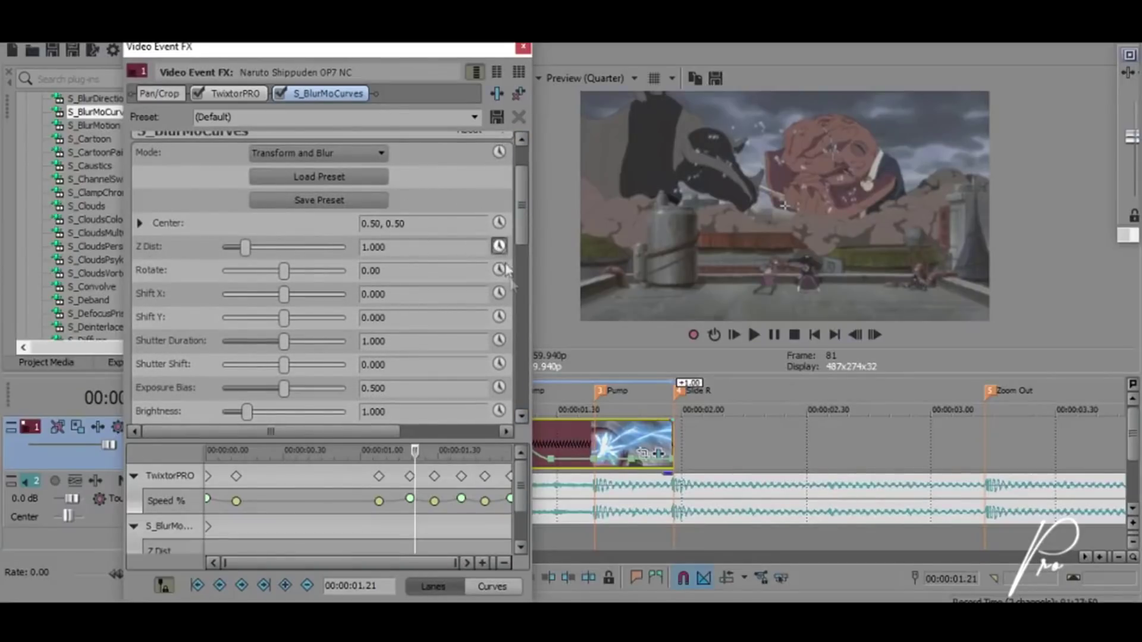
pyautogui.click(521, 547)
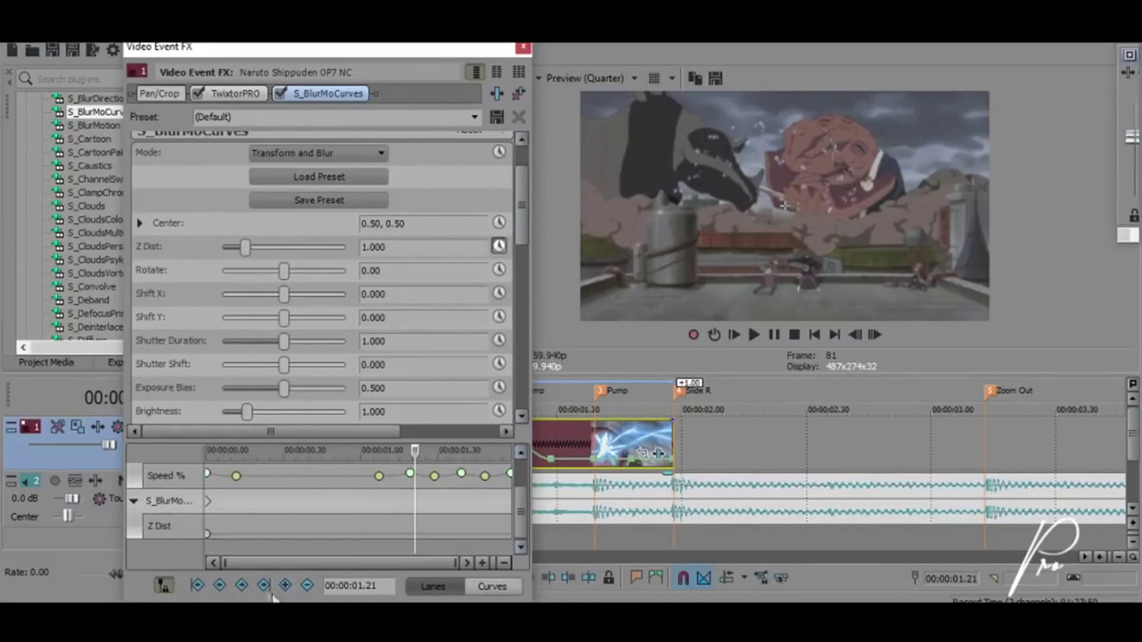
pyautogui.rightClick(205, 535)
pyautogui.click(256, 426)
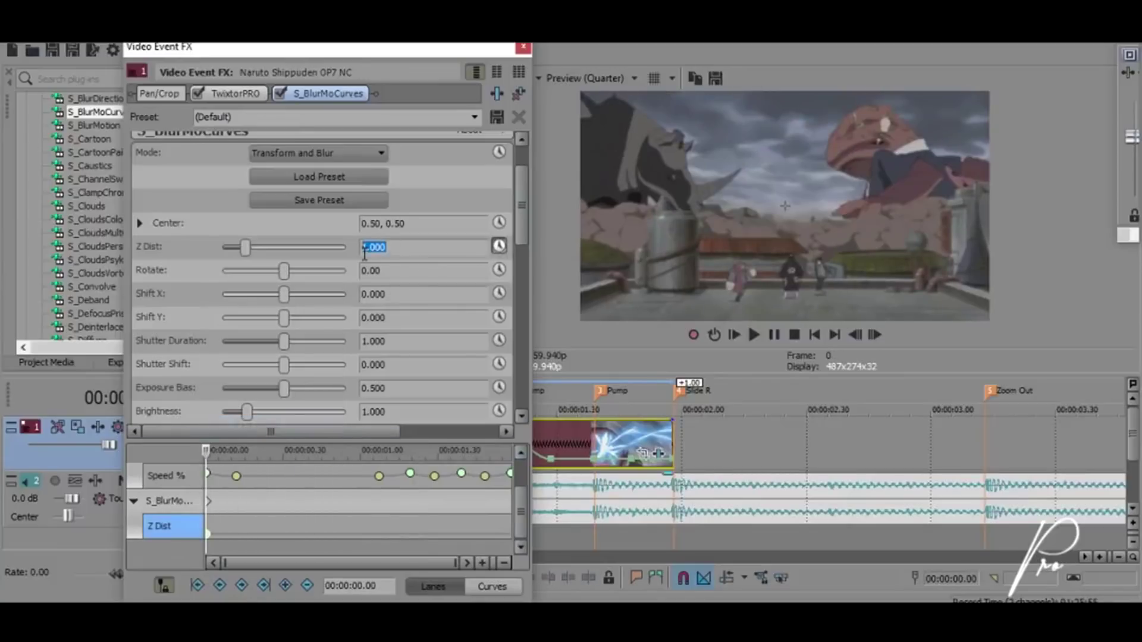
pyautogui.write('0.5')
pyautogui.press('Return')
# Step: Add a Z Dist keyframe at 00:00:00.12 with a value of 1 and set it to Slow Fade
pyautogui.click(879, 336)
pyautogui.click(879, 337)
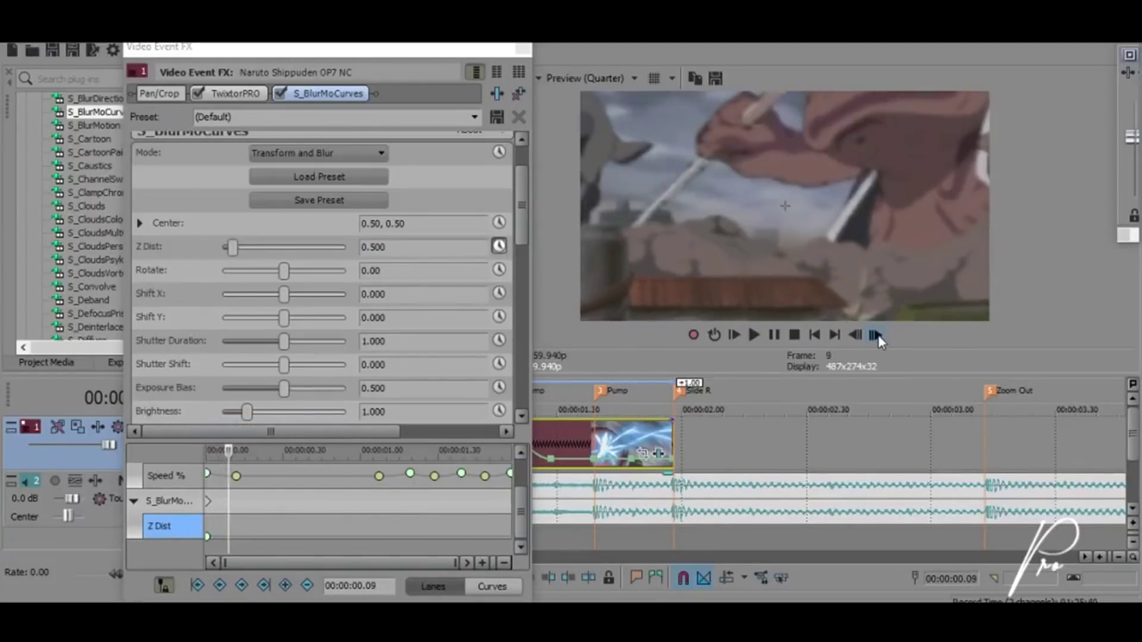
pyautogui.click(879, 336)
pyautogui.click(879, 336)
pyautogui.click(879, 336)
pyautogui.click(428, 255)
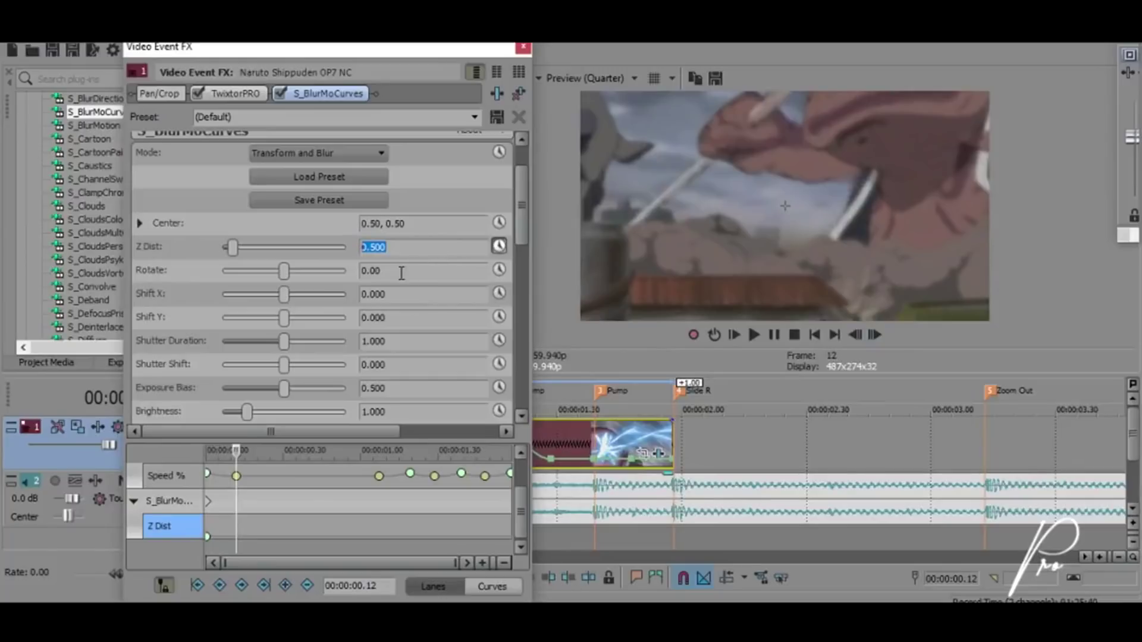
pyautogui.write('1')
pyautogui.press('Return')
pyautogui.rightClick(236, 534)
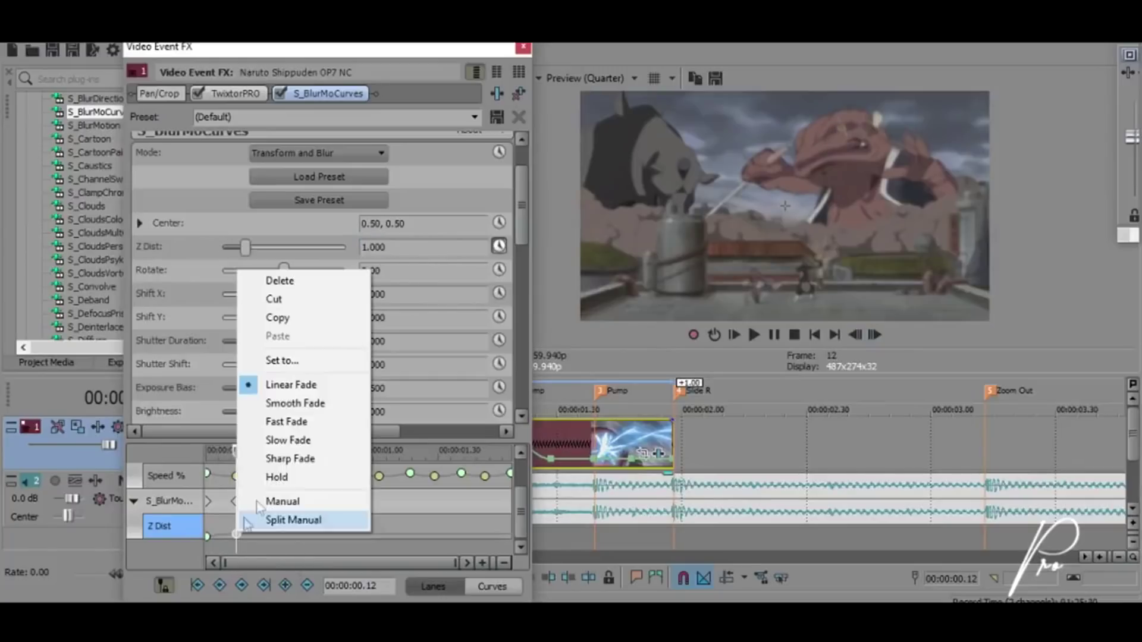
pyautogui.click(298, 442)
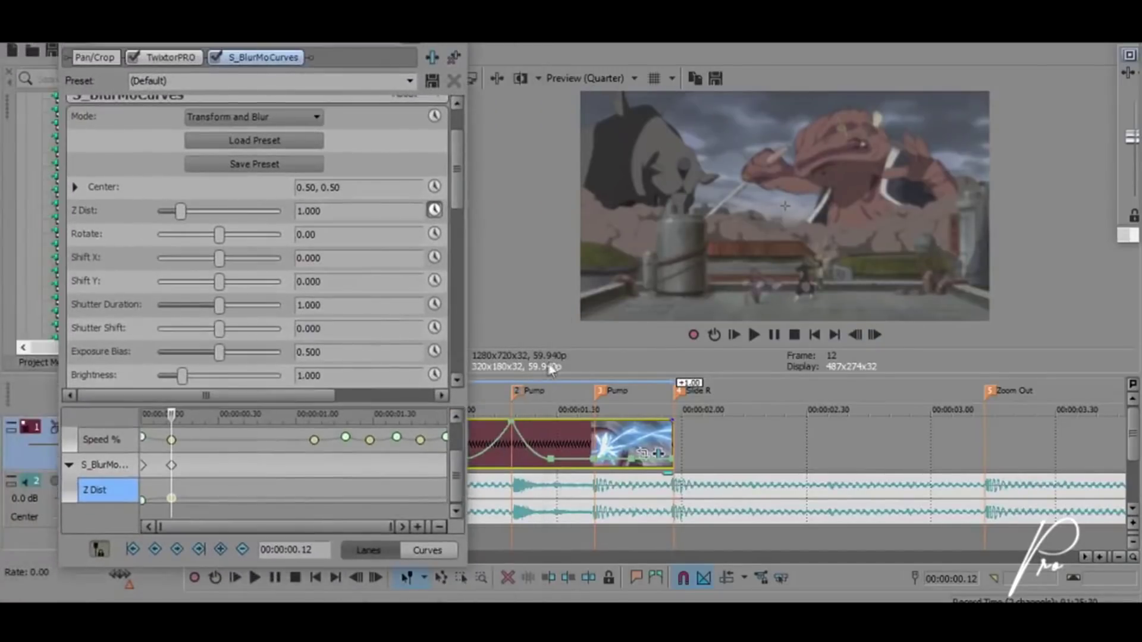
# Step: Add a Z Dist keyframe at marker 2 (00:00:01.19), set it to Fast Fade and give it a value of 0.5
pyautogui.click(520, 392)
pyautogui.click(220, 549)
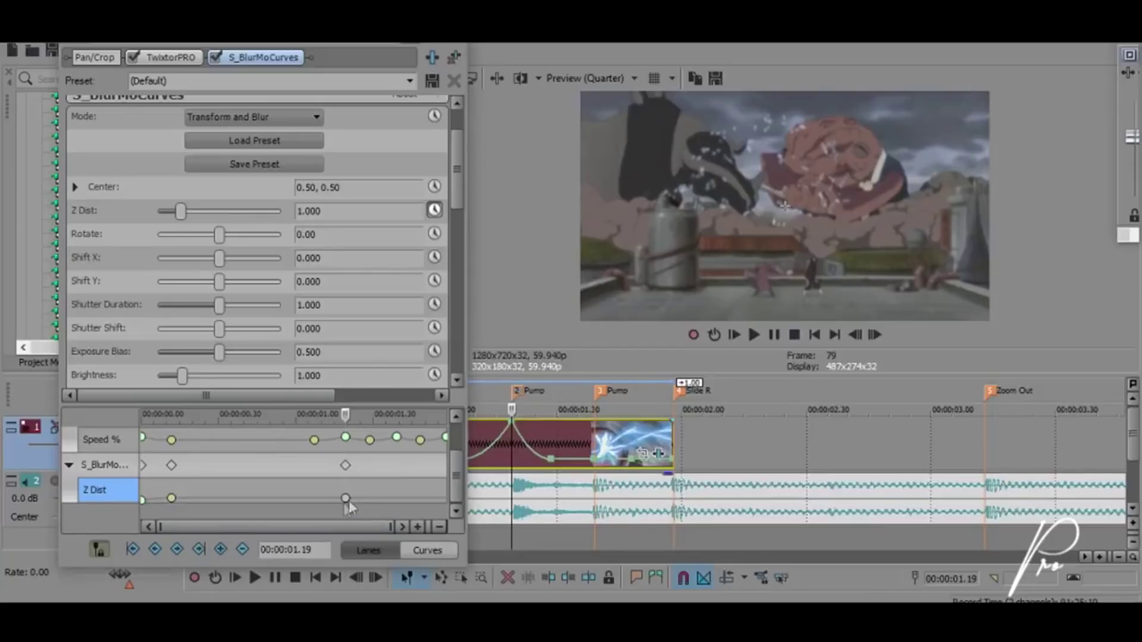
pyautogui.rightClick(347, 499)
pyautogui.click(396, 387)
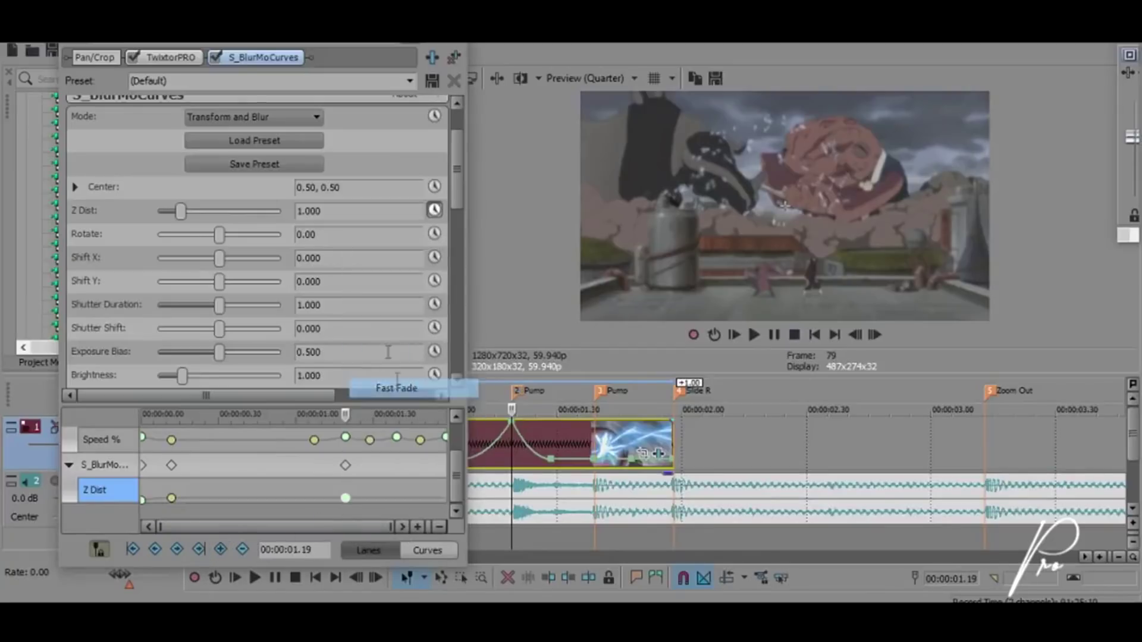
pyautogui.doubleClick(327, 211)
pyautogui.write('0.5')
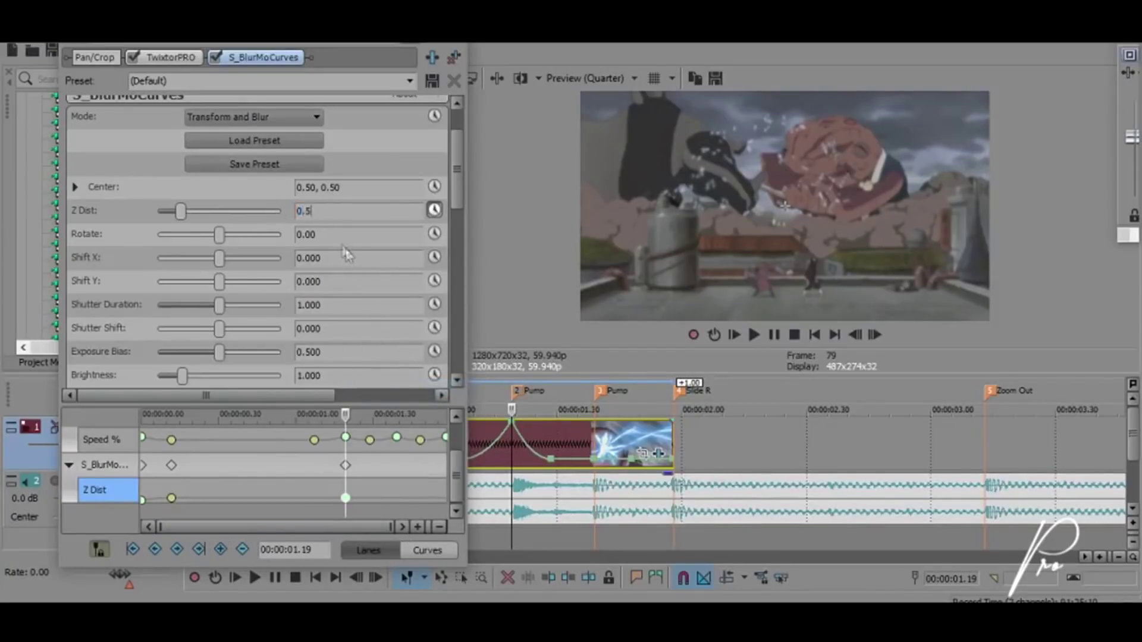
pyautogui.press('Return')
# Step: Add a Slow Fade Z Dist keyframe at 00:00:01.07, in line with the TwixtorPRO speed keyframe, and set its value to 0.9
pyautogui.click(314, 465)
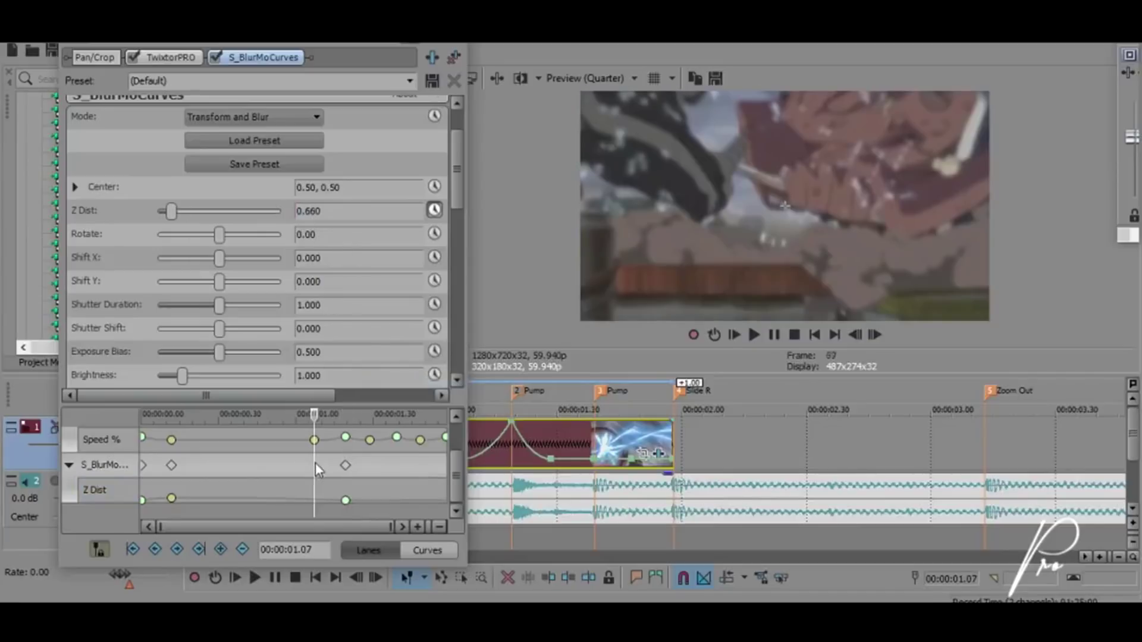
pyautogui.click(220, 549)
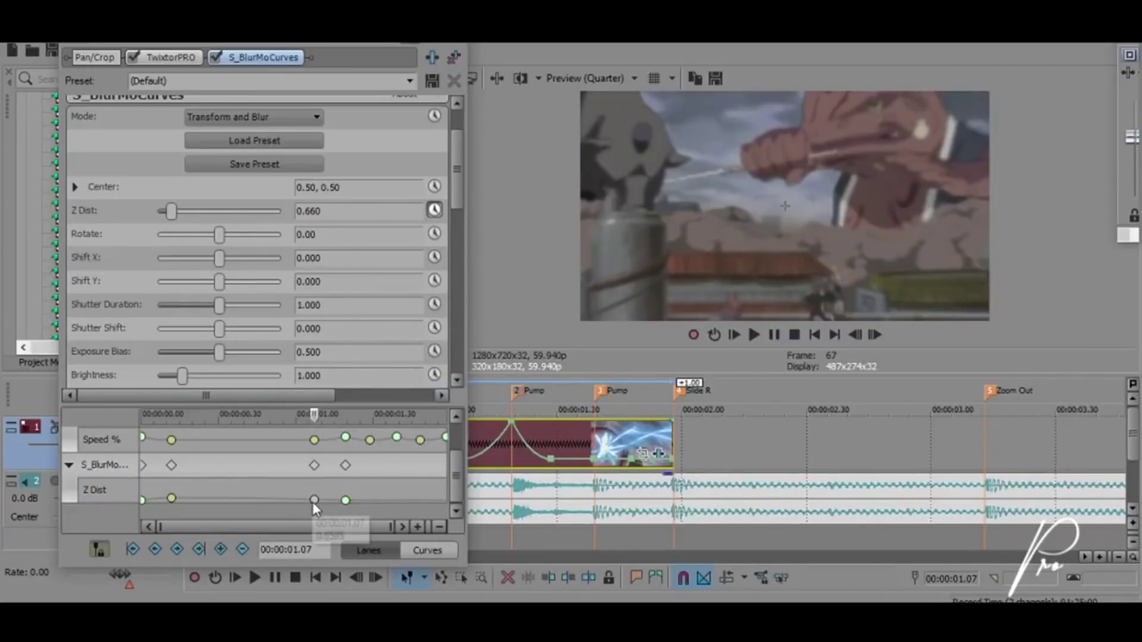
pyautogui.rightClick(314, 501)
pyautogui.click(356, 478)
pyautogui.click(330, 211)
pyautogui.write('0.9')
# Step: Add a Z Dist keyframe at 00:00:01.29 with a value of 1 and set it to Slow Fade
pyautogui.click(369, 459)
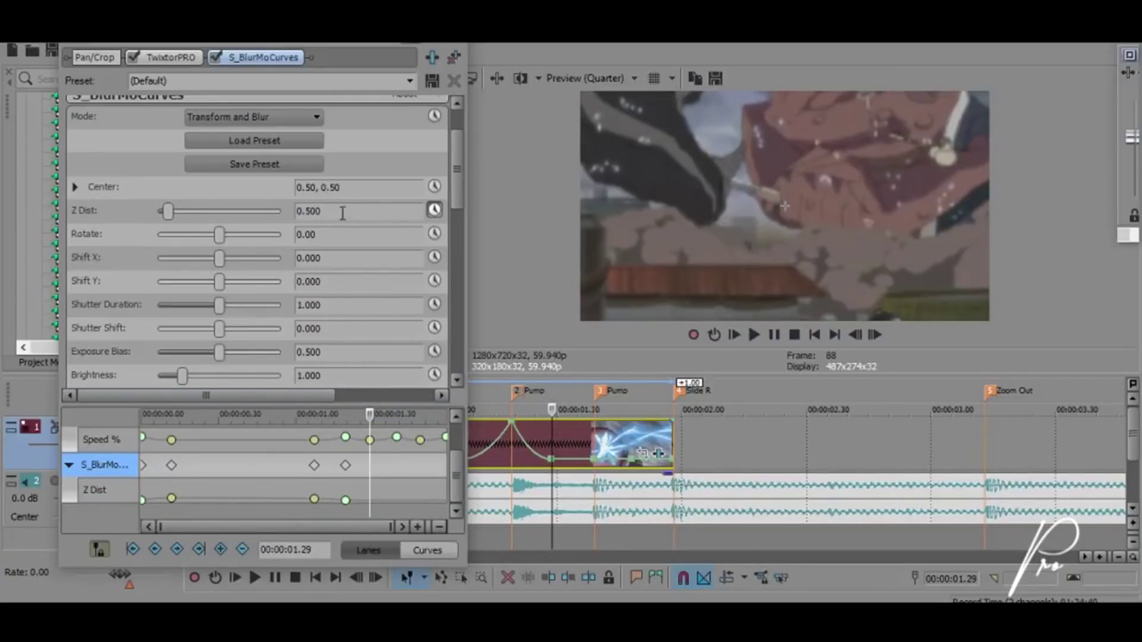
pyautogui.doubleClick(304, 212)
pyautogui.write('1')
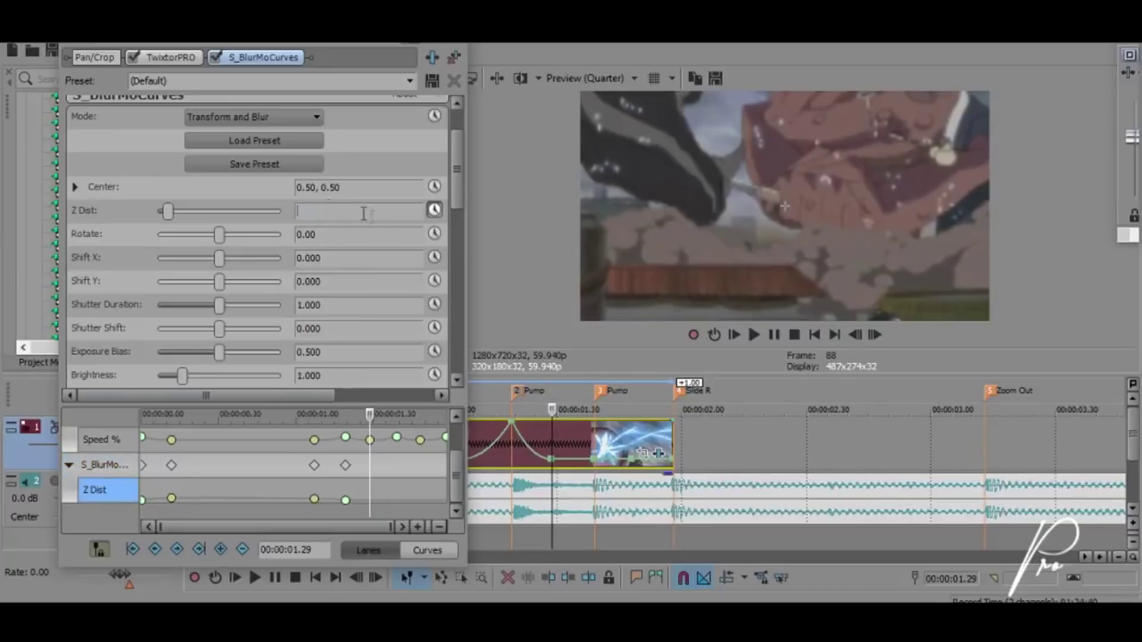
pyautogui.press('Return')
pyautogui.rightClick(369, 498)
pyautogui.click(466, 403)
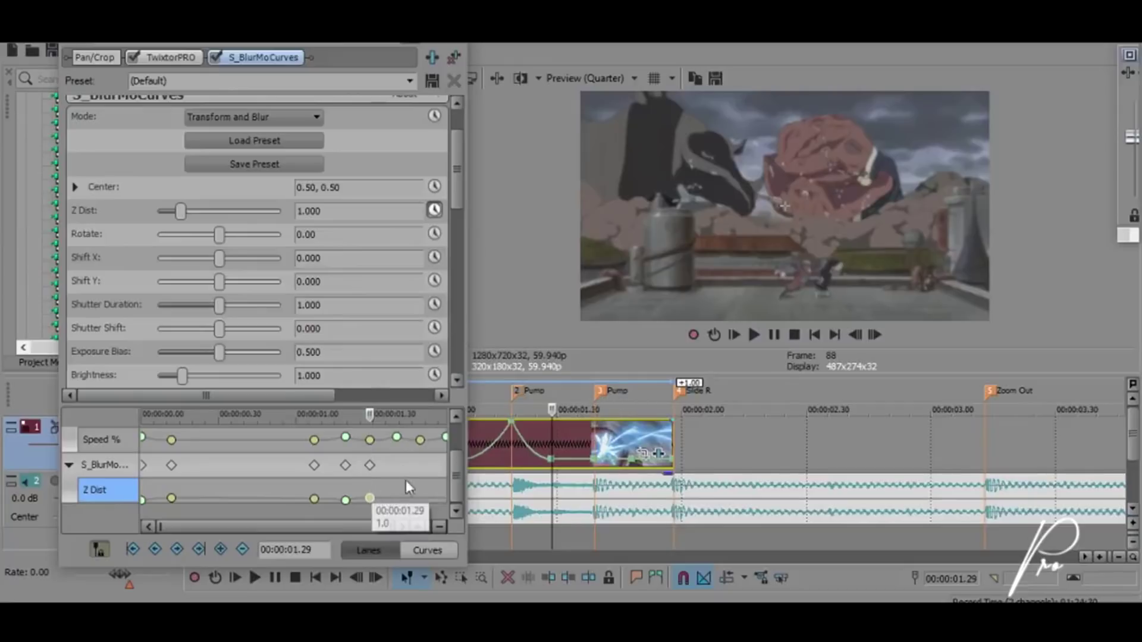
# Step: Animate the S_BlurMoCurves Shift X parameter and add a Slow Fade keyframe for it at 00:00:01.48
pyautogui.moveTo(420, 443)
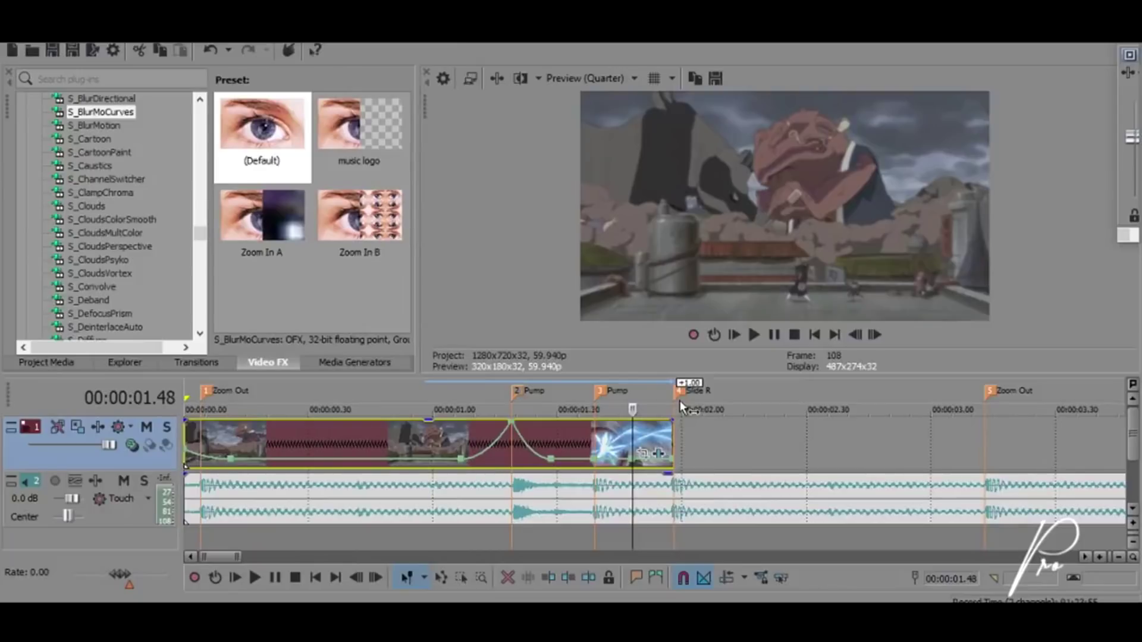
pyautogui.click(658, 457)
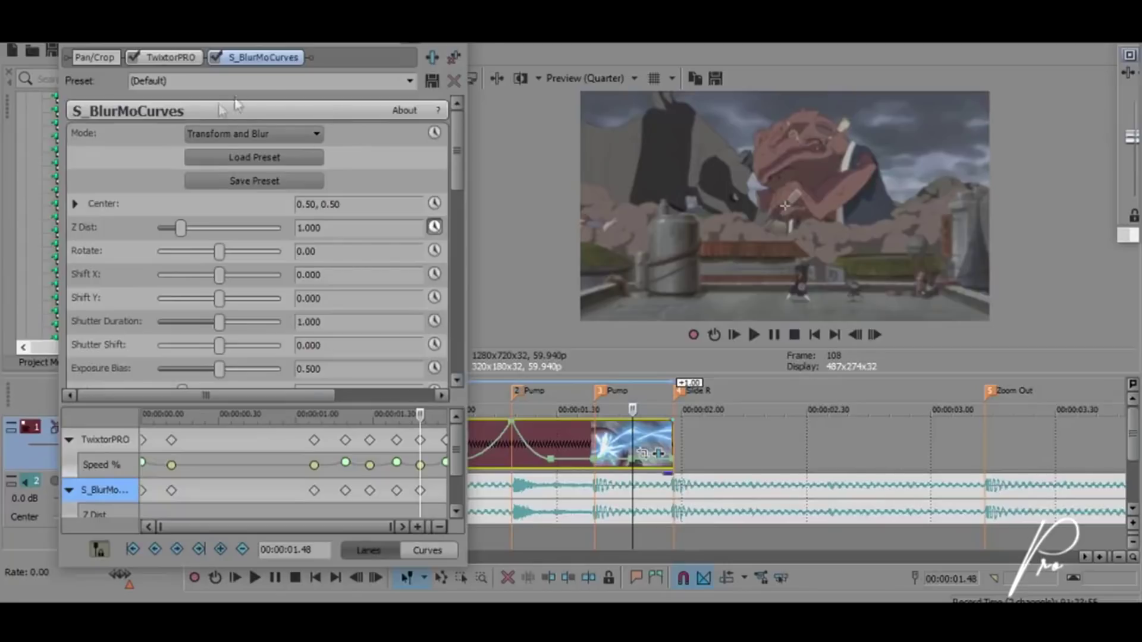
pyautogui.scroll(-3, 459, 154)
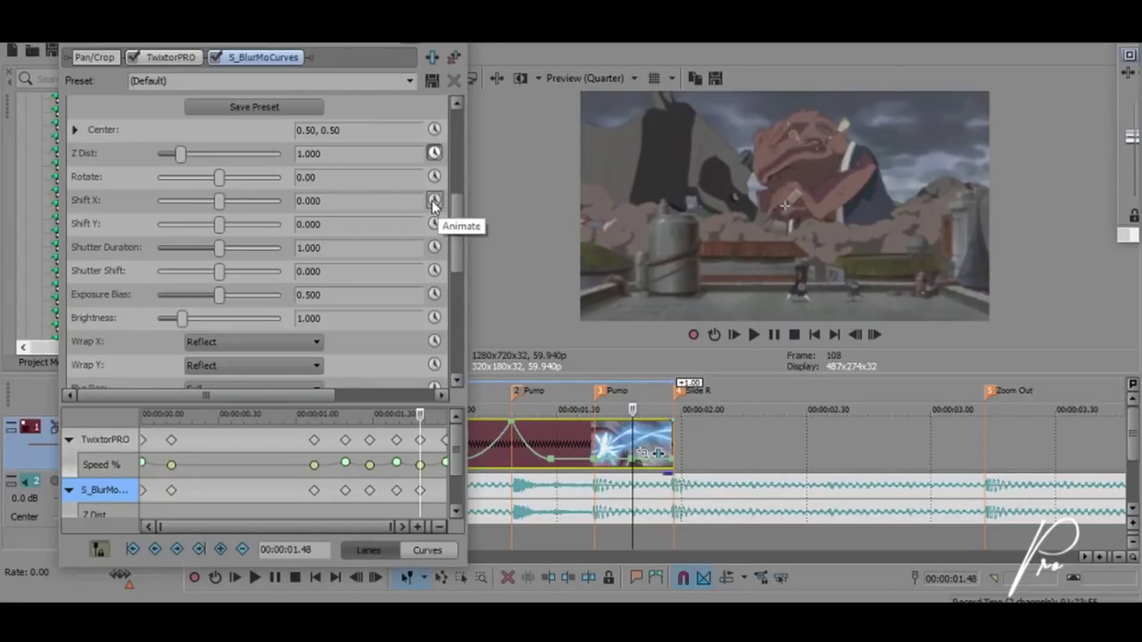
pyautogui.click(433, 200)
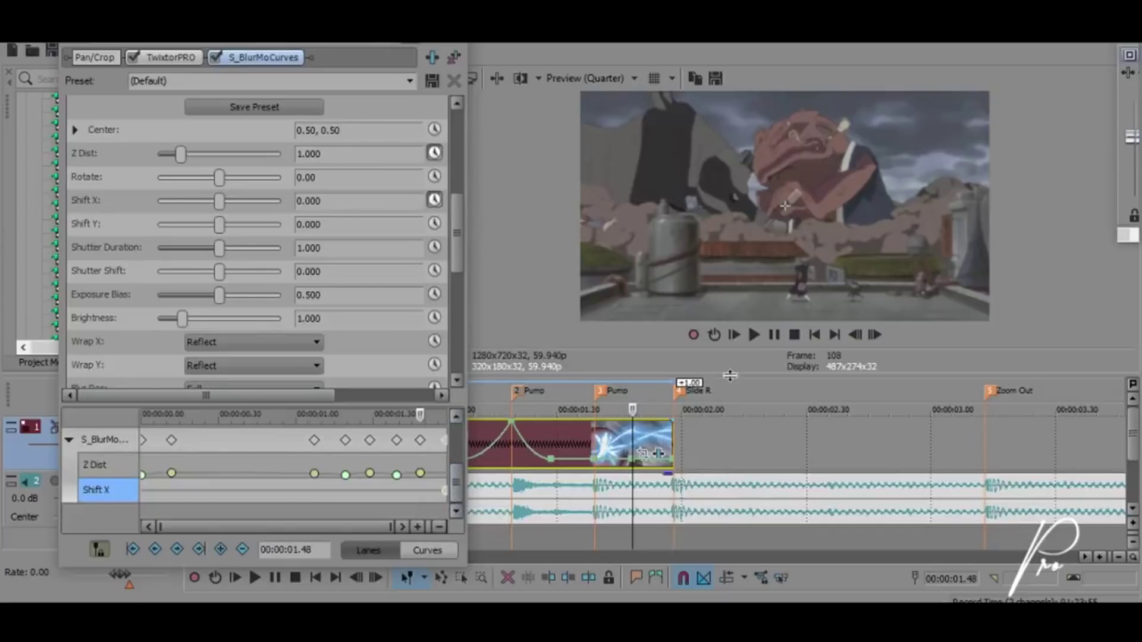
pyautogui.click(338, 156)
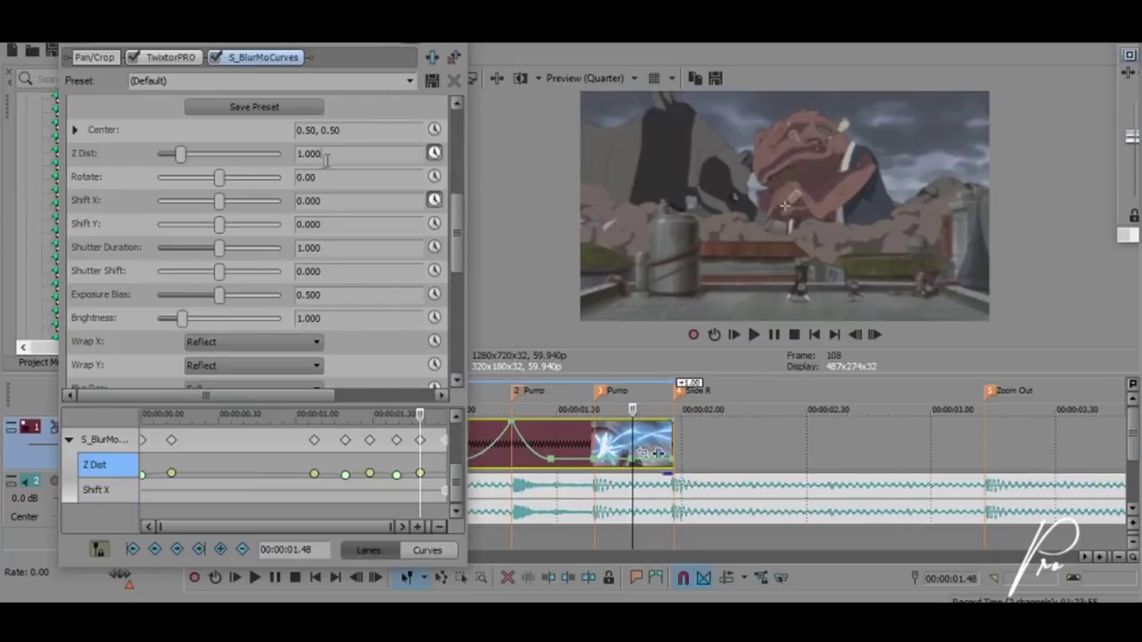
pyautogui.click(221, 550)
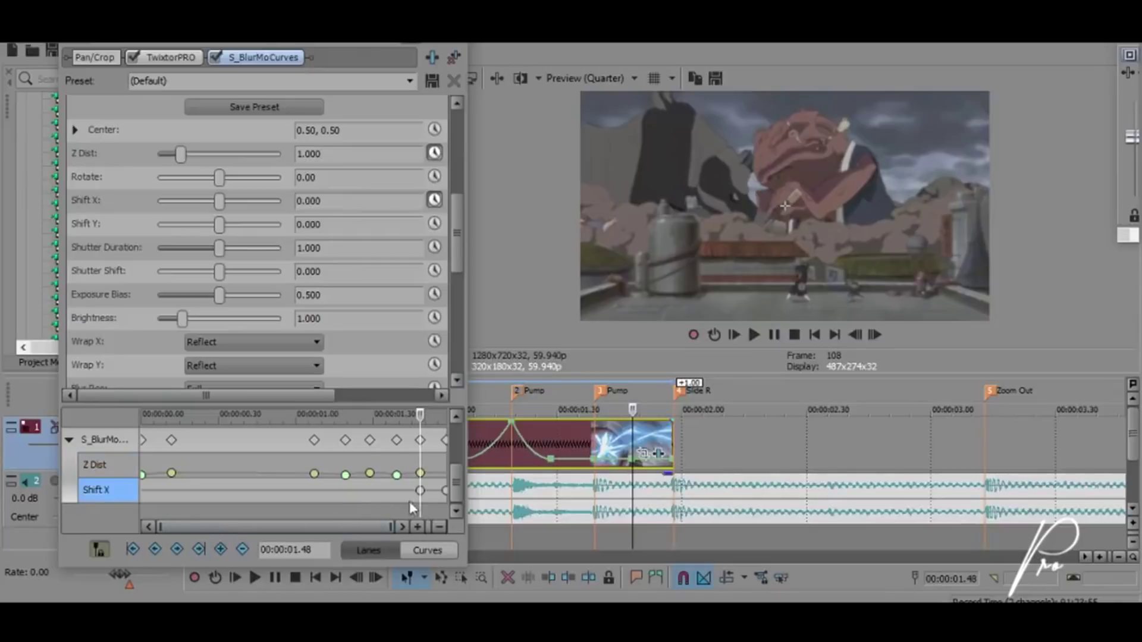
pyautogui.rightClick(420, 490)
pyautogui.click(464, 415)
# Step: Set the Shift X keyframe at 00:00:01.58 to Fast Fade and move the preceding Shift X keyframe slightly earlier
pyautogui.click(446, 491)
pyautogui.rightClick(446, 491)
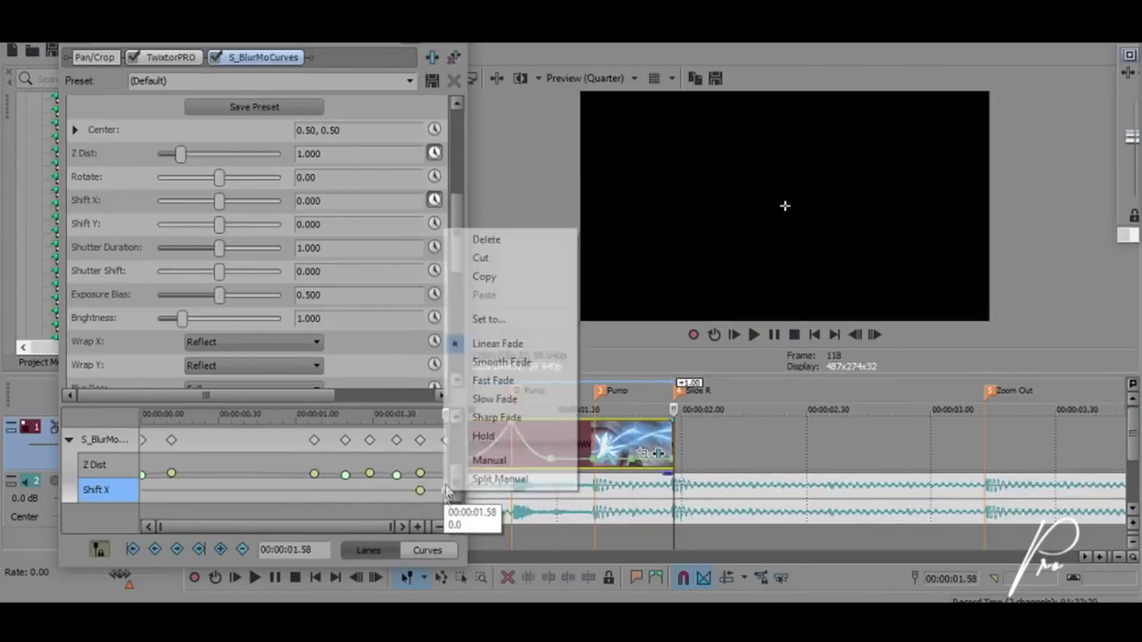
pyautogui.click(493, 381)
pyautogui.moveTo(420, 491); pyautogui.dragTo(415, 490)
# Step: Step frame by frame through the end of the clip to examine the horizontal slide before marker 4
pyautogui.click(874, 335)
pyautogui.click(874, 335)
pyautogui.click(874, 335)
pyautogui.click(874, 335)
pyautogui.click(874, 335)
pyautogui.click(874, 335)
pyautogui.click(874, 335)
pyautogui.click(874, 335)
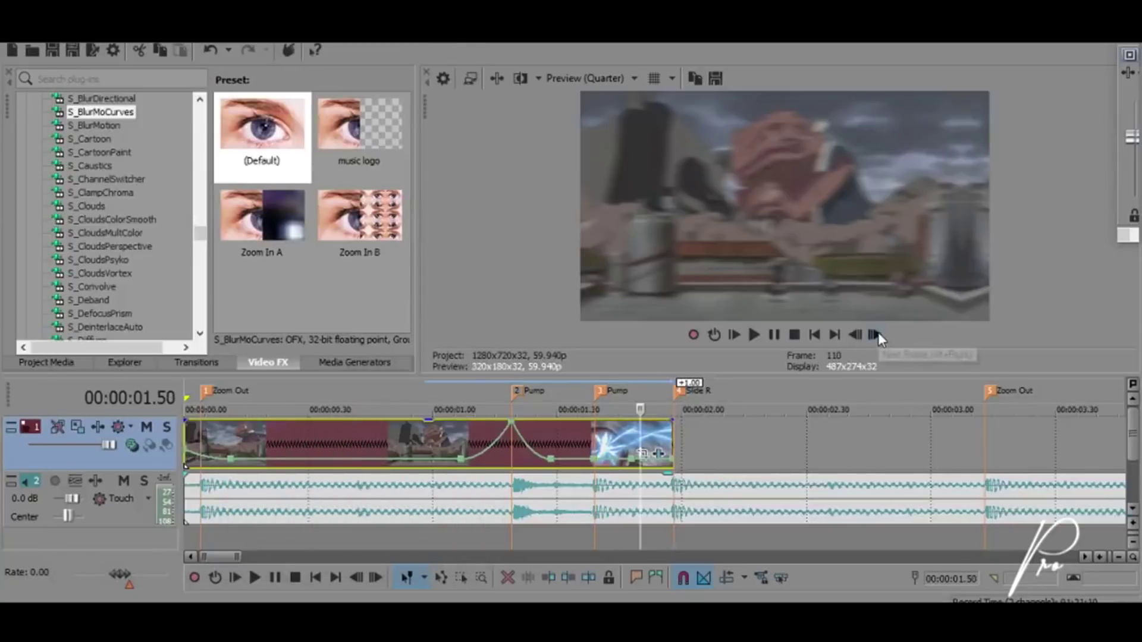
pyautogui.click(874, 335)
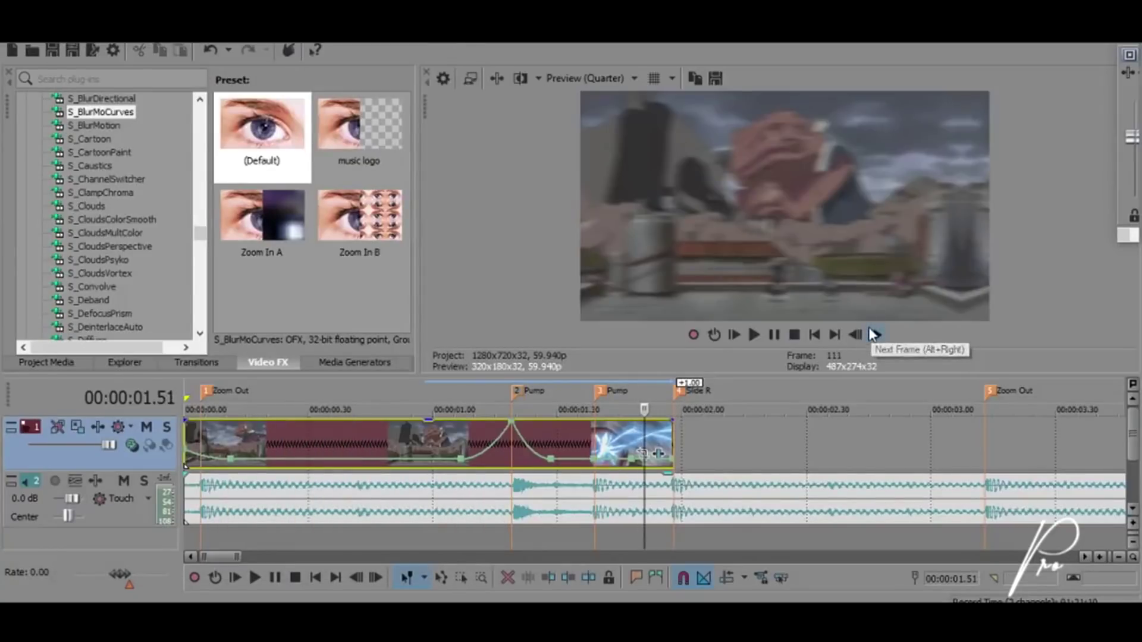
pyautogui.click(874, 335)
pyautogui.click(874, 334)
pyautogui.click(874, 335)
pyautogui.click(874, 335)
pyautogui.click(874, 335)
pyautogui.click(872, 335)
pyautogui.click(872, 335)
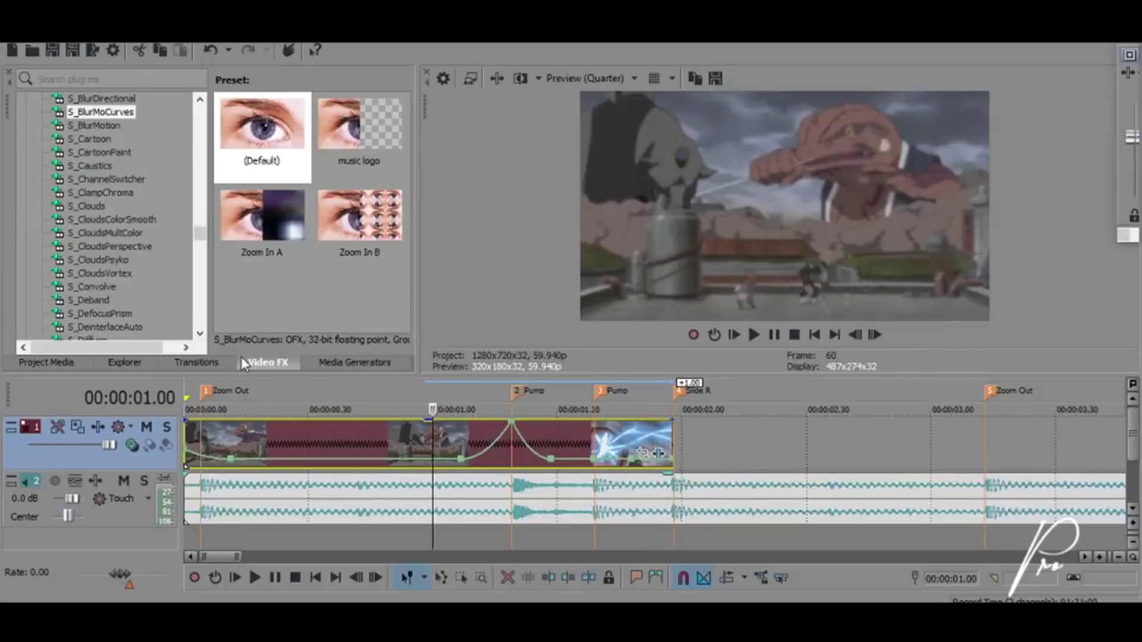
# Step: Apply S_Shake with the Badass shake preset to the clip and animate Amplitude with a value of 2 at 00:00:00.00
pyautogui.moveTo(198, 273); pyautogui.dragTo(198, 270)
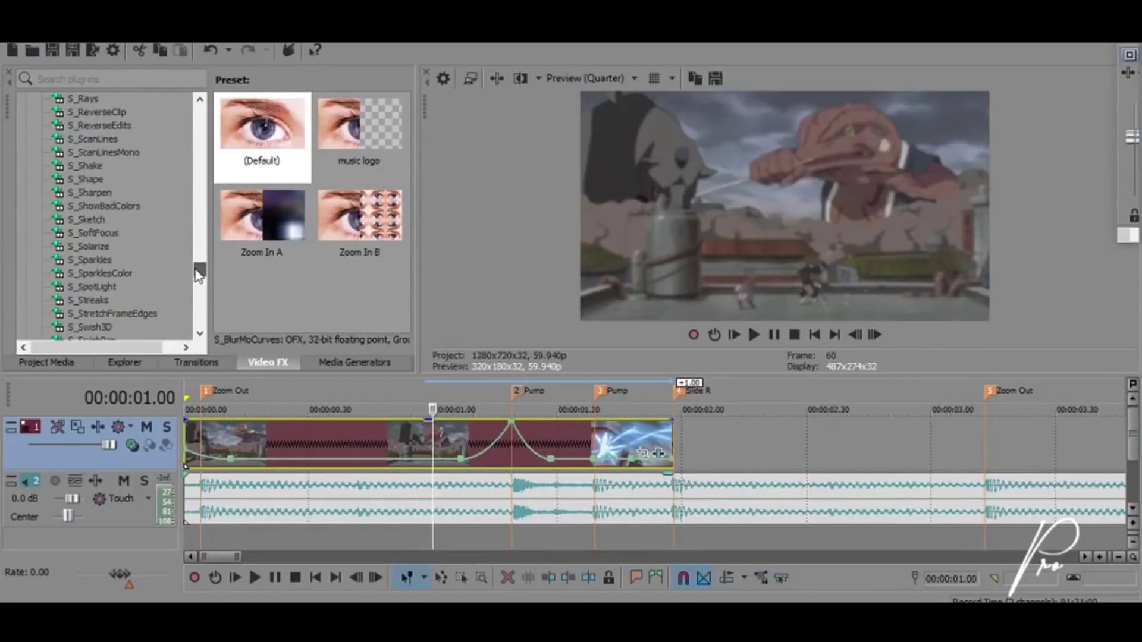
pyautogui.moveTo(93, 171); pyautogui.dragTo(298, 433)
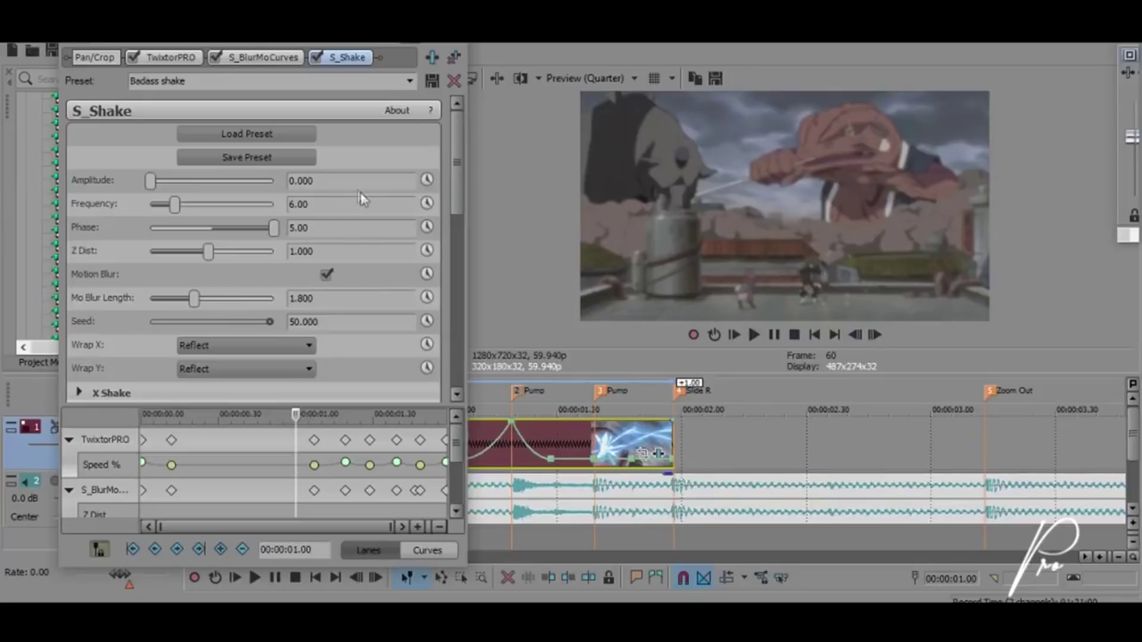
pyautogui.click(427, 179)
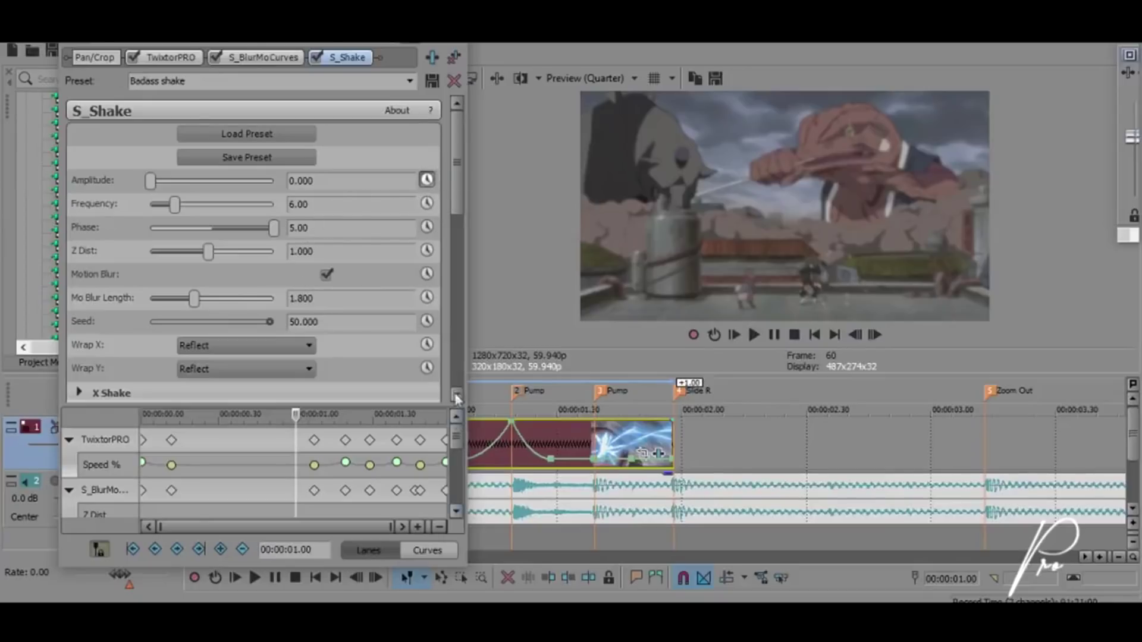
pyautogui.click(427, 180)
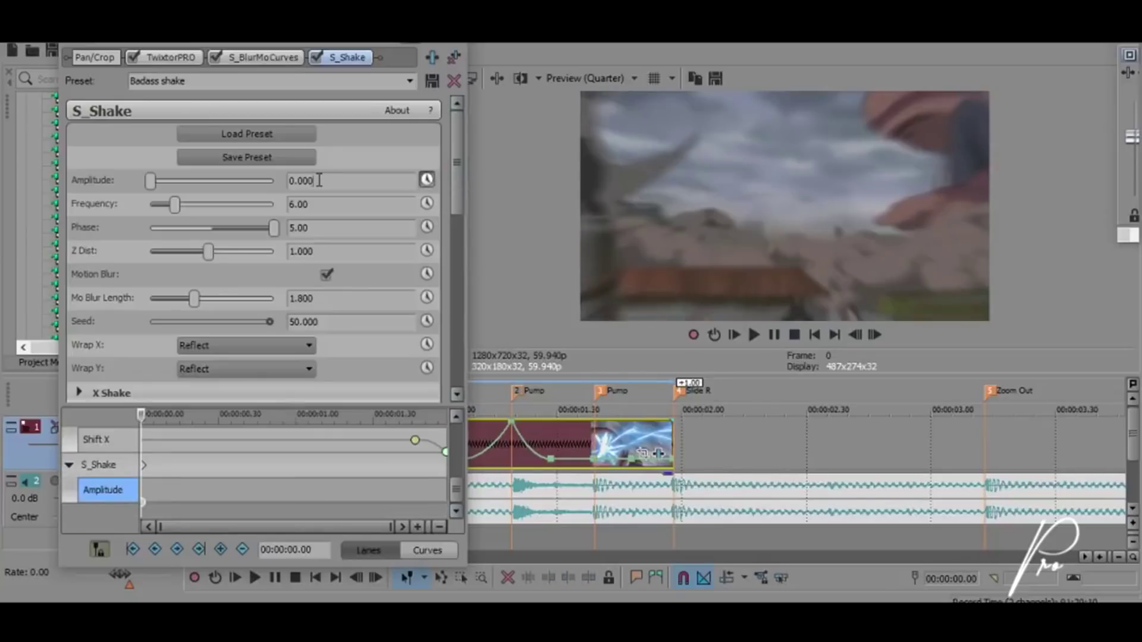
pyautogui.write('2')
pyautogui.press('Return')
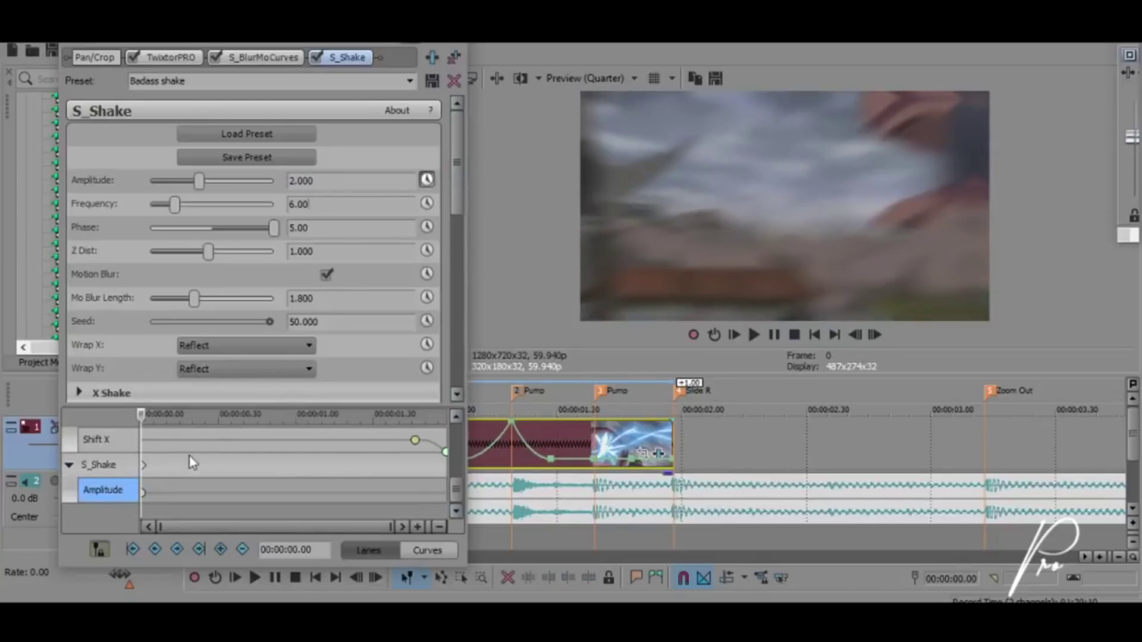
# Step: Add an S_Shake Amplitude keyframe at 00:00:00.12 with a value of 0 and a Slow Fade
pyautogui.click(182, 463)
pyautogui.click(344, 177)
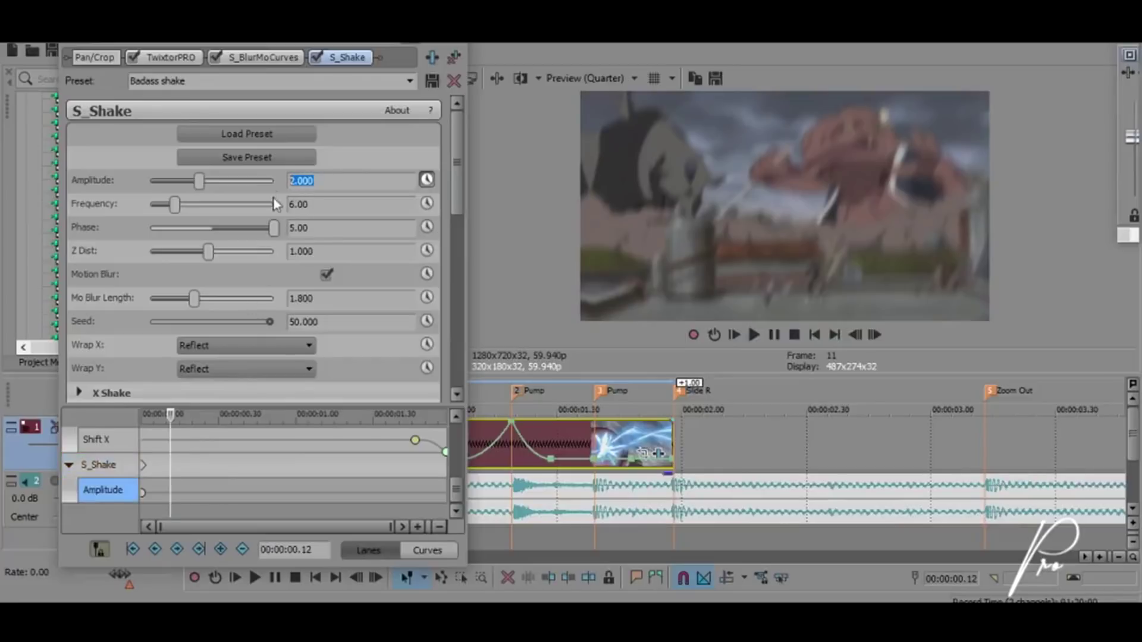
pyautogui.press('Return')
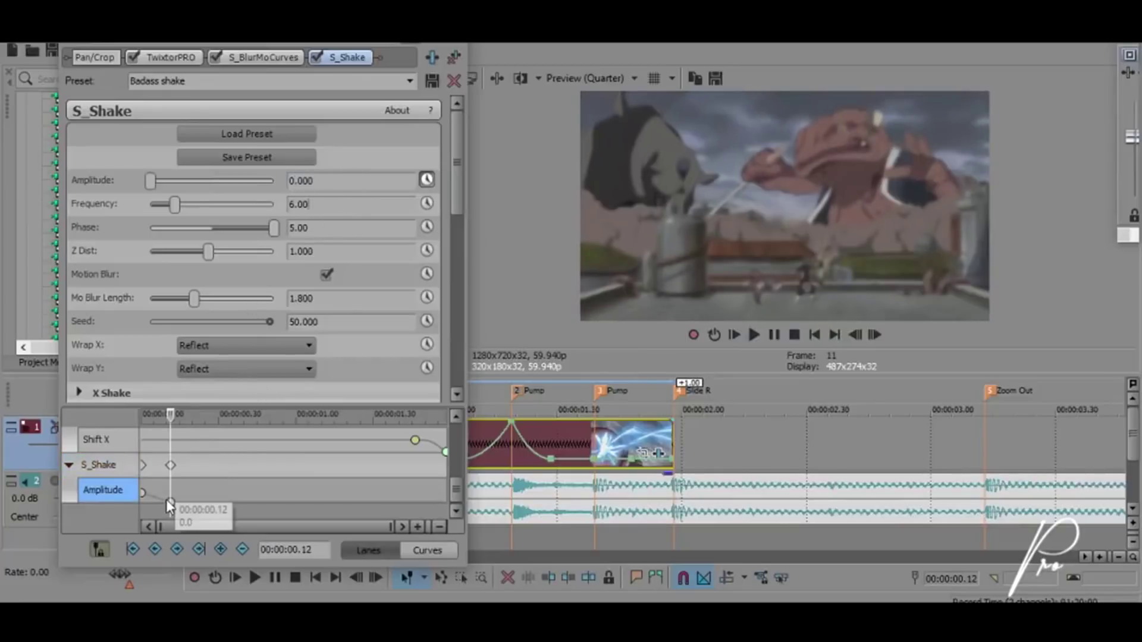
pyautogui.click(166, 500)
pyautogui.click(170, 502)
# Step: Step frame by frame from the clip's start to examine how the shake dies out, and close the effects window
pyautogui.click(143, 470)
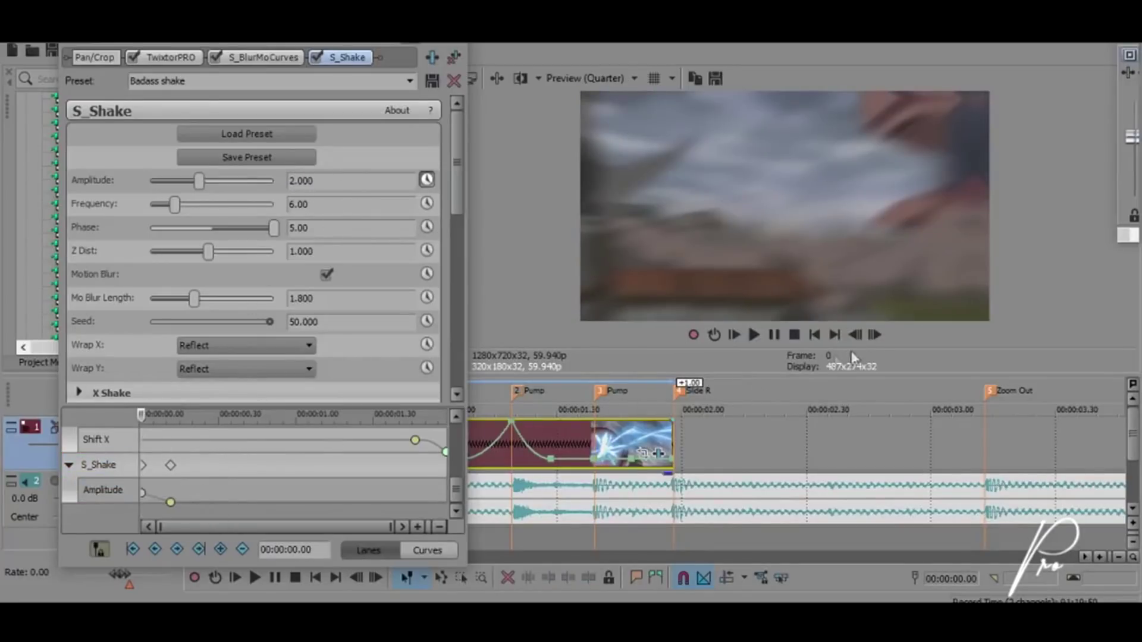
pyautogui.click(874, 335)
pyautogui.click(874, 335)
pyautogui.click(875, 335)
pyautogui.click(874, 335)
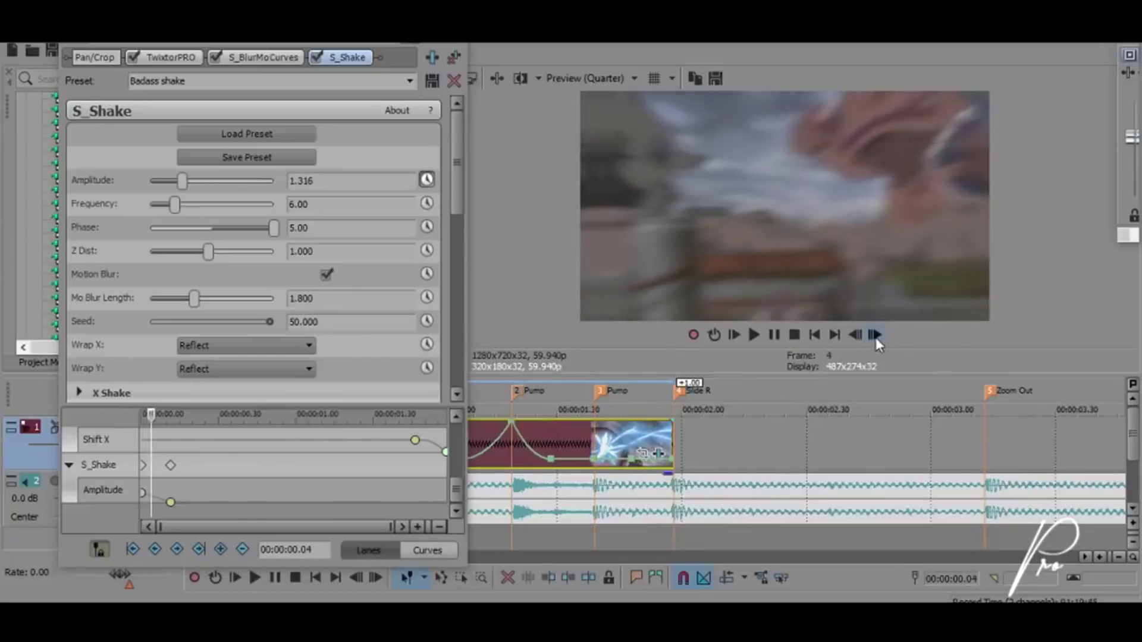
pyautogui.click(874, 335)
pyautogui.click(874, 335)
pyautogui.click(874, 335)
pyautogui.click(874, 334)
pyautogui.click(875, 335)
pyautogui.click(874, 334)
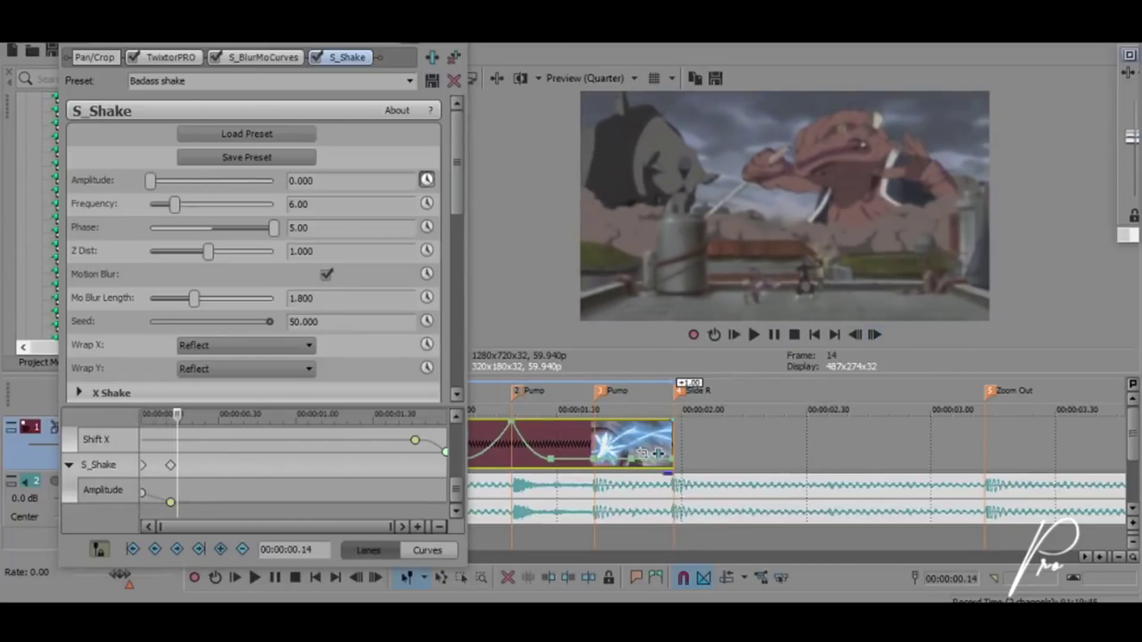
pyautogui.click(454, 37)
# Step: Examine the frames before marker 2 and the slide leading up to marker 4 at the end of the clip
pyautogui.click(481, 390)
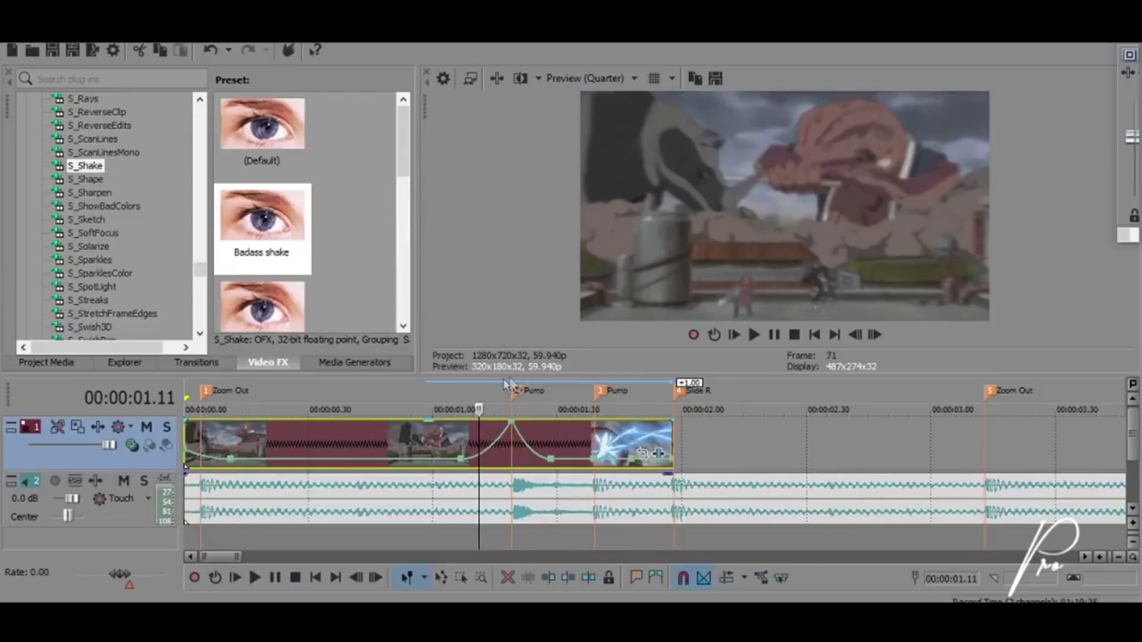
pyautogui.click(650, 394)
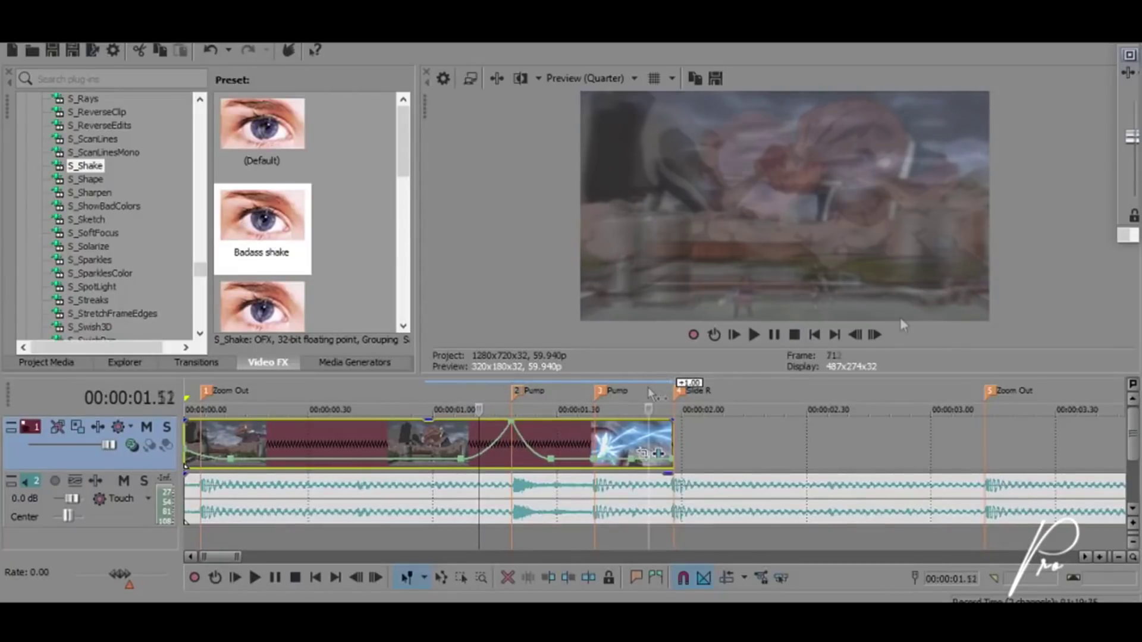
pyautogui.click(878, 332)
pyautogui.click(878, 332)
pyautogui.click(878, 331)
pyautogui.click(878, 331)
pyautogui.click(878, 332)
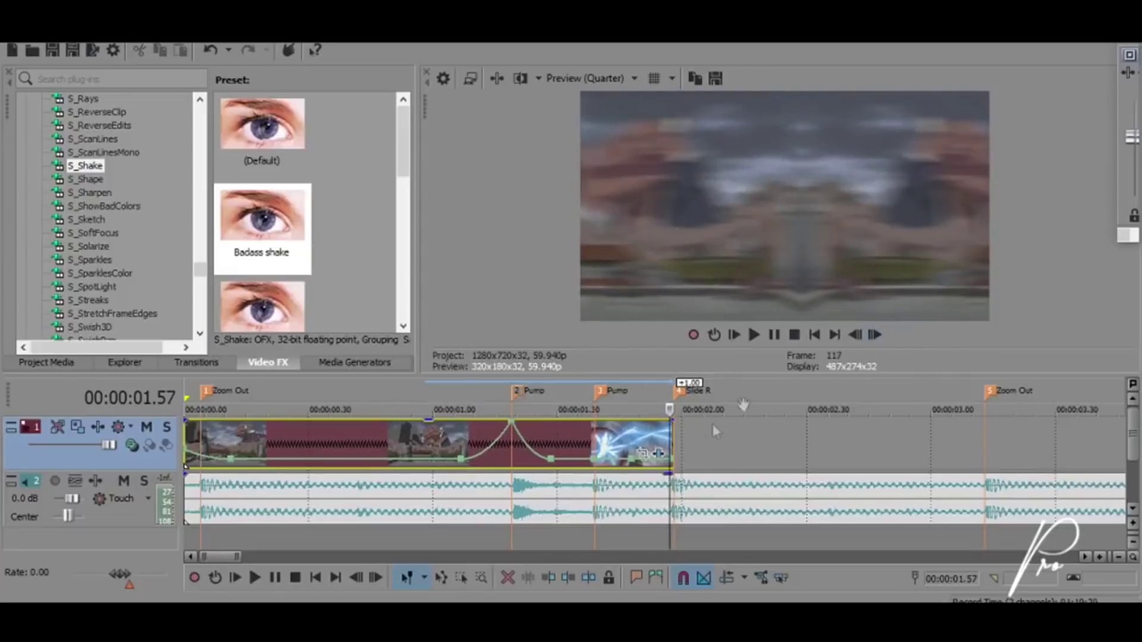
# Step: Open the clip's effects and add an S_Shake Amplitude keyframe of 2 at marker 2, 00:00:01.19
pyautogui.click(659, 453)
pyautogui.scroll(2, 434, 466)
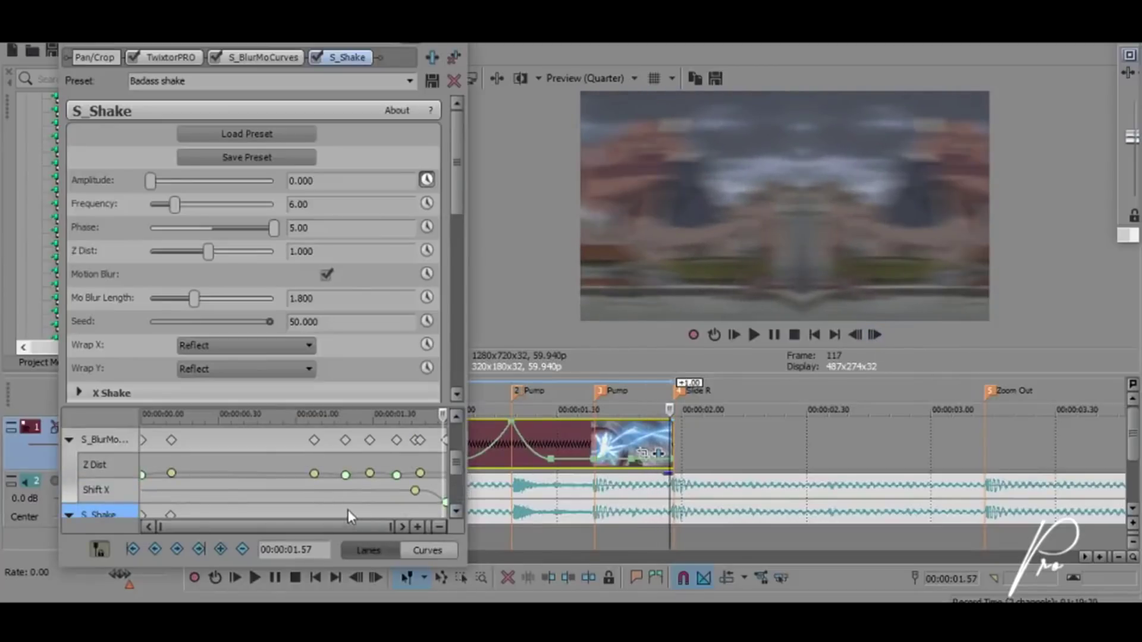
pyautogui.click(348, 509)
pyautogui.doubleClick(321, 181)
pyautogui.write('2')
pyautogui.press('Return')
# Step: Add an S_Shake Amplitude keyframe of 0 at 00:00:01.07 and give it a Slow Fade
pyautogui.scroll(-1, 455, 470)
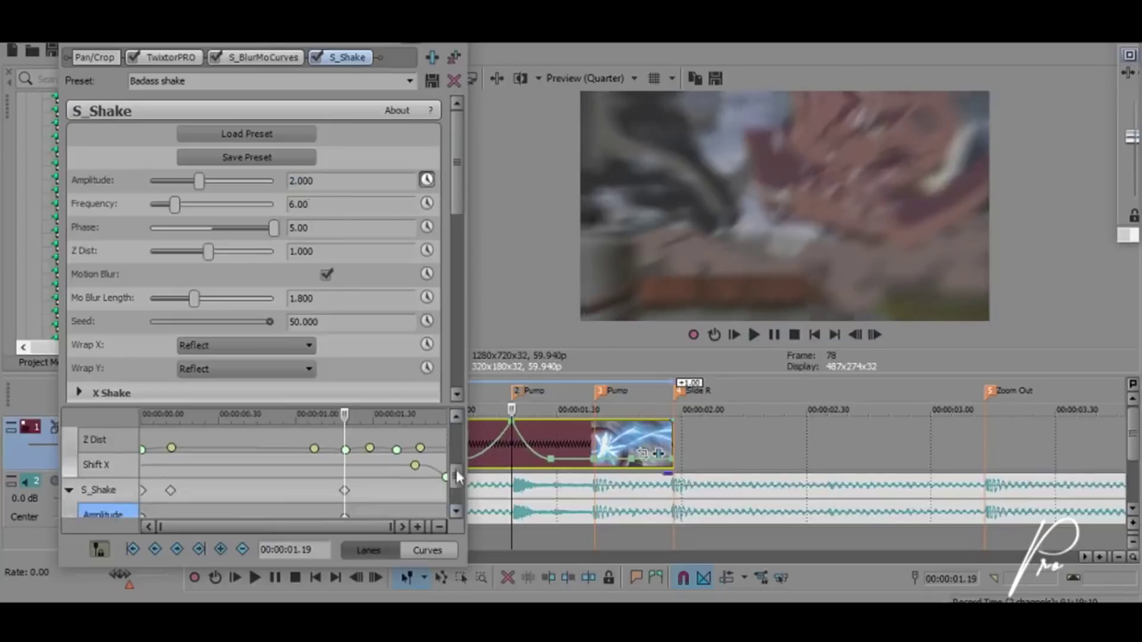
pyautogui.scroll(-1, 456, 470)
pyautogui.click(308, 466)
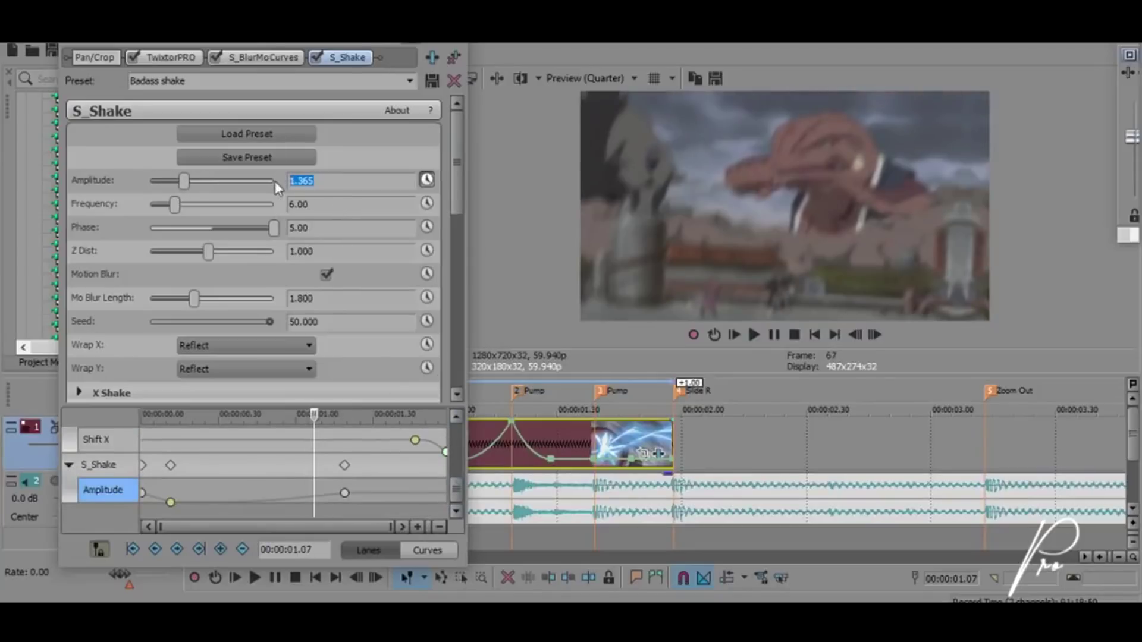
pyautogui.write('0')
pyautogui.press('Return')
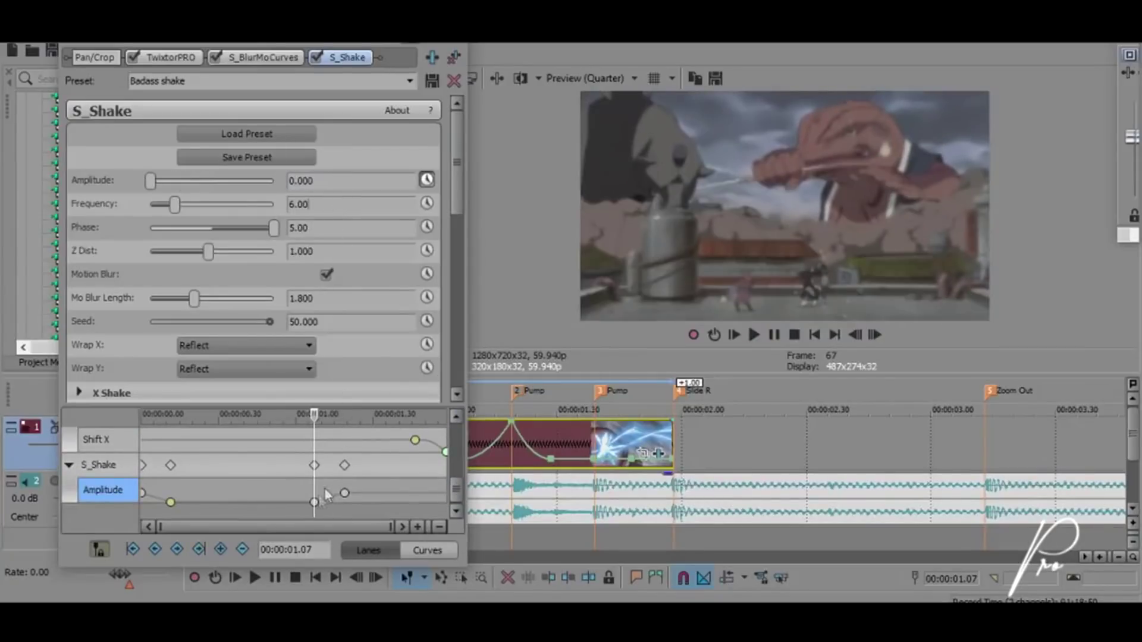
pyautogui.click(312, 502)
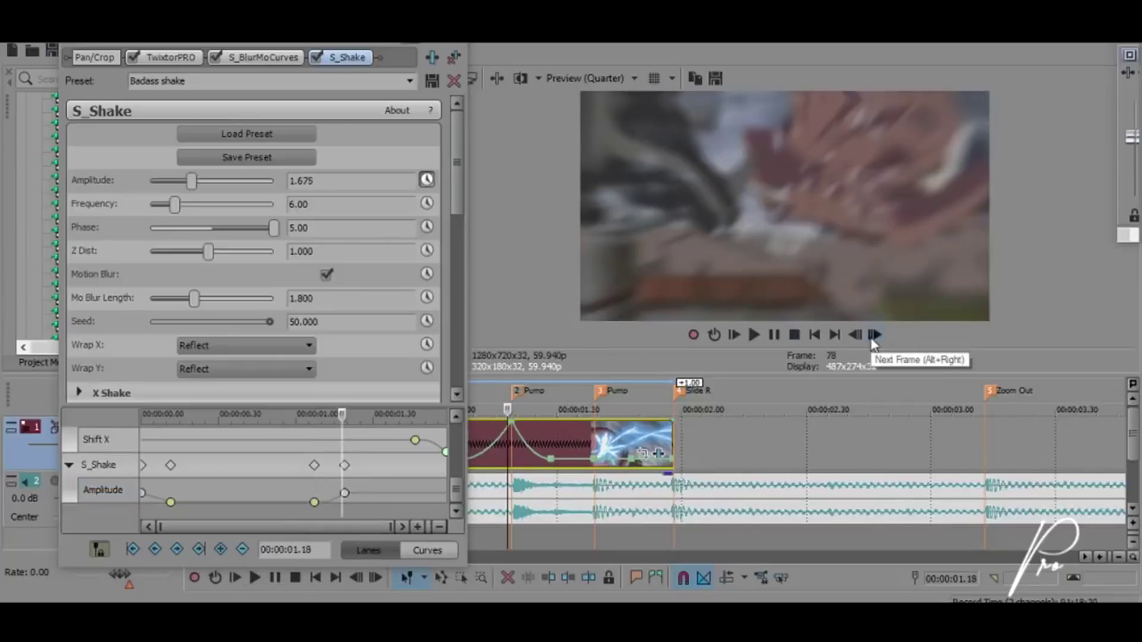
# Step: Add an S_Shake Amplitude keyframe at 00:00:01.31 with a value of 0
pyautogui.click(871, 337)
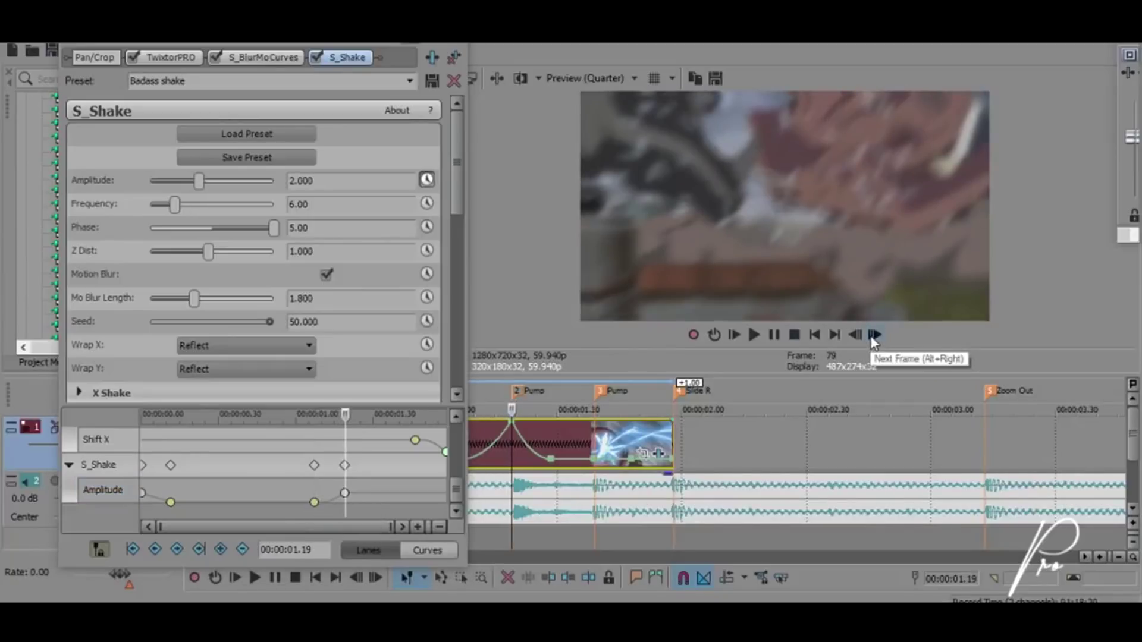
pyautogui.hotkey('ctrl', 'Right')
pyautogui.click(277, 181)
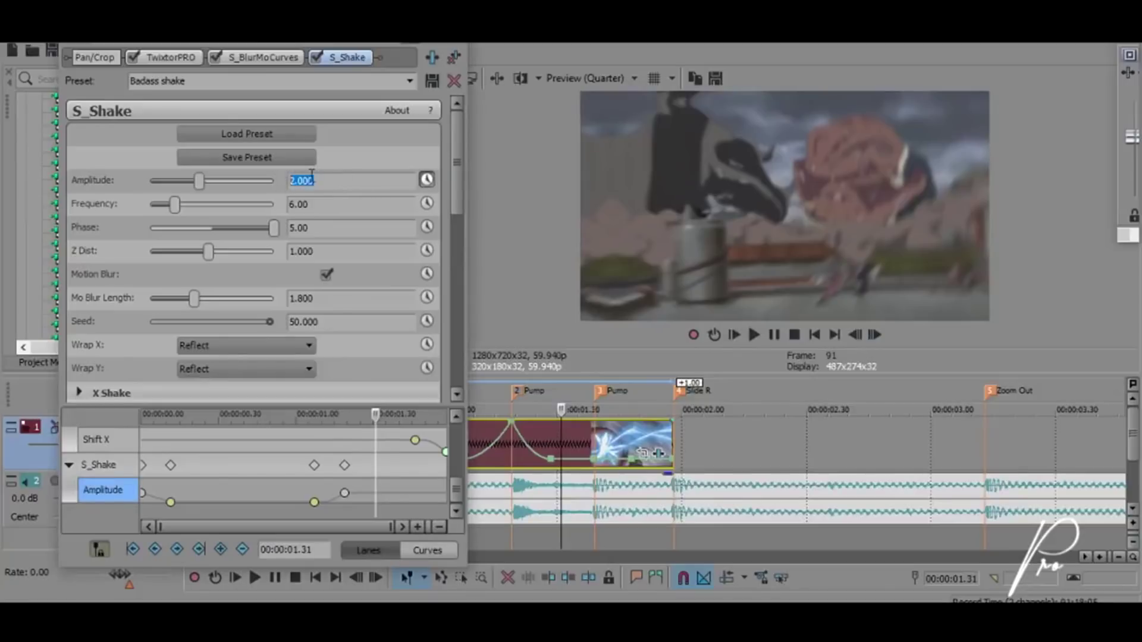
pyautogui.press('Return')
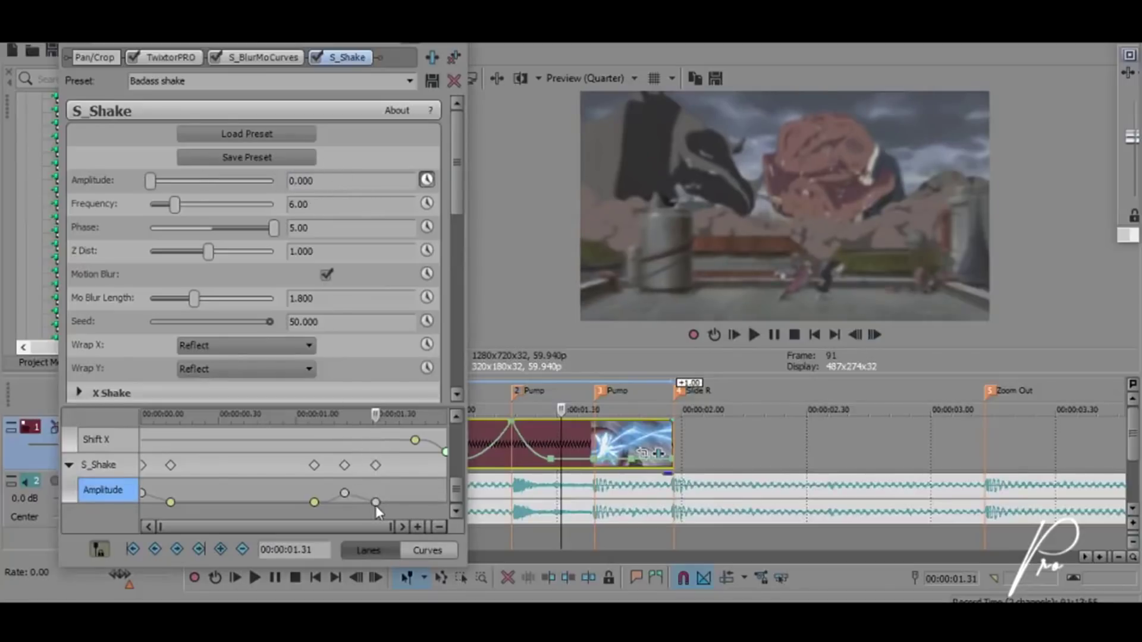
pyautogui.moveTo(376, 504)
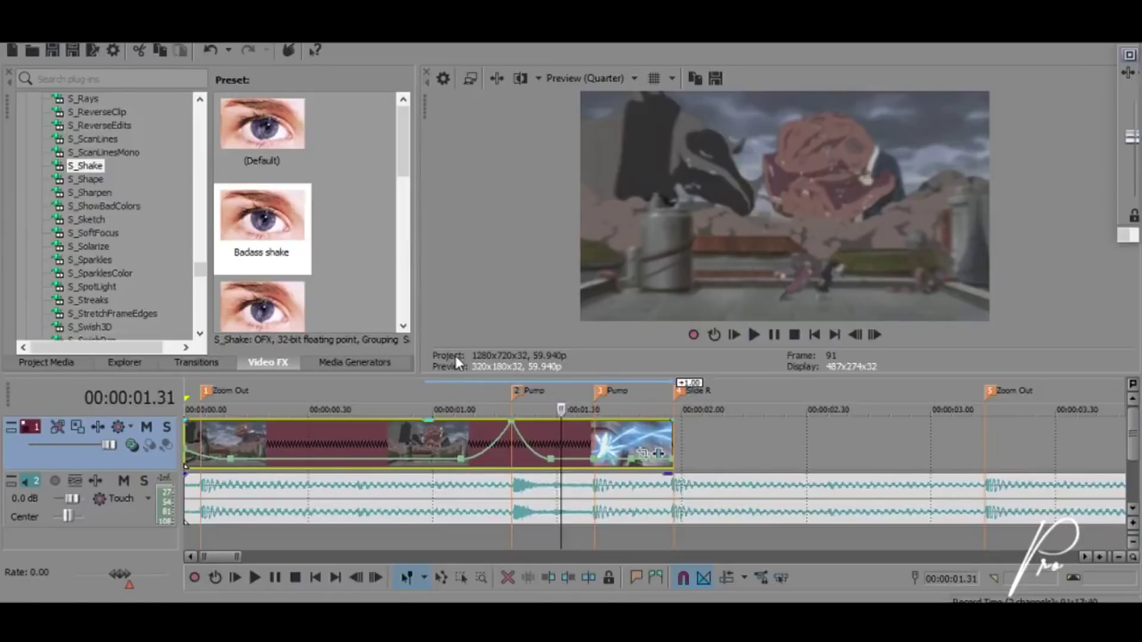
# Step: Apply Magic Bullet Looks with the Default preset to the clip and use the india look
pyautogui.moveTo(199, 269); pyautogui.dragTo(200, 186)
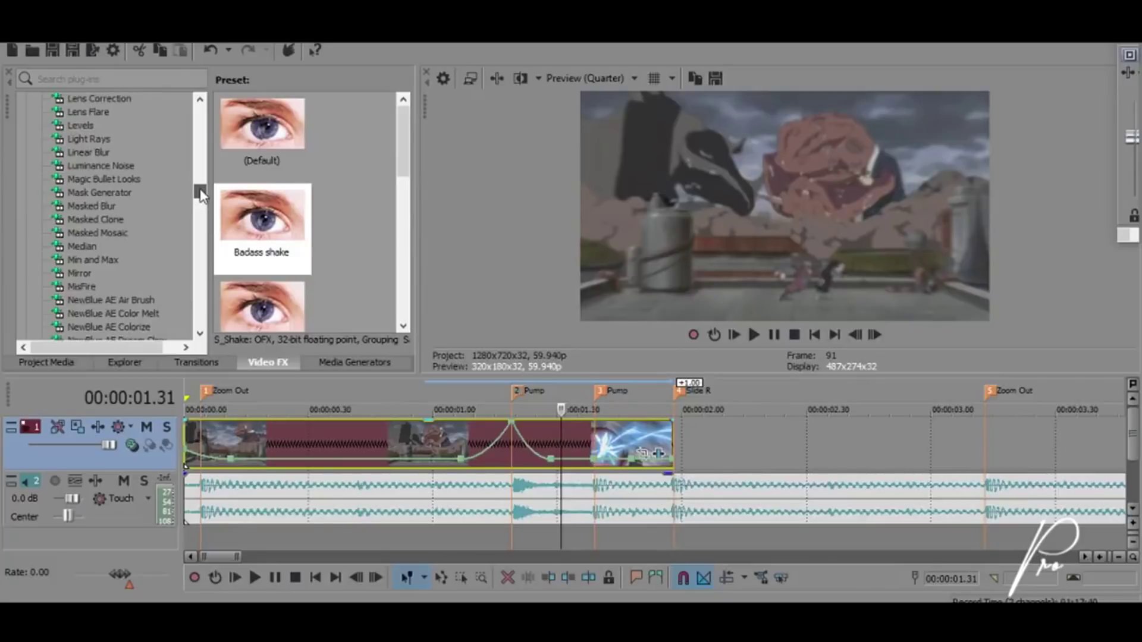
pyautogui.click(110, 178)
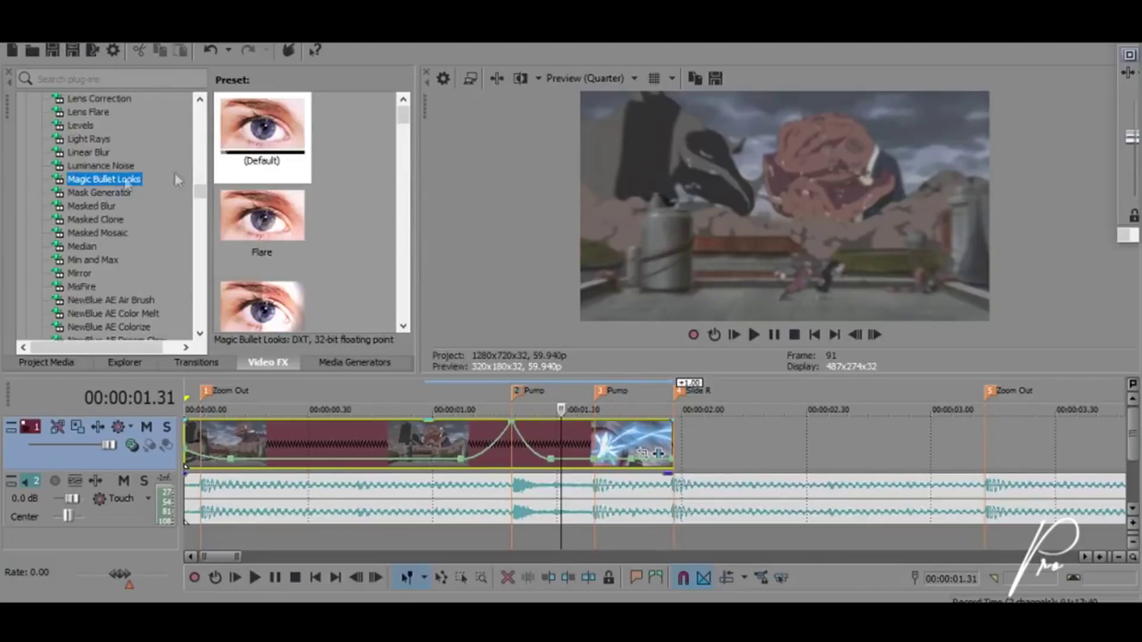
pyautogui.moveTo(262, 140); pyautogui.dragTo(342, 452)
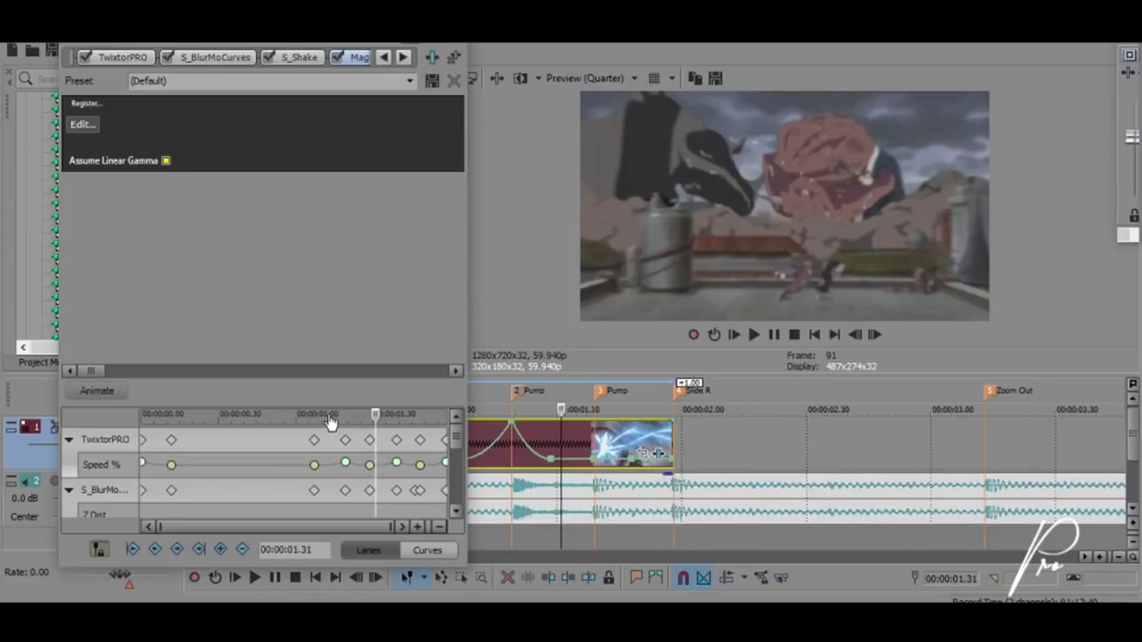
pyautogui.click(81, 124)
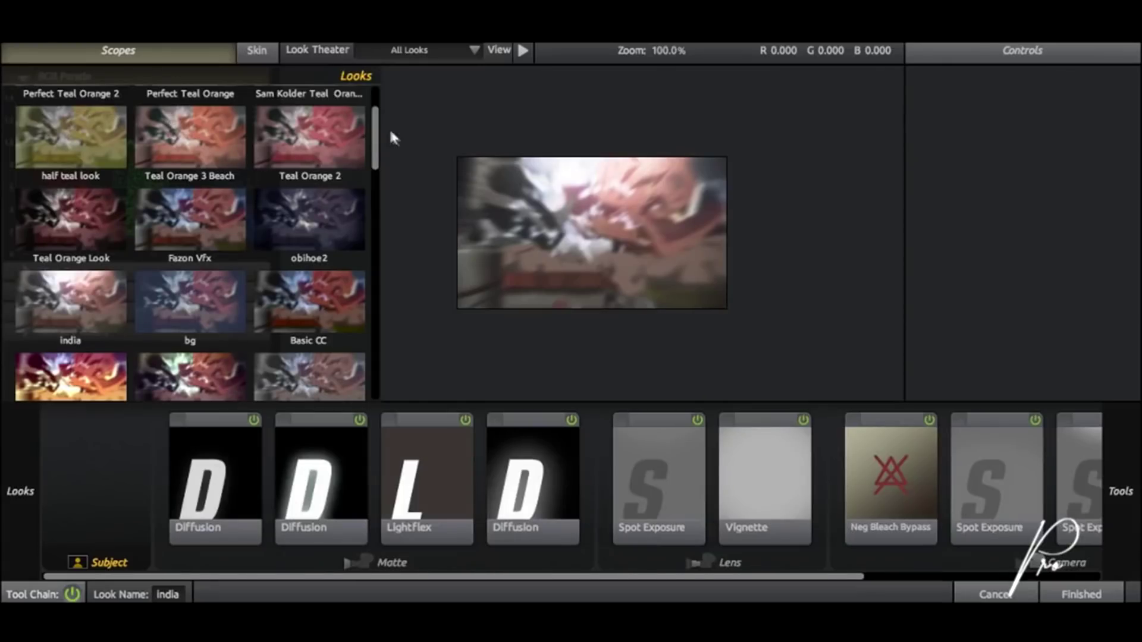
pyautogui.moveTo(378, 149); pyautogui.dragTo(378, 232)
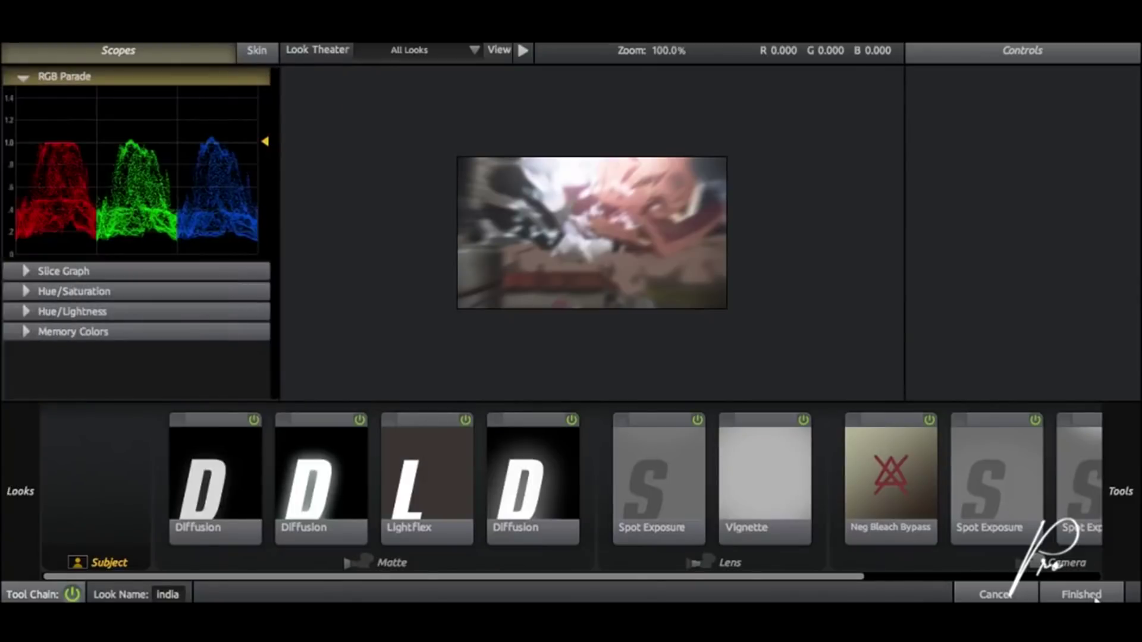
pyautogui.click(1094, 597)
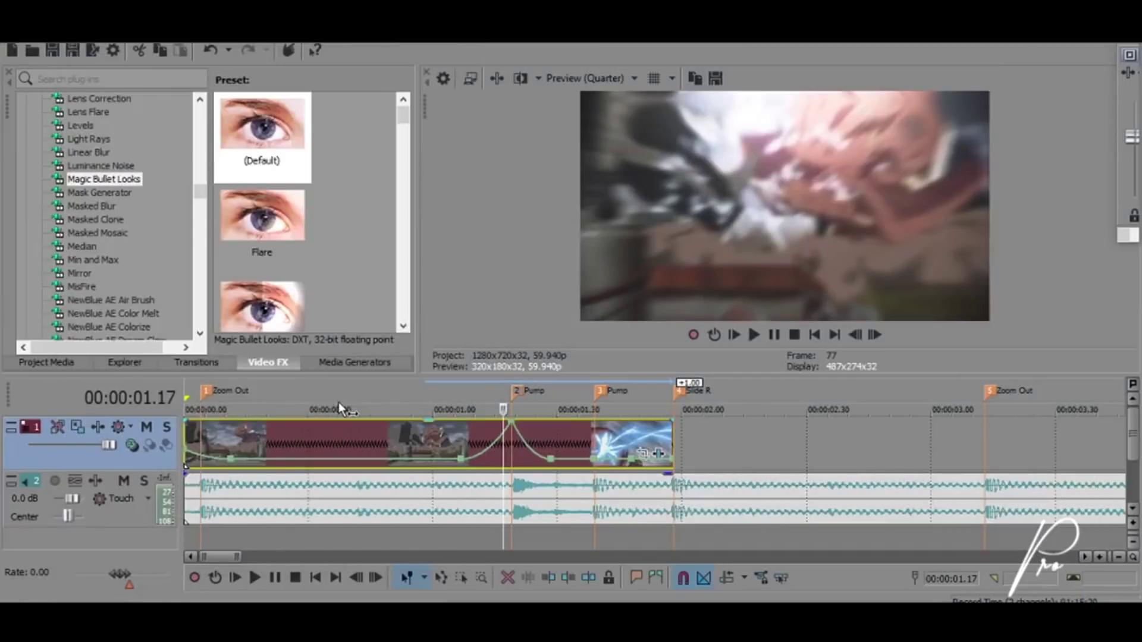
# Step: Insert a new video track above the clip and fill it with a black Solid Color from the start to marker 4
pyautogui.rightClick(76, 467)
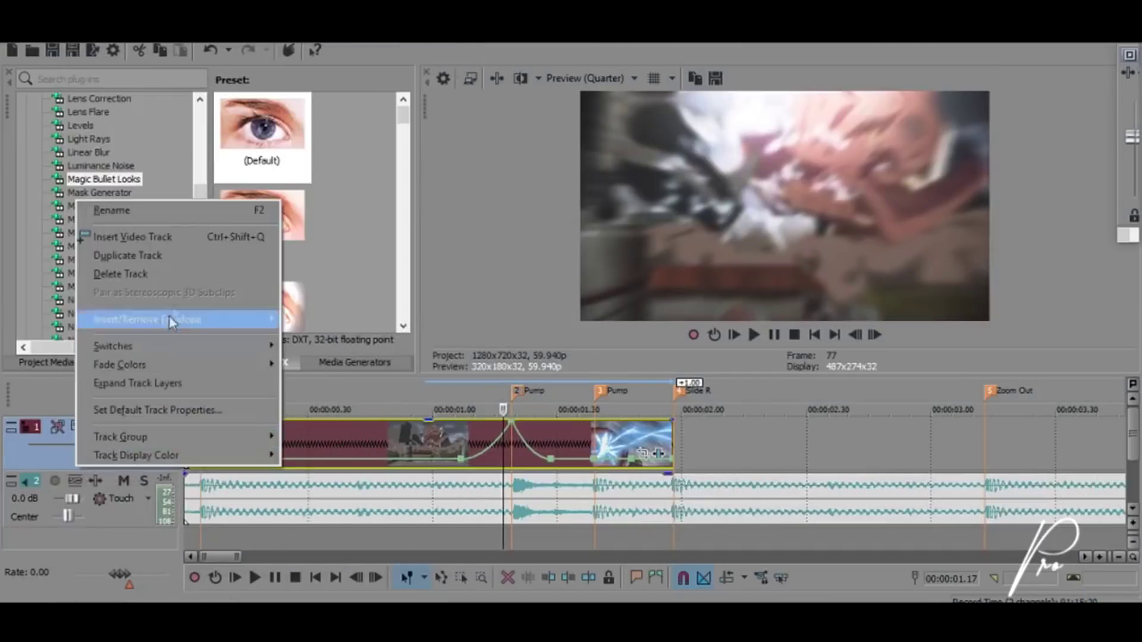
pyautogui.click(181, 235)
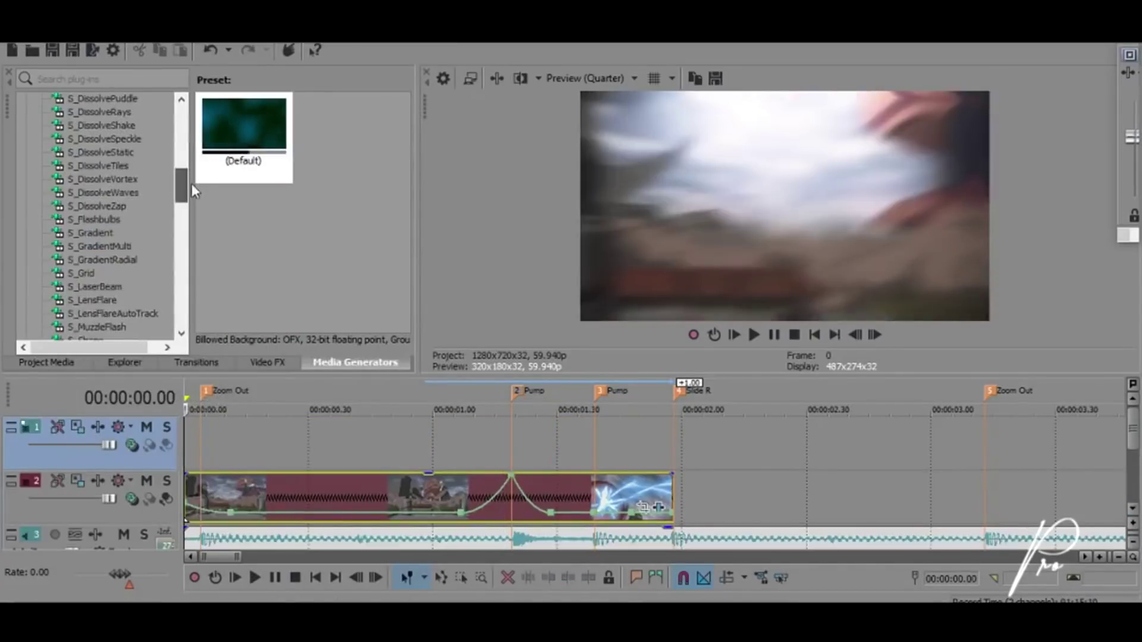
pyautogui.moveTo(191, 189); pyautogui.dragTo(173, 287)
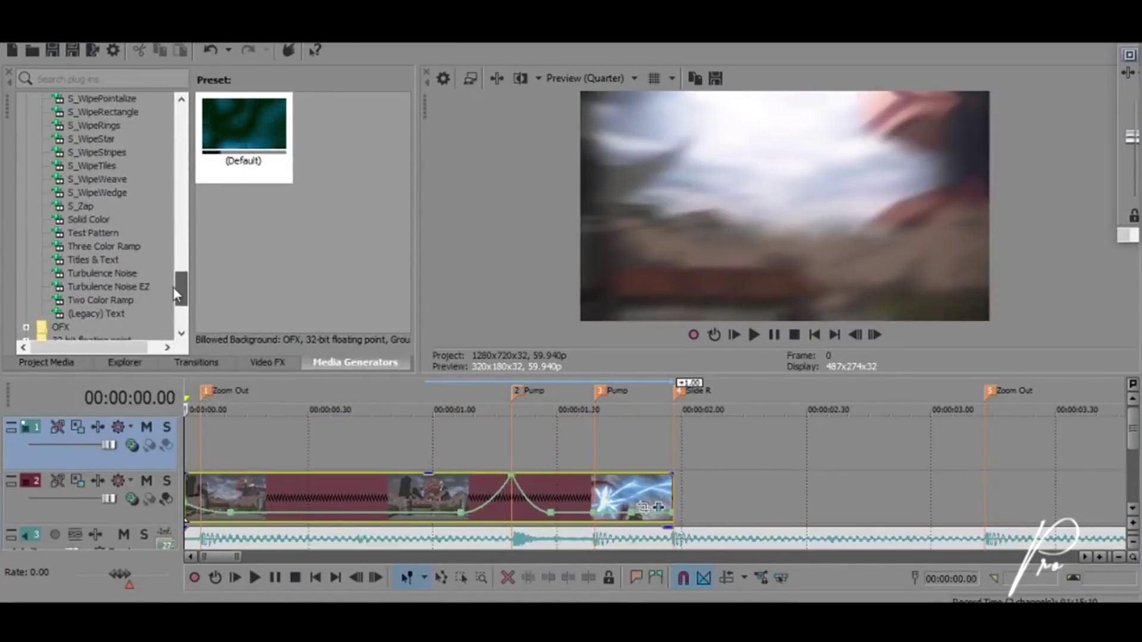
pyautogui.click(88, 219)
pyautogui.moveTo(341, 123); pyautogui.dragTo(183, 440)
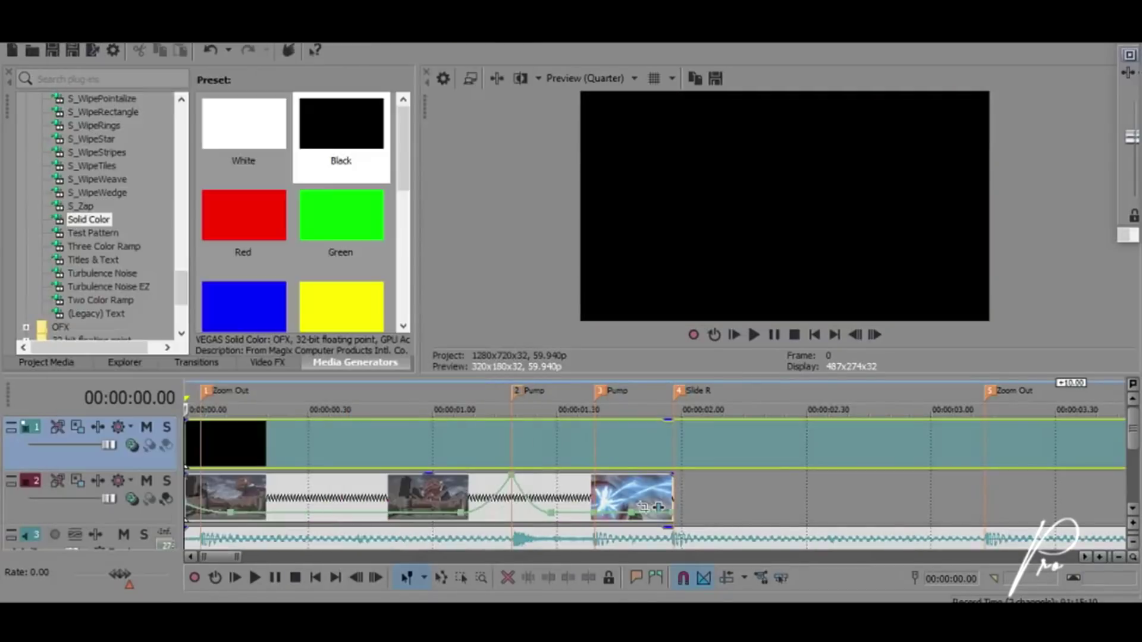
# Step: Enable masking in the black solid's Pan/Crop, draw a rectangular mask around the whole frame and set its mode to Negative
pyautogui.click(643, 454)
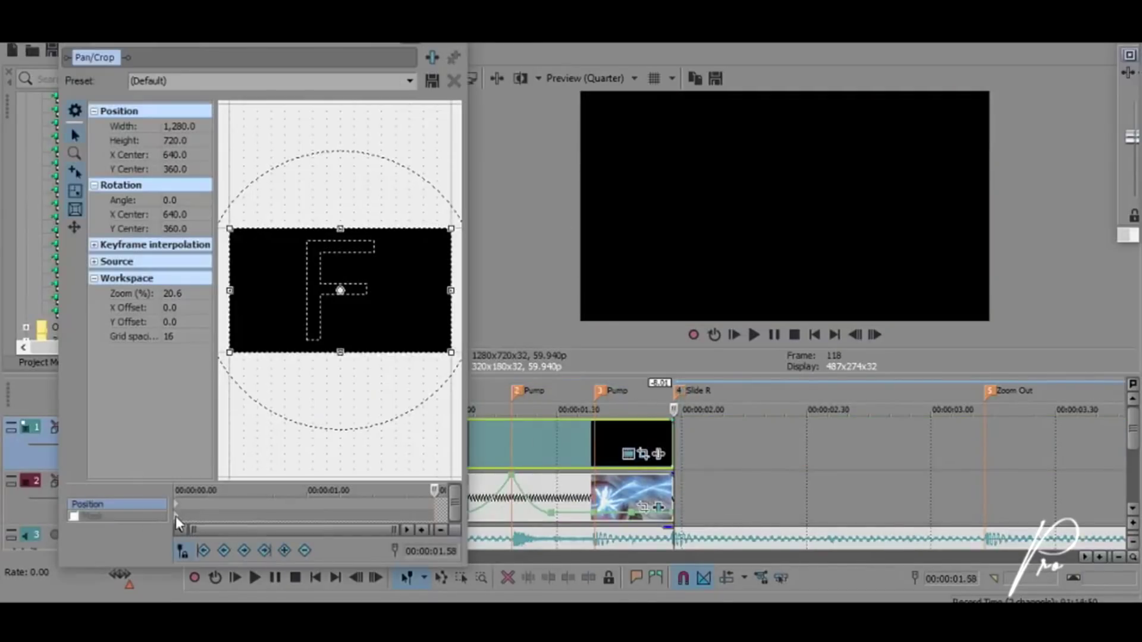
pyautogui.click(176, 516)
pyautogui.click(73, 516)
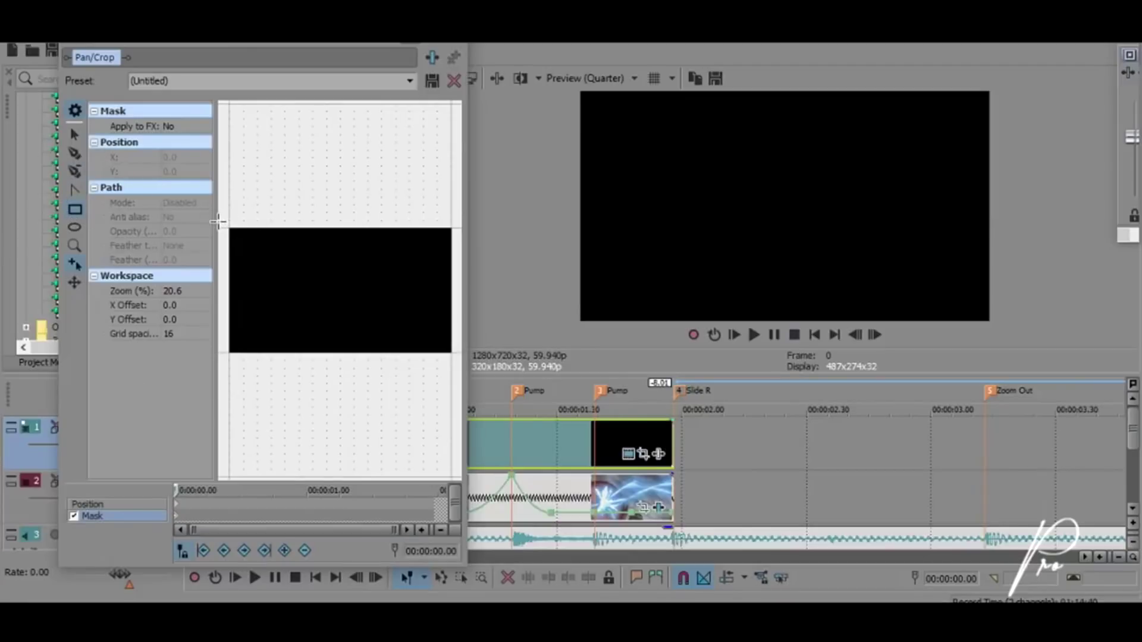
pyautogui.moveTo(228, 226); pyautogui.dragTo(456, 352)
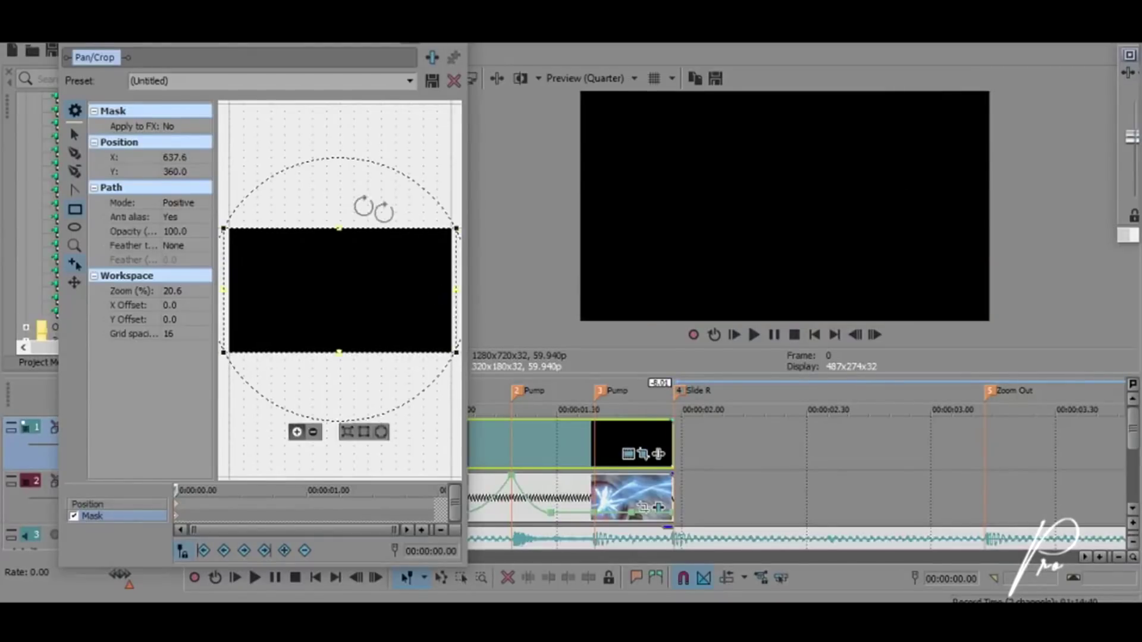
pyautogui.click(182, 203)
pyautogui.click(176, 219)
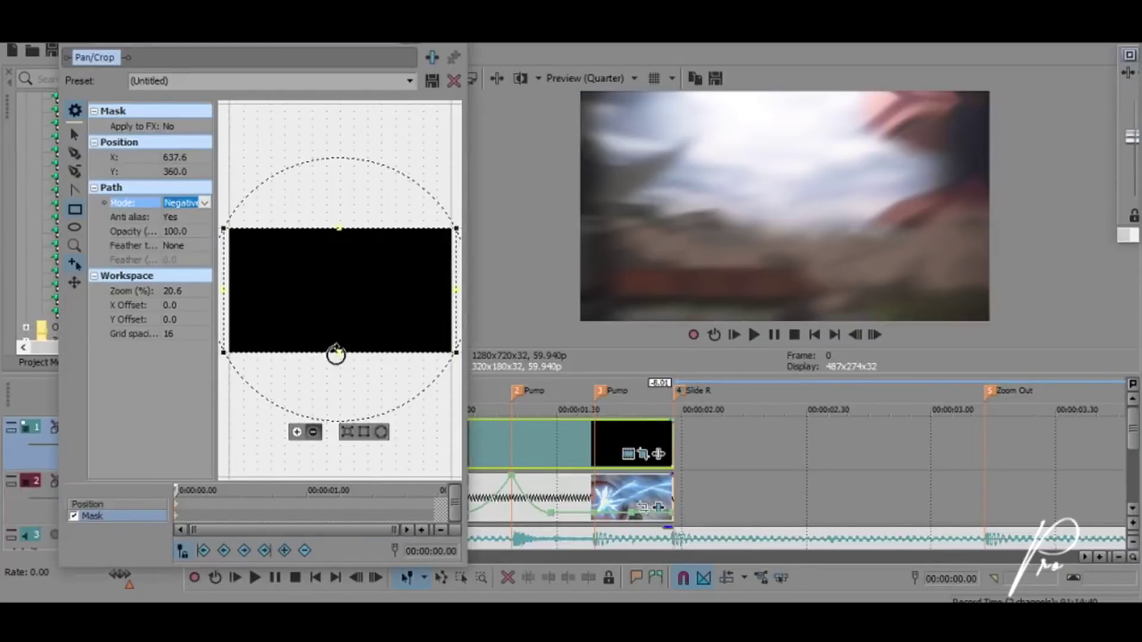
# Step: Shrink the mask's height evenly to leave thin black bars along the frame's top and bottom, and close Pan/Crop
pyautogui.click(338, 351)
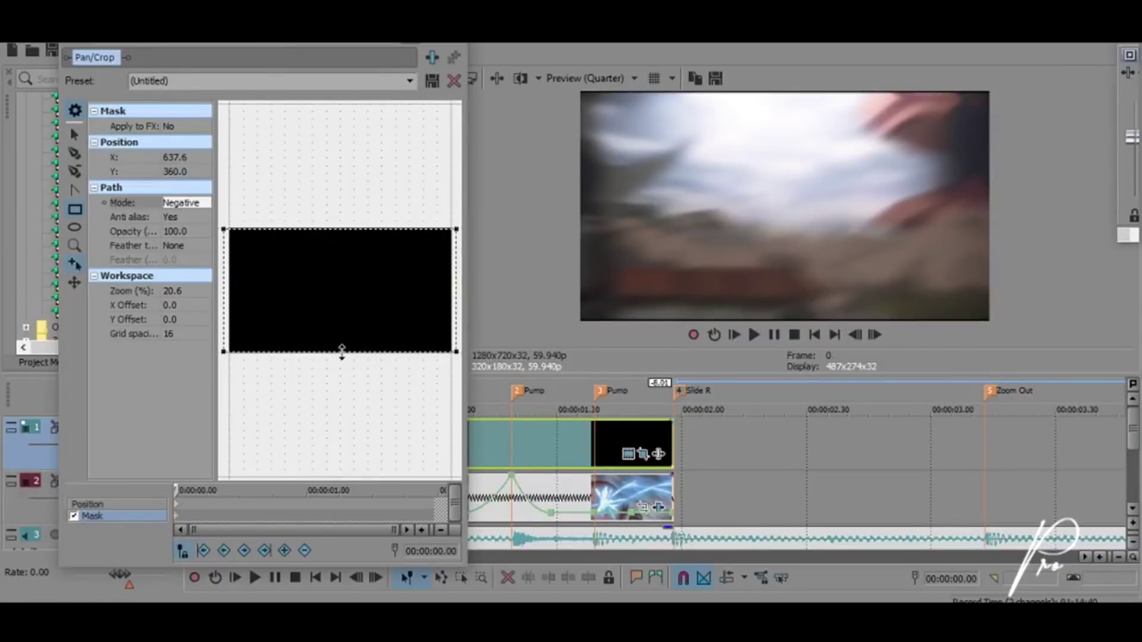
pyautogui.moveTo(341, 351); pyautogui.dragTo(343, 342)
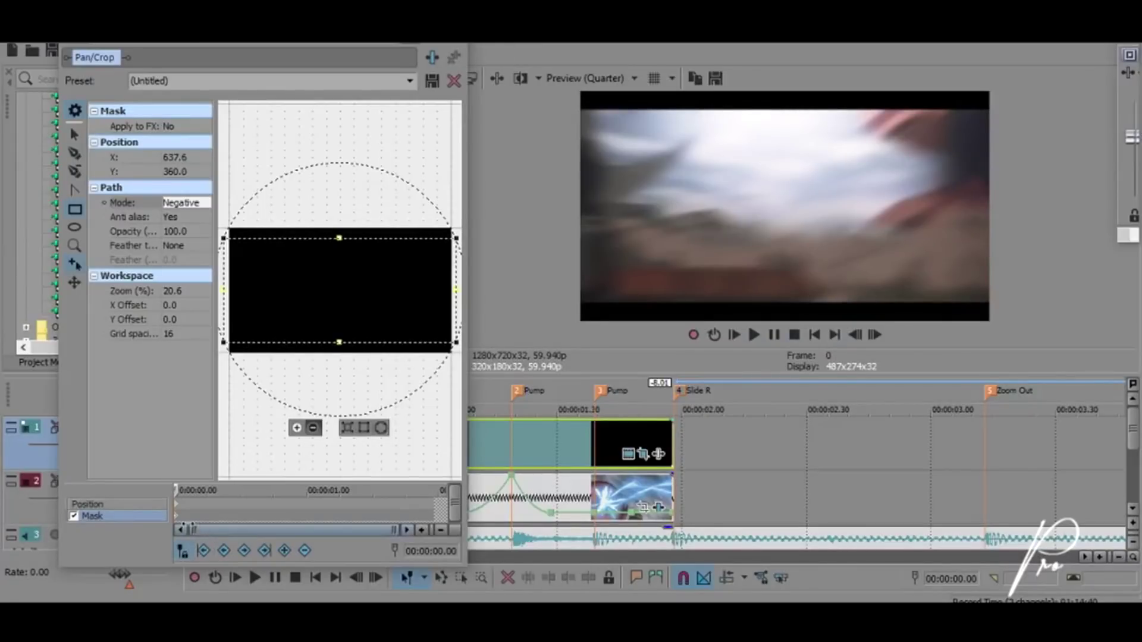
pyautogui.click(455, 45)
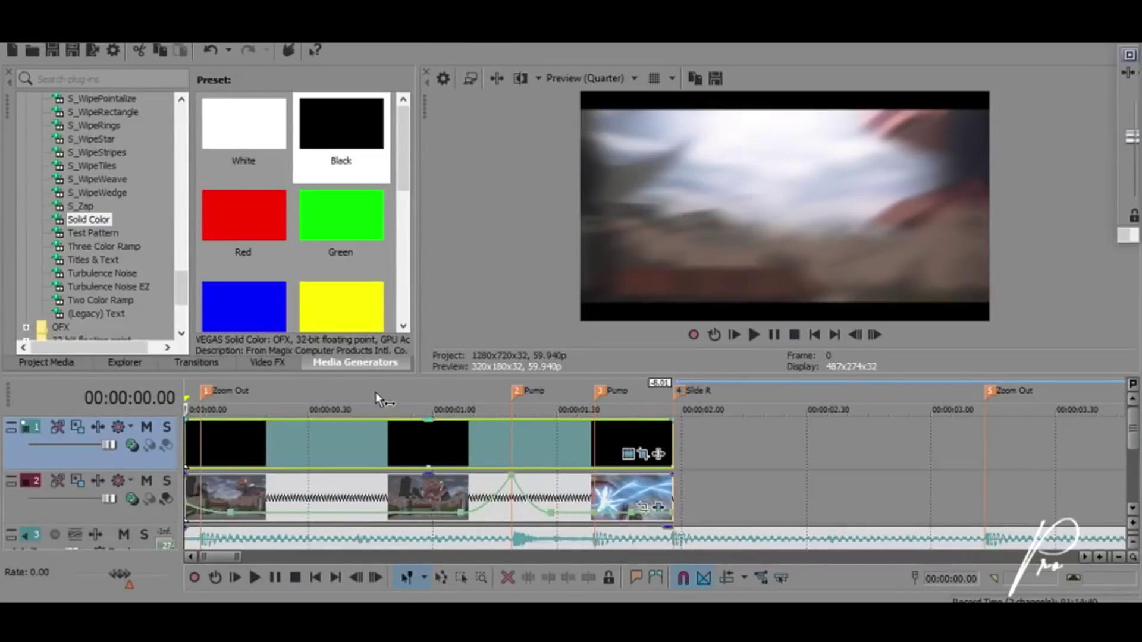
# Step: Insert another video track above the bars and add a (Legacy) Text with the pro wm preset, from the start to marker 4
pyautogui.rightClick(90, 465)
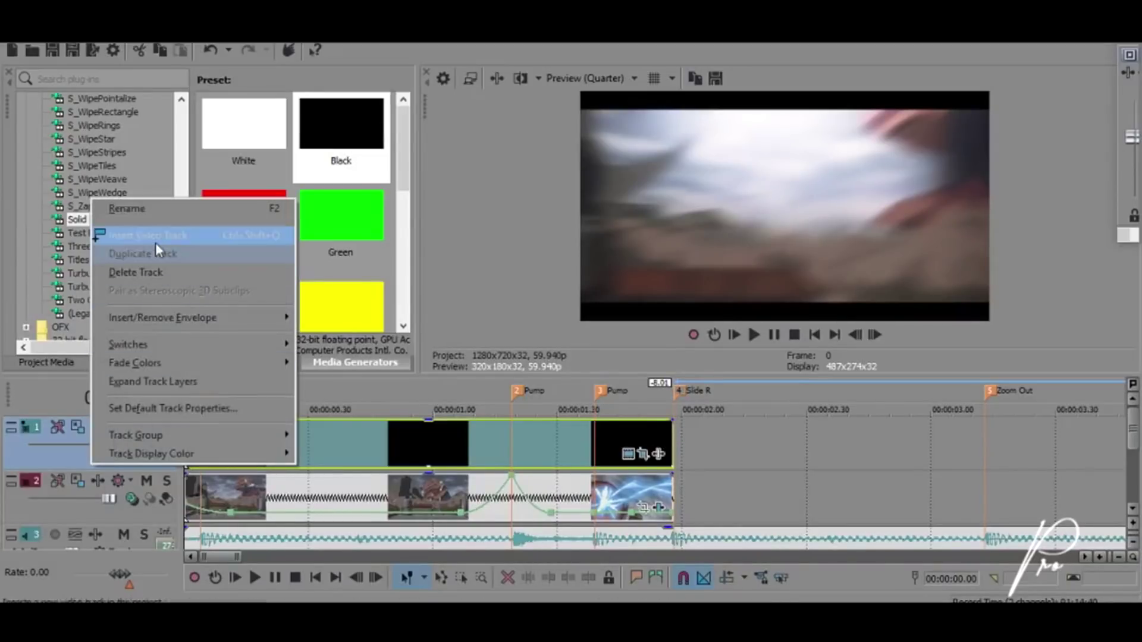
pyautogui.click(155, 242)
pyautogui.click(114, 313)
pyautogui.click(257, 171)
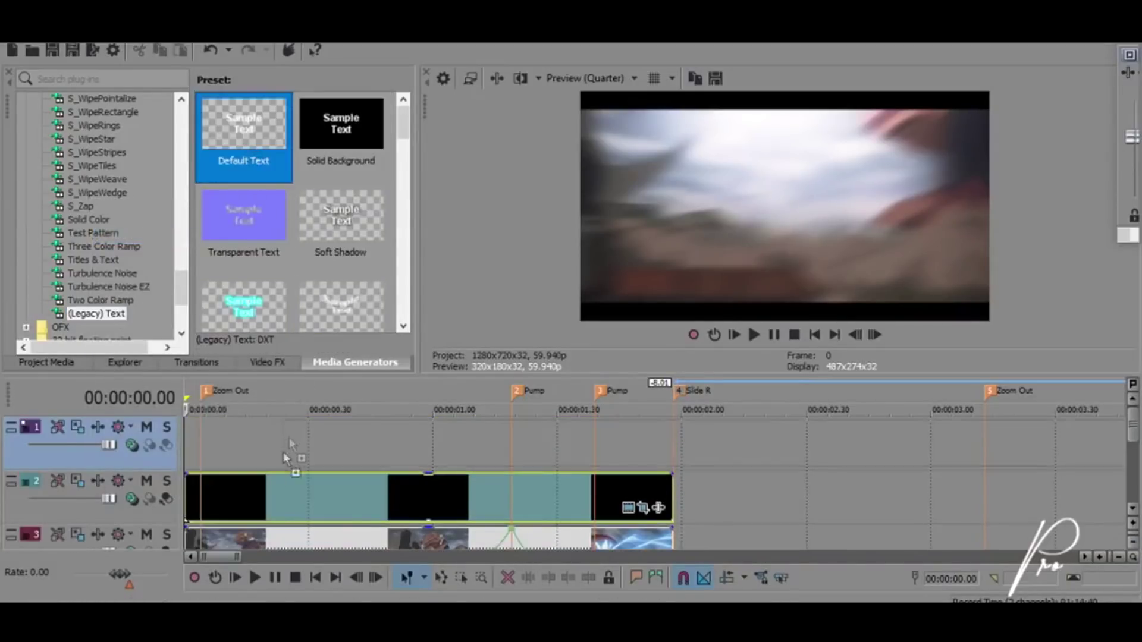
pyautogui.moveTo(403, 120); pyautogui.dragTo(408, 259)
pyautogui.moveTo(233, 218); pyautogui.dragTo(238, 443)
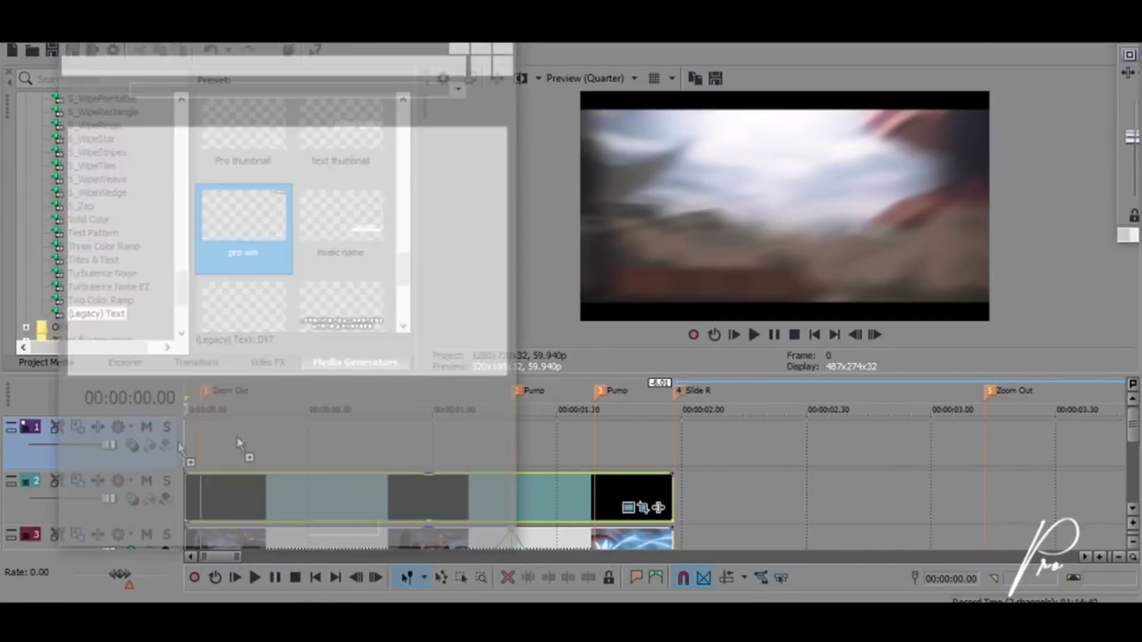
pyautogui.click(769, 347)
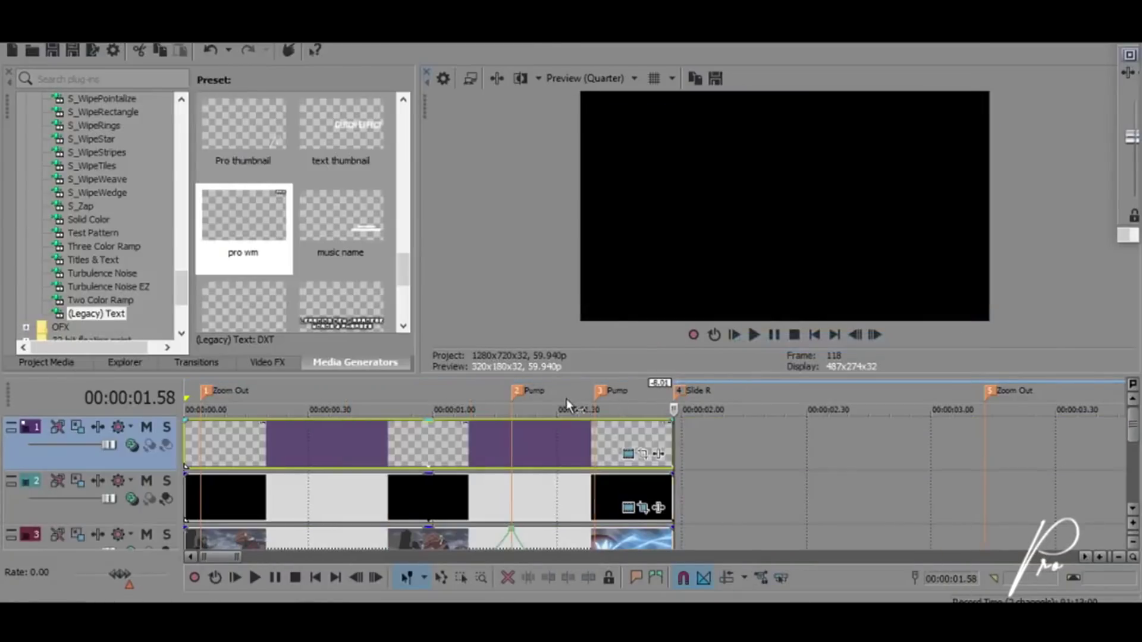
# Step: Go to 00:00:01.32 and examine the watermark text's wording, font, size and placement settings
pyautogui.click(566, 406)
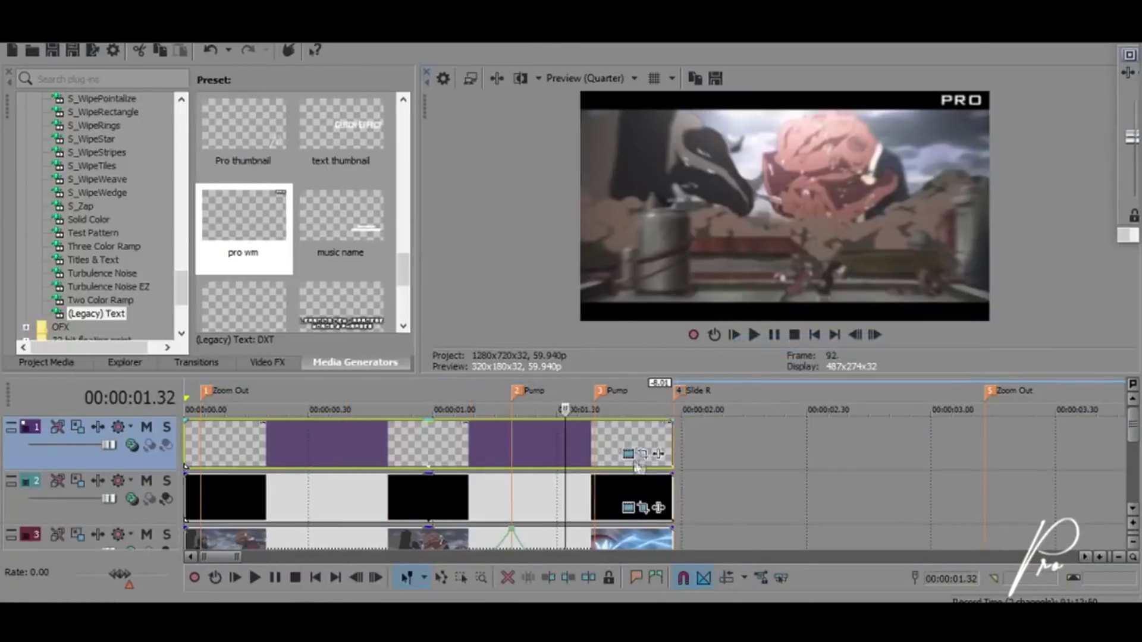
pyautogui.click(628, 454)
pyautogui.click(147, 166)
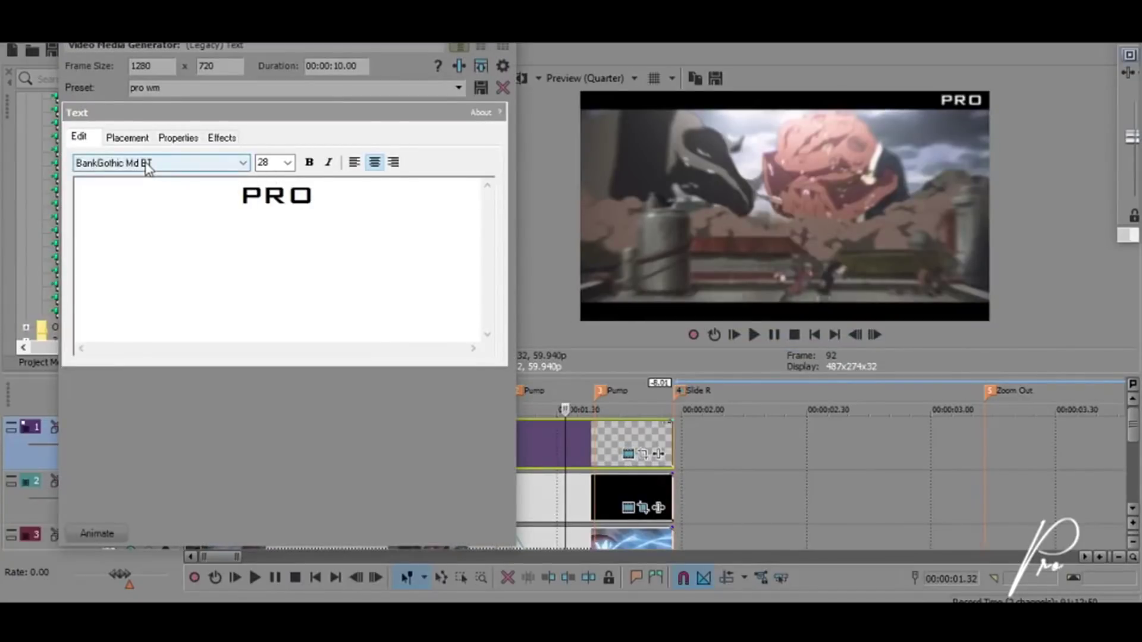
pyautogui.click(149, 168)
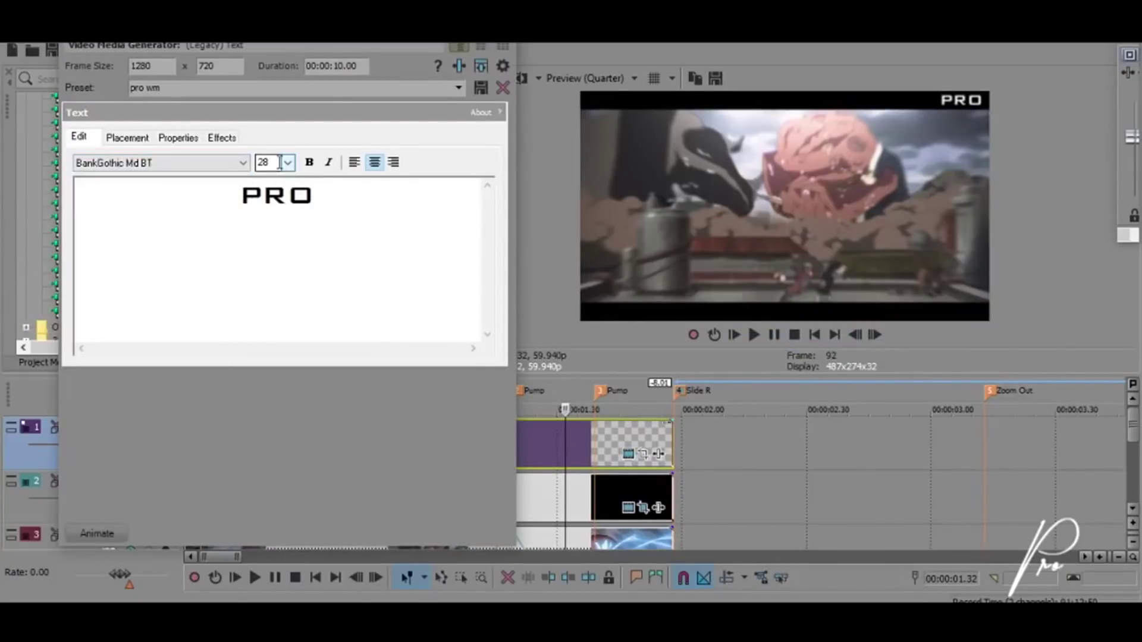
pyautogui.click(288, 196)
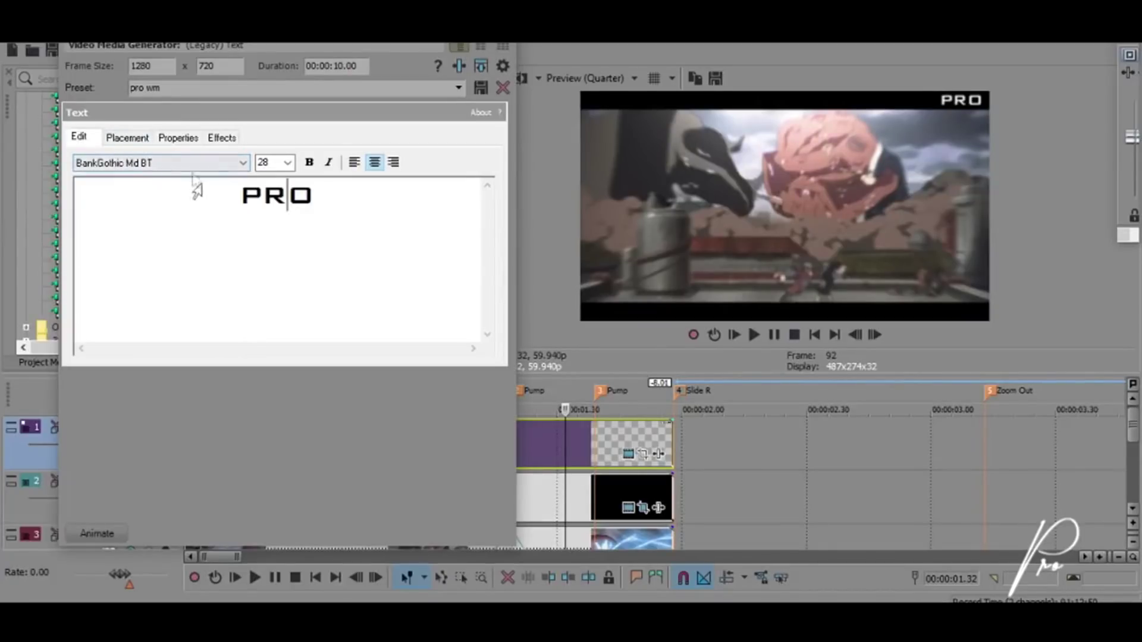
pyautogui.click(127, 137)
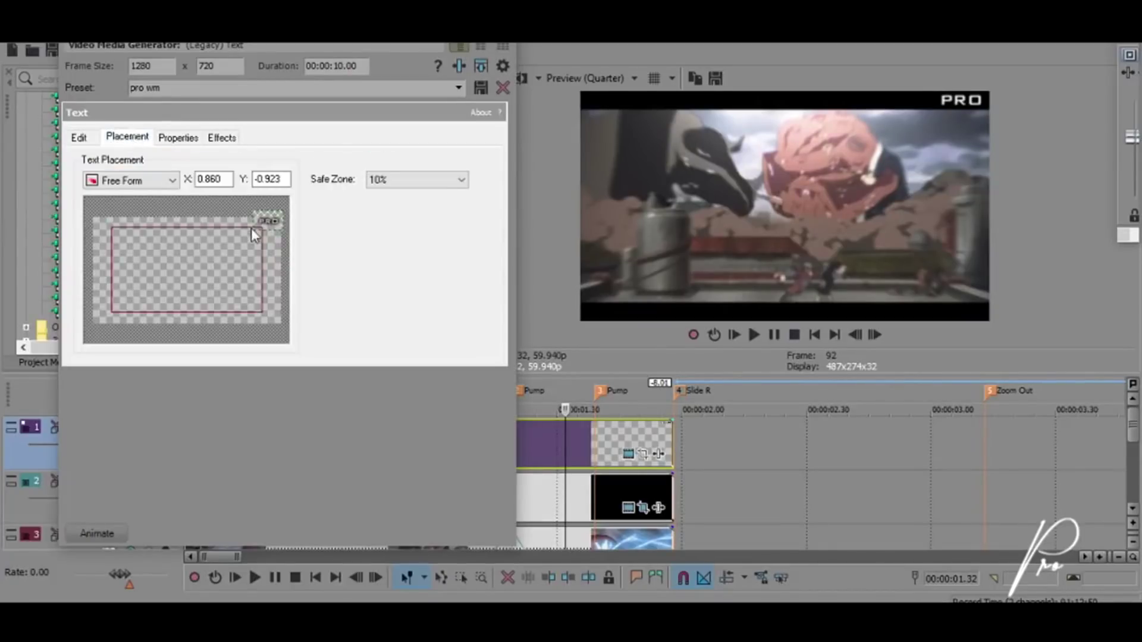
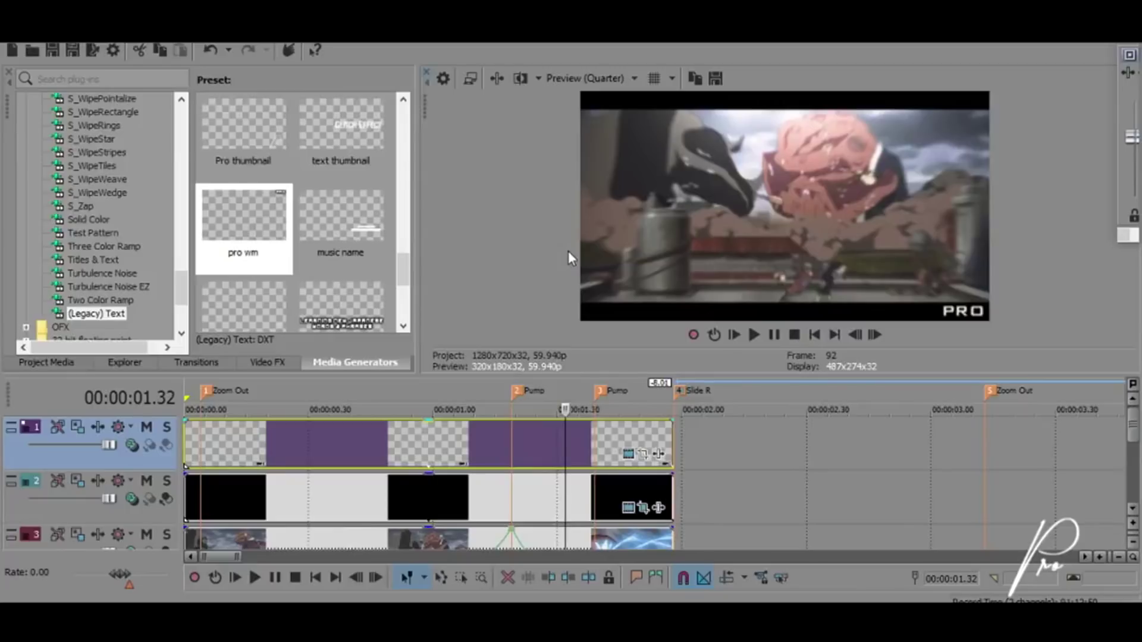
# Step: Insert another video track above the watermark and place the Ring clip on it, starting just before 00:00:00.20
pyautogui.click(267, 392)
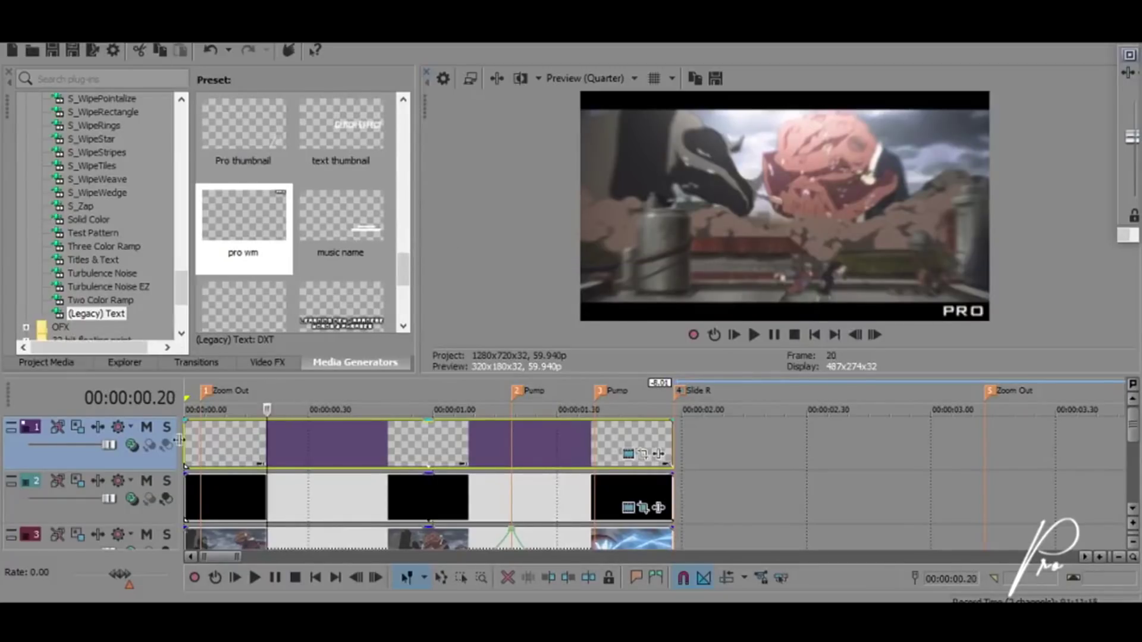
pyautogui.rightClick(126, 458)
pyautogui.click(251, 233)
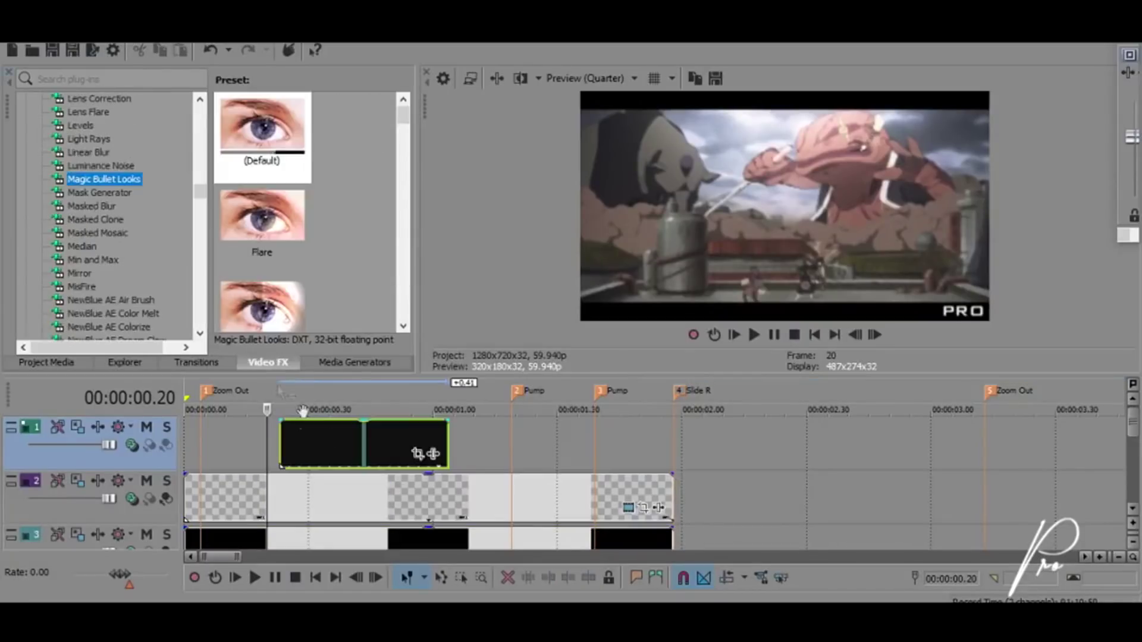
pyautogui.moveTo(315, 459); pyautogui.dragTo(286, 459)
pyautogui.click(754, 334)
pyautogui.press('space')
# Step: Apply Chroma Keyer to the Ring clip, set its color to 0,0,0,0, raise the low threshold slightly and lower the high threshold slightly
pyautogui.moveTo(202, 191); pyautogui.dragTo(200, 176)
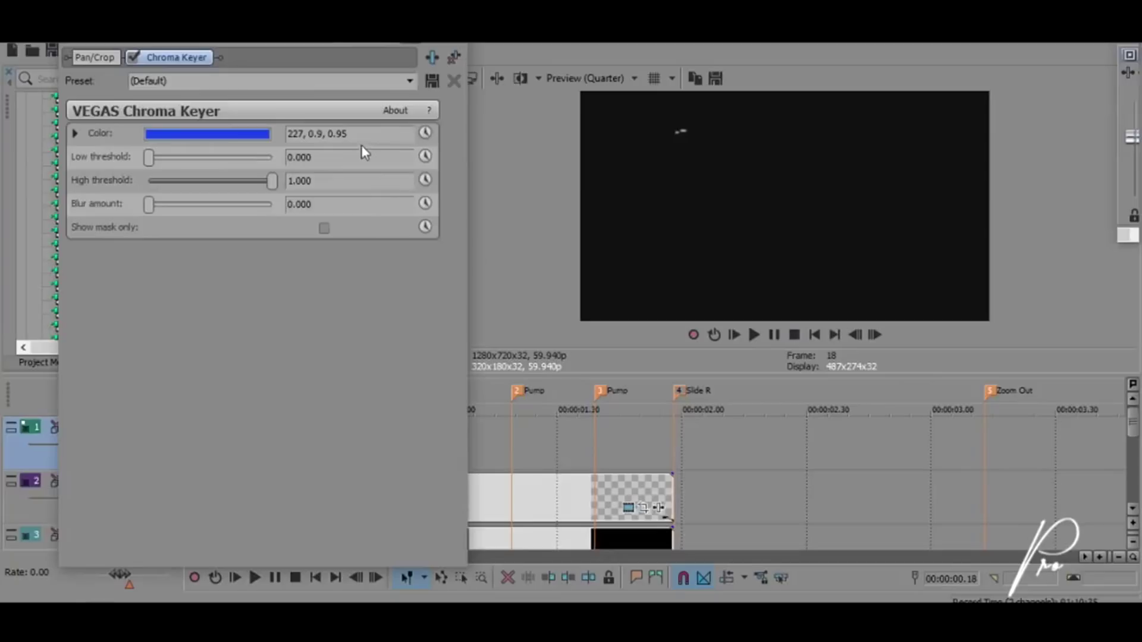
pyautogui.moveTo(350, 133); pyautogui.dragTo(292, 132)
pyautogui.write('0,0,0,0')
pyautogui.press('Return')
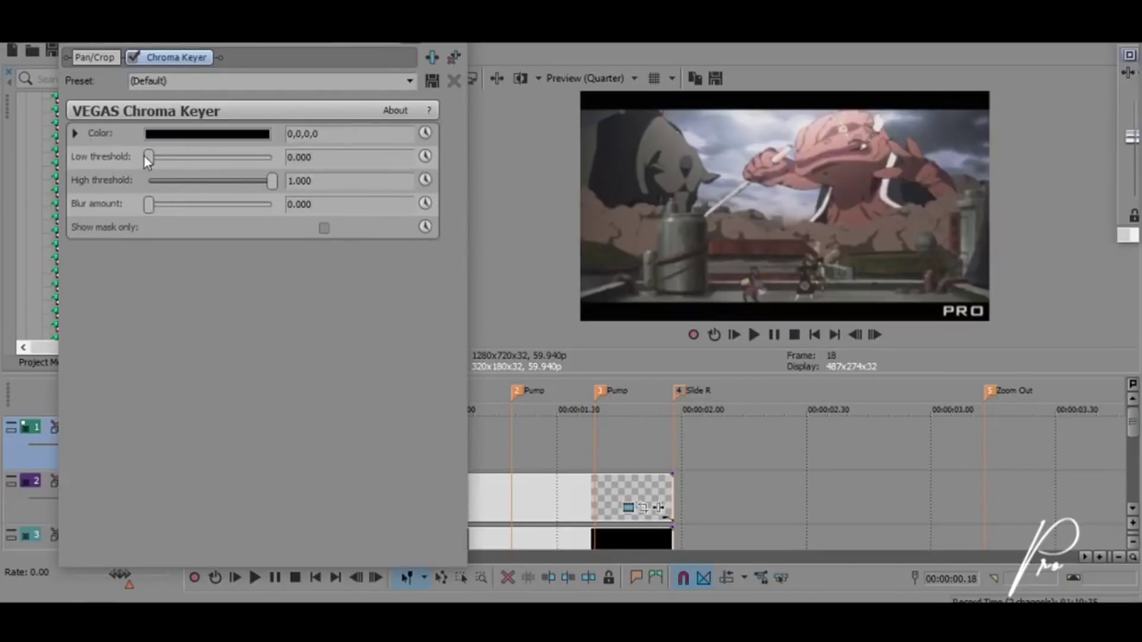
pyautogui.moveTo(145, 156); pyautogui.dragTo(169, 157)
pyautogui.moveTo(271, 180); pyautogui.dragTo(245, 180)
# Step: In the Ring clip's Pan/Crop, shrink the ring to about a quarter of its size and position it around the small standing character
pyautogui.moveTo(244, 10); pyautogui.dragTo(347, 173)
pyautogui.click(206, 223)
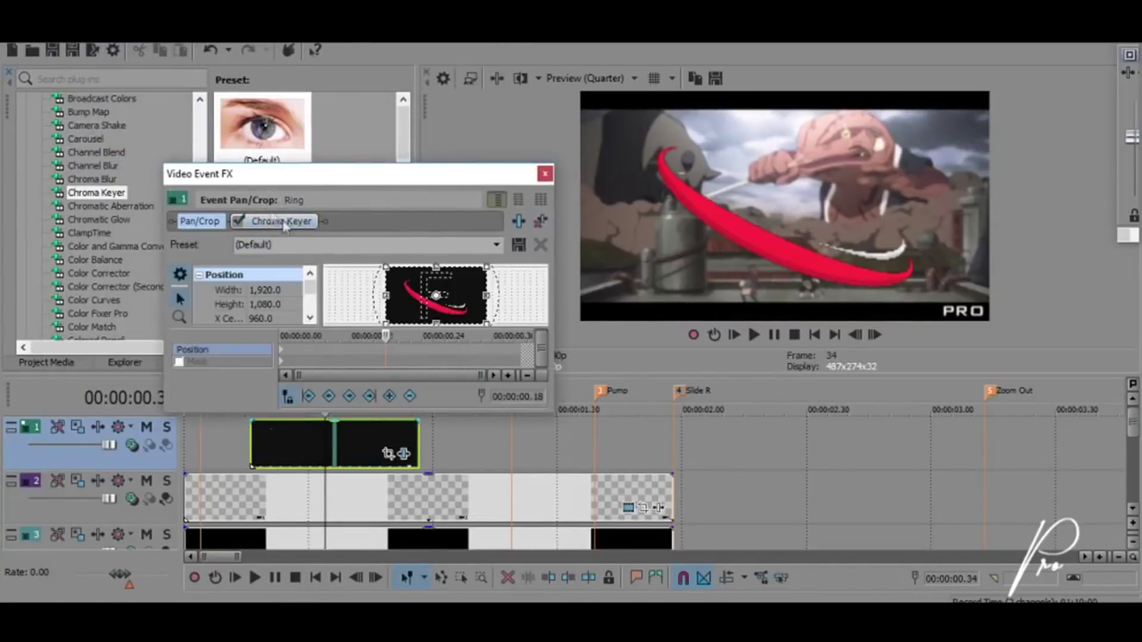
pyautogui.moveTo(339, 173); pyautogui.dragTo(405, 58)
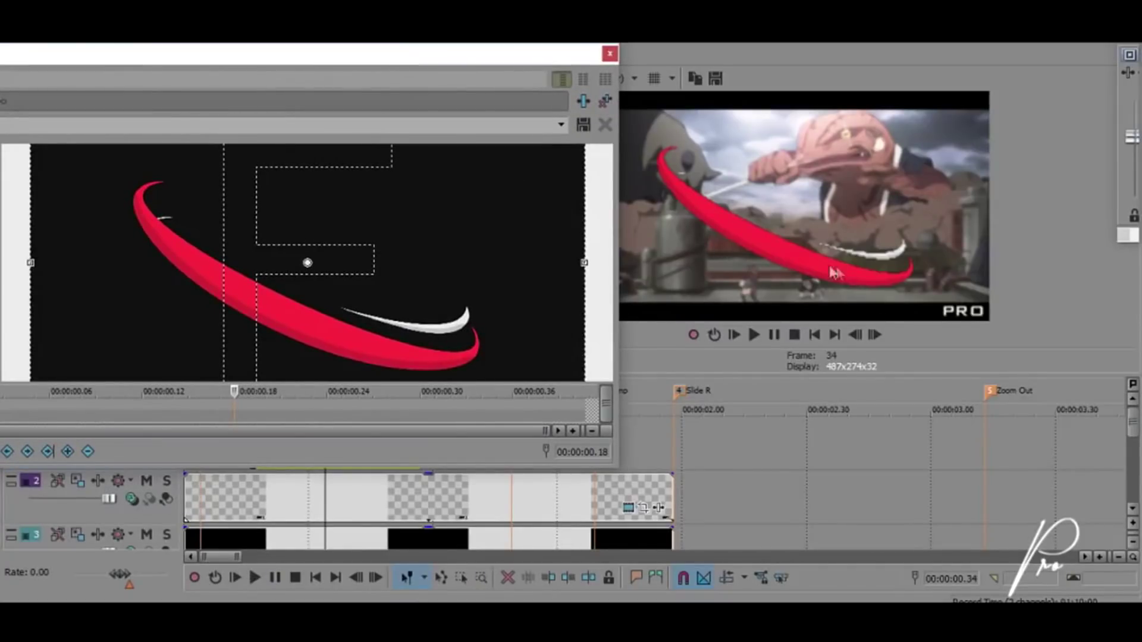
pyautogui.moveTo(214, 55); pyautogui.dragTo(341, 32)
pyautogui.scroll(-3, 599, 171)
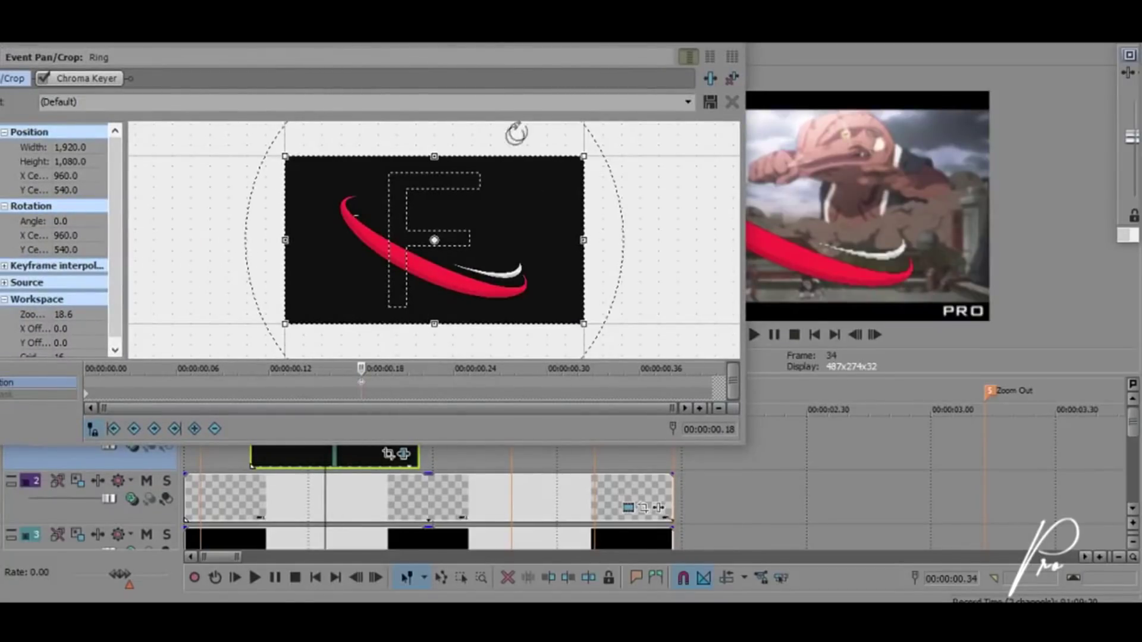
pyautogui.moveTo(556, 51); pyautogui.dragTo(471, 61)
pyautogui.moveTo(157, 49); pyautogui.dragTo(197, 37)
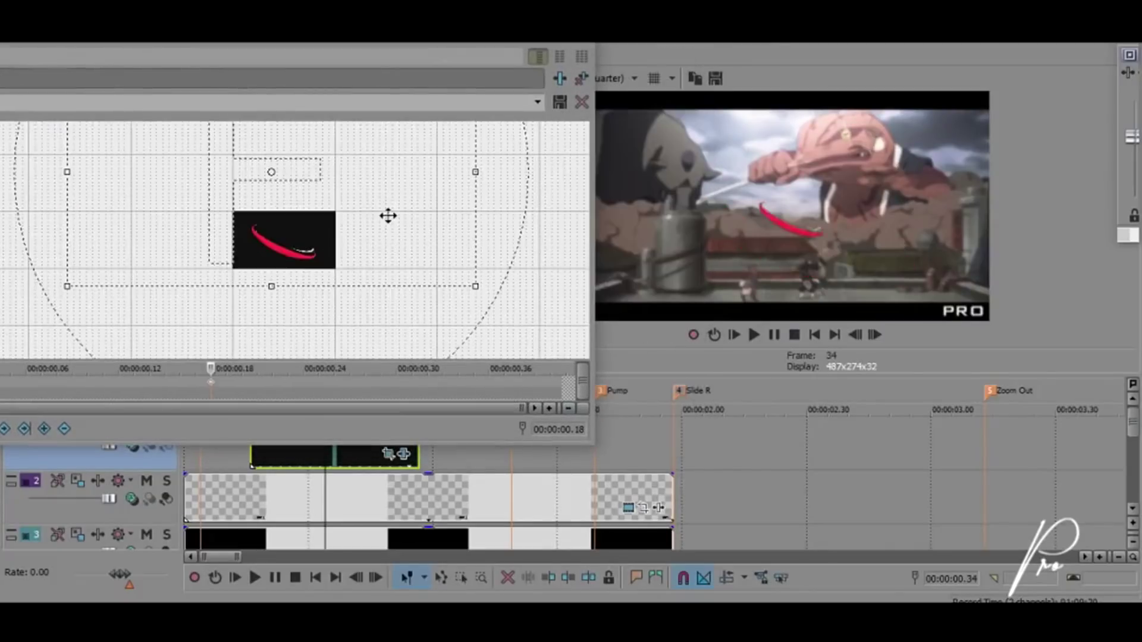
pyautogui.moveTo(387, 215)
pyautogui.mouseDown()
pyautogui.moveTo(391, 205)
pyautogui.moveTo(382, 212)
pyautogui.mouseUp()
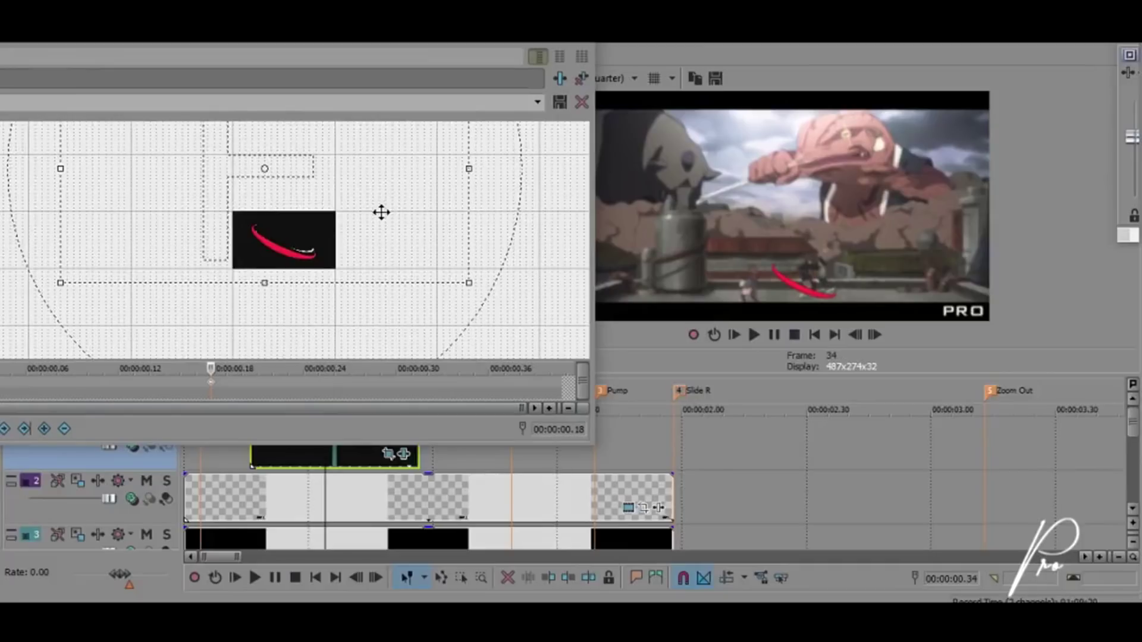
pyautogui.moveTo(380, 213); pyautogui.dragTo(374, 217)
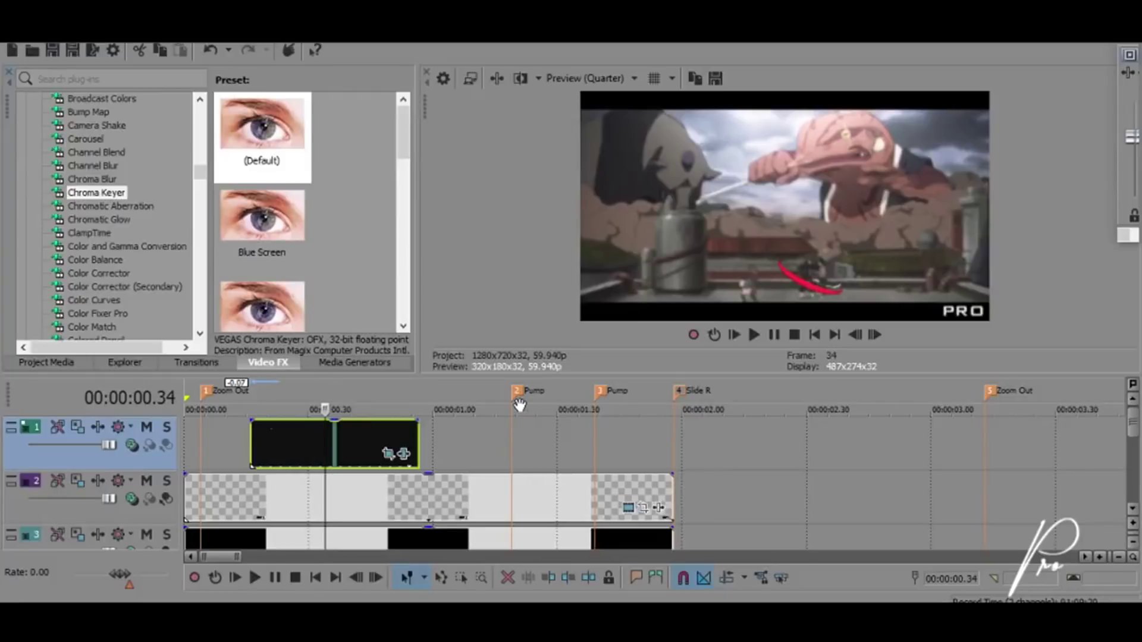
# Step: Insert a new video track above the Ring track and return to the start of the project
pyautogui.rightClick(134, 465)
pyautogui.click(179, 230)
pyautogui.click(187, 386)
pyautogui.moveTo(239, 556)
pyautogui.mouseDown()
pyautogui.moveTo(279, 556)
pyautogui.moveTo(250, 556)
pyautogui.mouseUp()
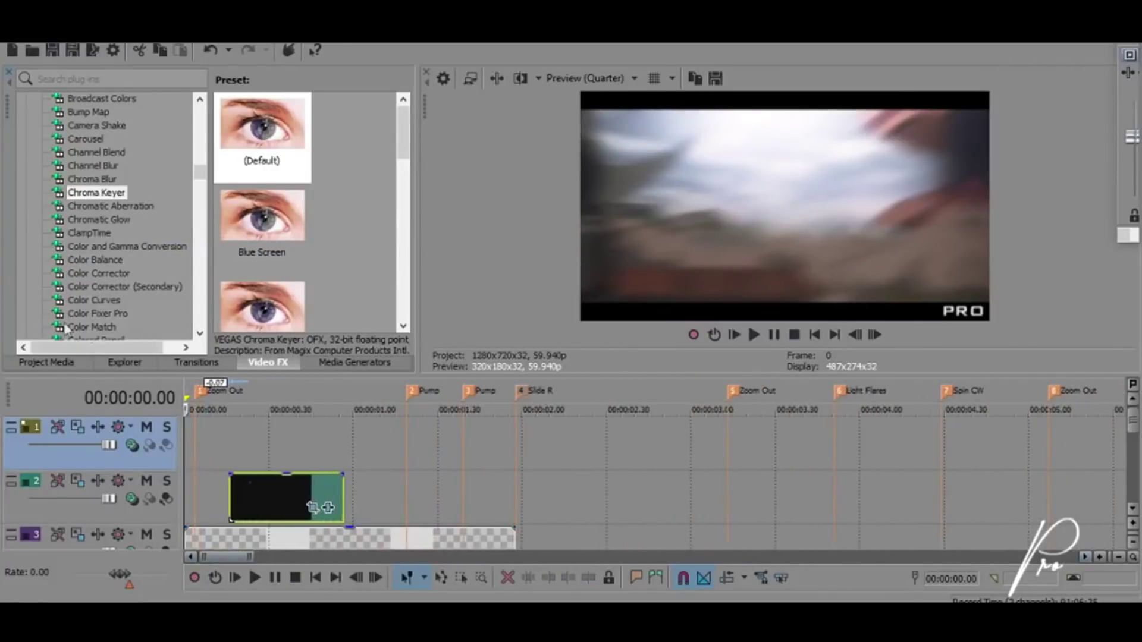
# Step: Add Particles Overlay to the empty track from the start to marker 4 and change the track's compositing mode to blend it over the footage
pyautogui.click(37, 364)
pyautogui.moveTo(239, 183); pyautogui.dragTo(184, 443)
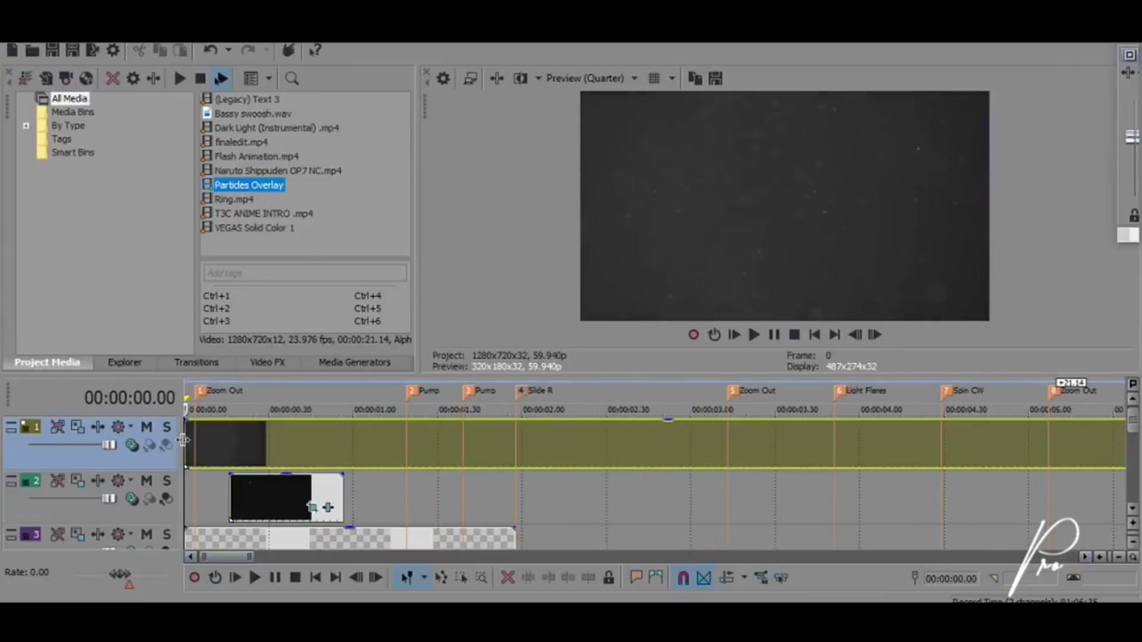
pyautogui.click(515, 429)
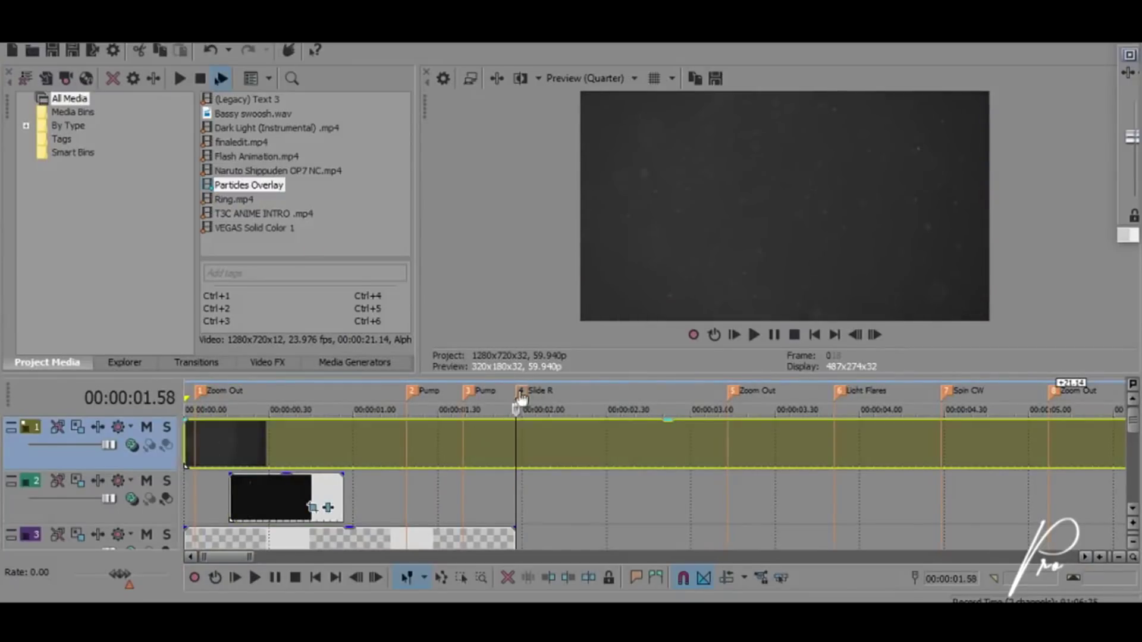
pyautogui.click(149, 447)
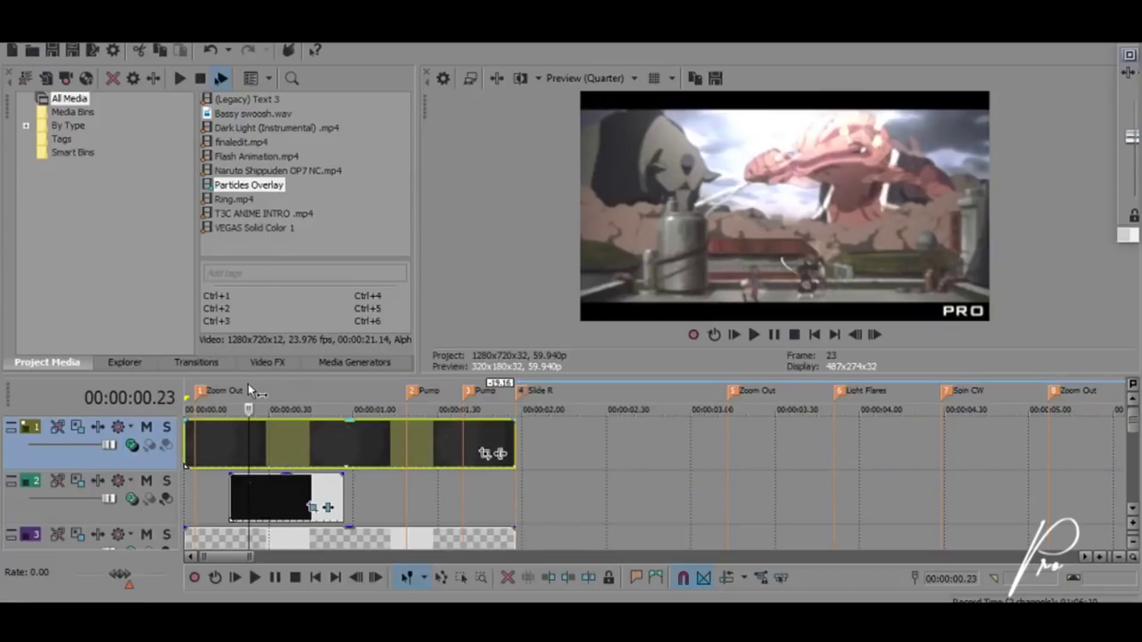
# Step: Apply the S_Shake preset below Badass shake to the anime clip between its first two velocity sections
pyautogui.click(1132, 511)
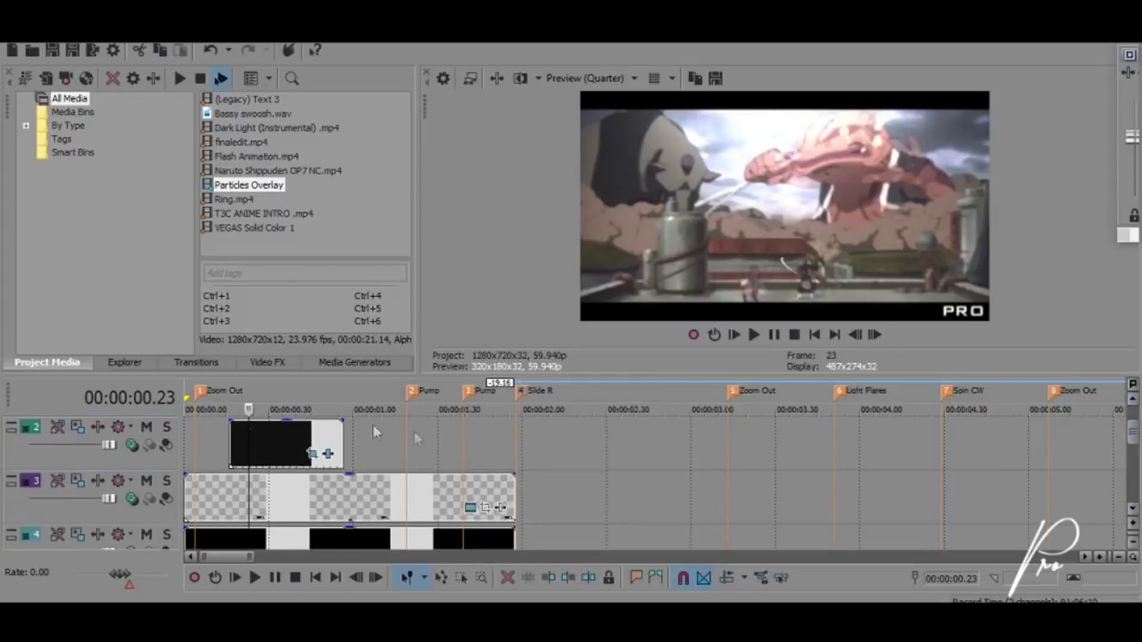
pyautogui.click(268, 363)
pyautogui.moveTo(194, 169); pyautogui.dragTo(202, 242)
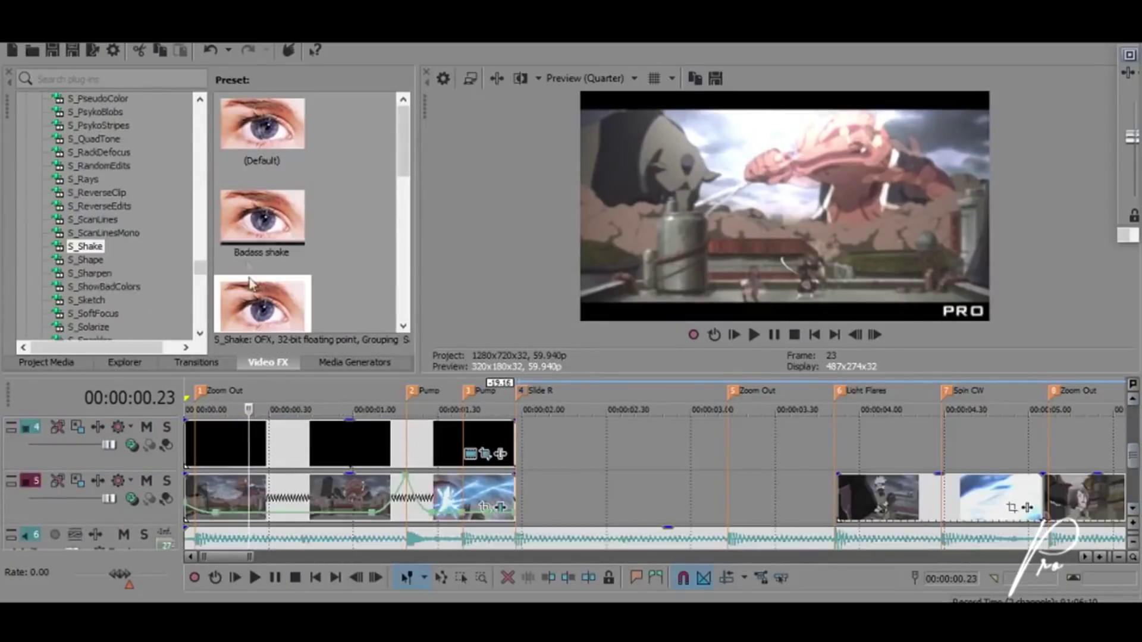
pyautogui.moveTo(249, 284); pyautogui.dragTo(291, 497)
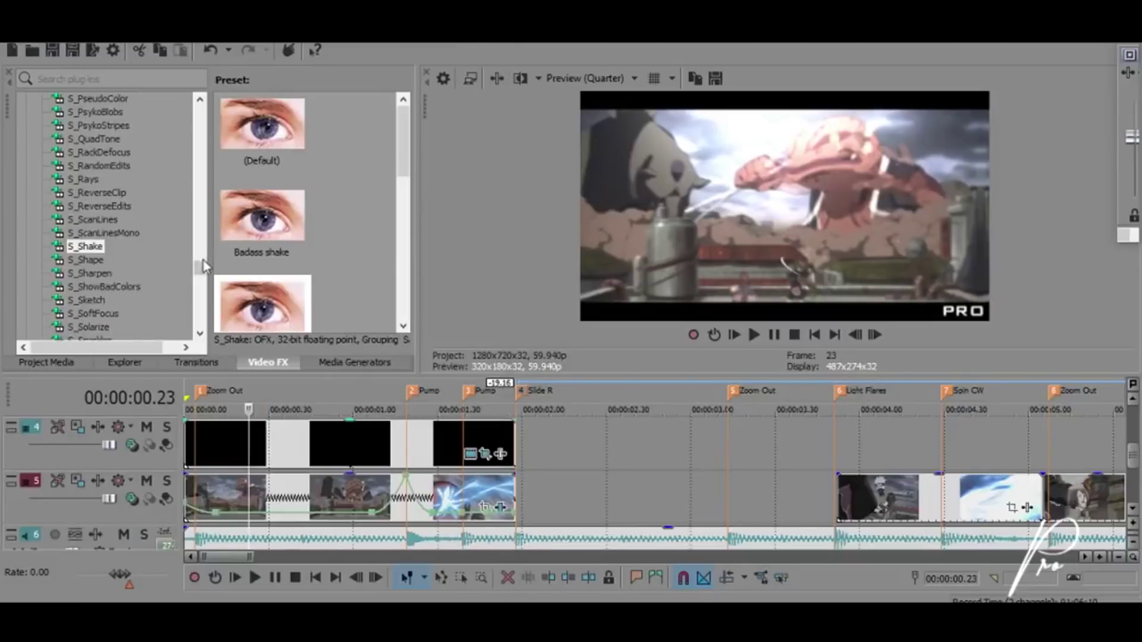
# Step: Apply RSMB with the smooth preset to the whole anime video track
pyautogui.moveTo(199, 247); pyautogui.dragTo(199, 233)
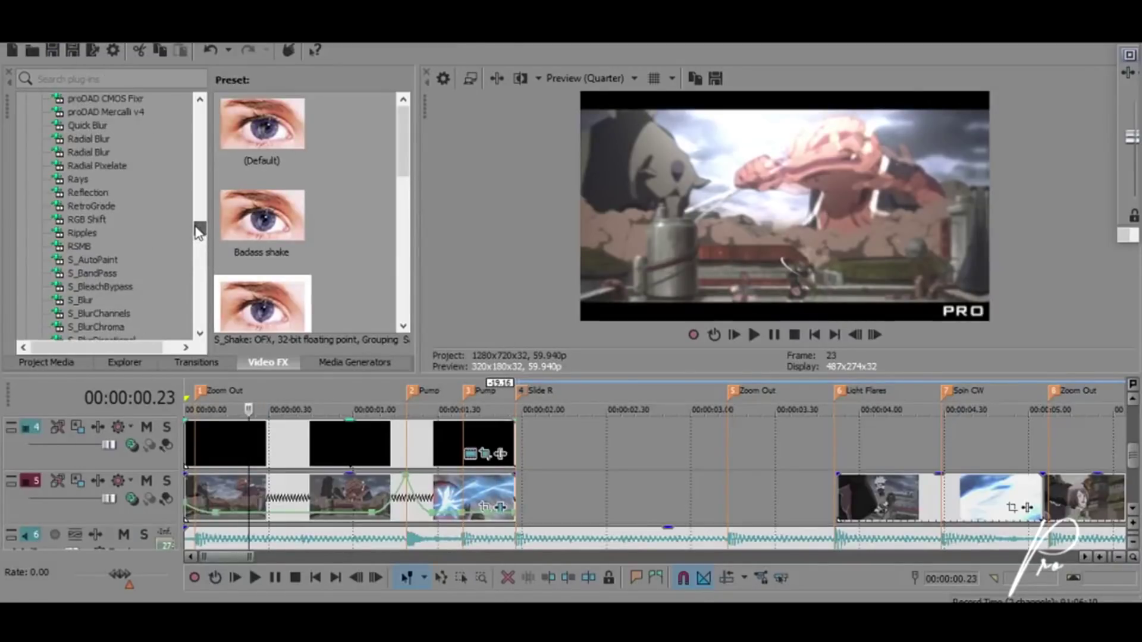
pyautogui.click(148, 246)
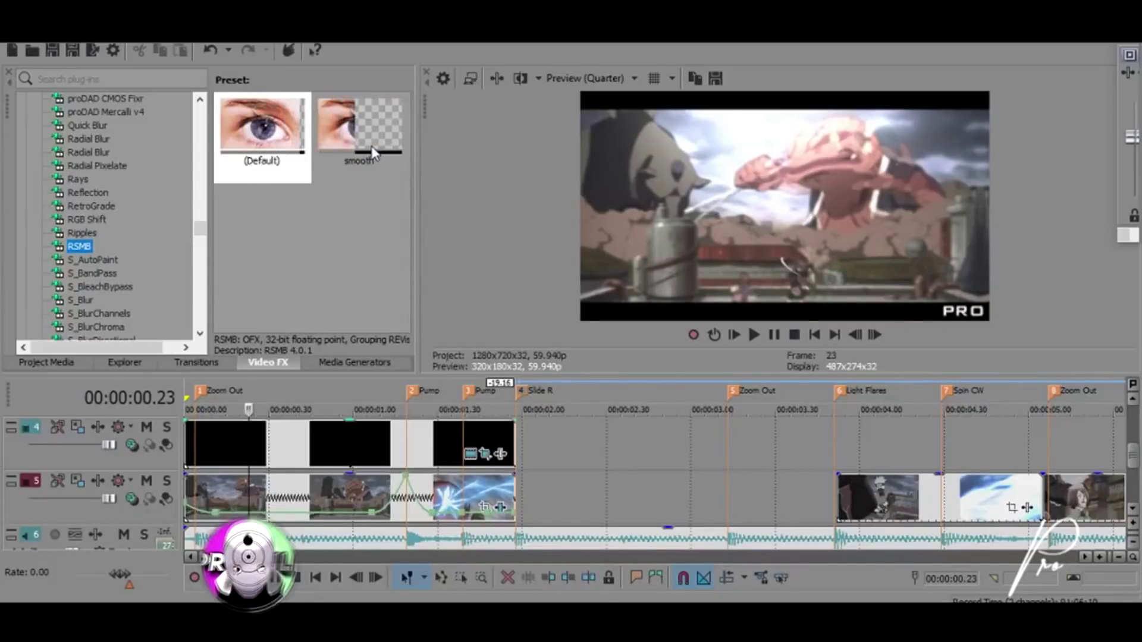
pyautogui.moveTo(366, 144); pyautogui.dragTo(95, 477)
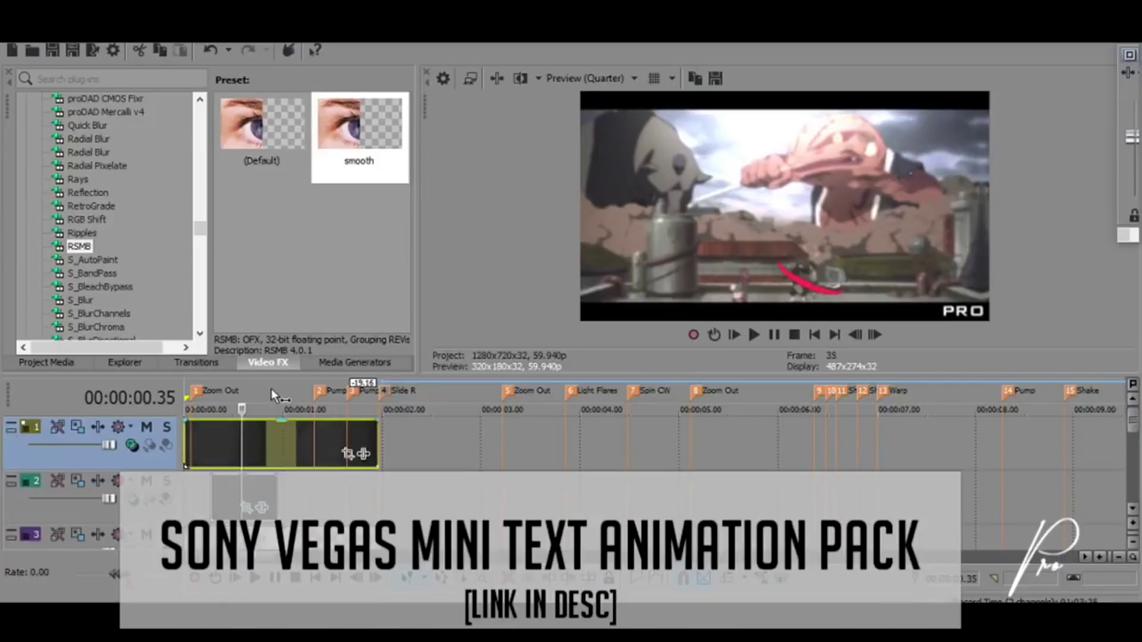
pyautogui.moveTo(1132, 429)
pyautogui.mouseDown()
pyautogui.moveTo(1131, 459)
pyautogui.moveTo(1131, 443)
pyautogui.mouseUp()
pyautogui.scroll(-2, 322, 452)
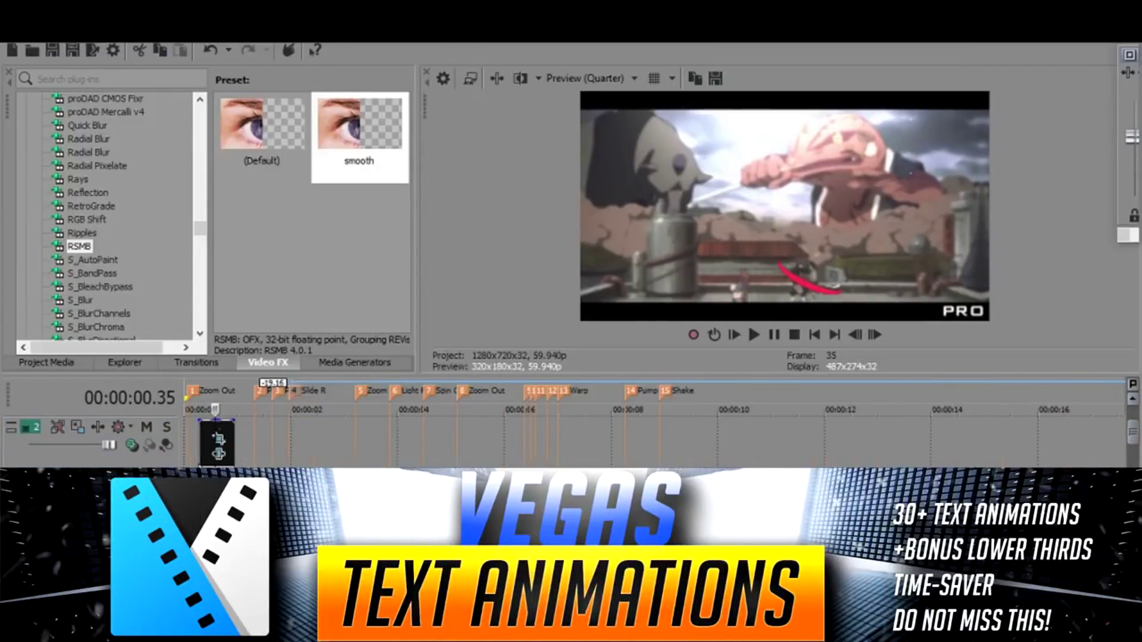